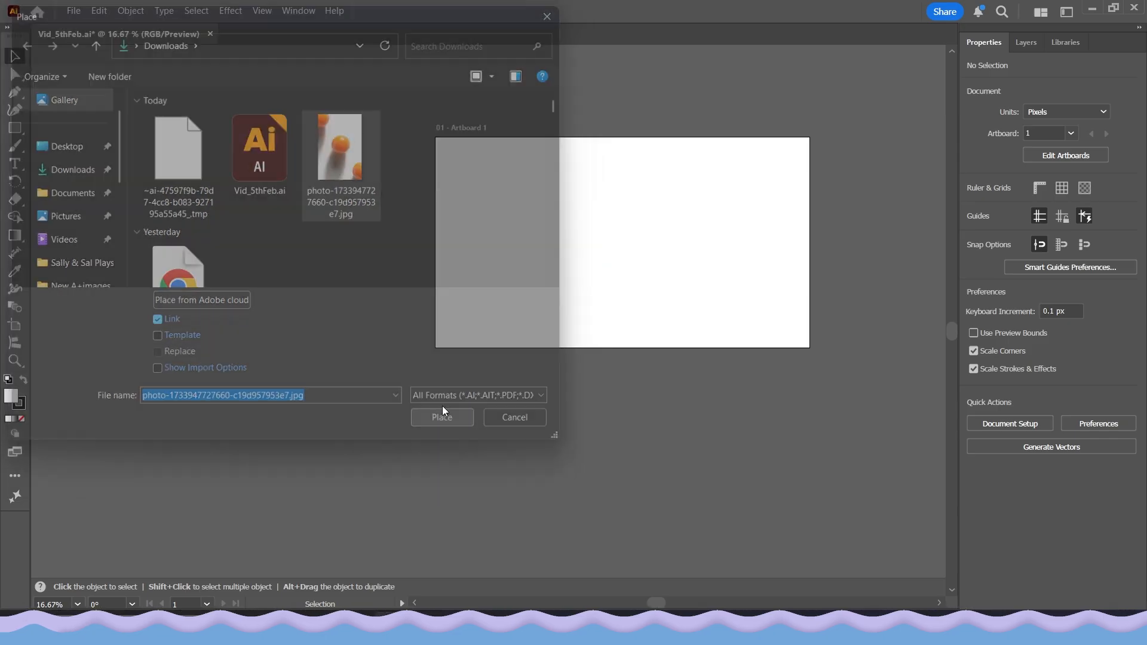
- Place the orange marble reference photo beside the artboard, enlarge it and position it clear of the artboard's left edge
{"action": "left_click", "coordinate": [302, 173]}
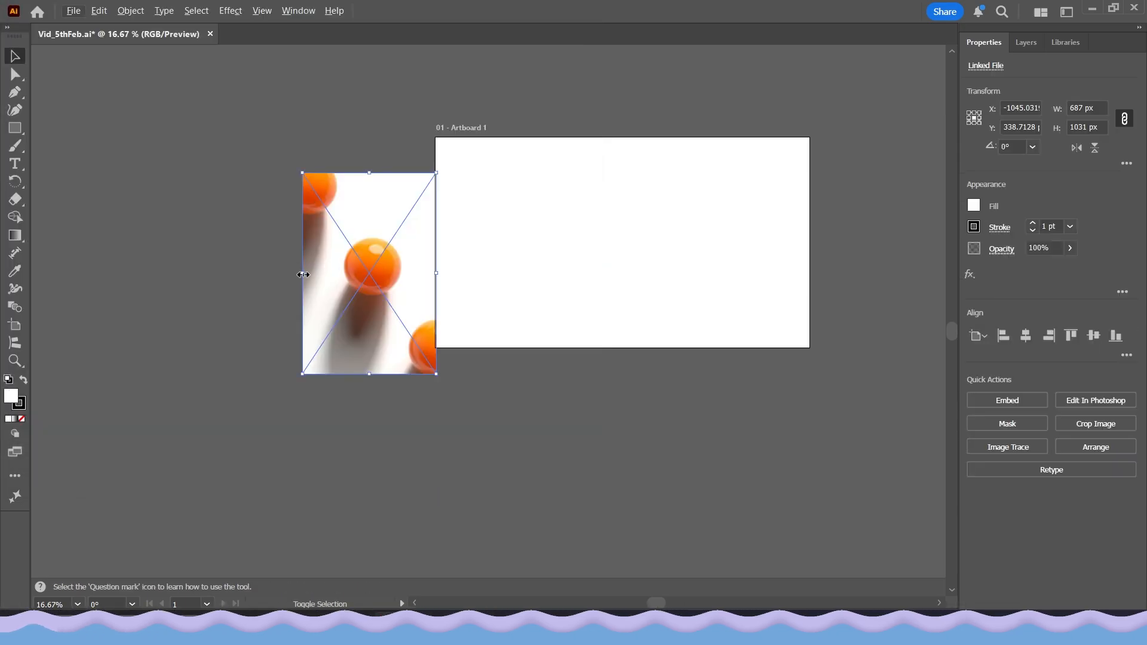
{"action": "left_click_drag", "start_coordinate": [303, 275], "coordinate": [221, 274]}
{"action": "left_click_drag", "start_coordinate": [319, 329], "coordinate": [295, 289]}
{"action": "scroll", "coordinate": [377, 310], "scroll_direction": "up", "scroll_amount": 1}
{"action": "scroll", "coordinate": [360, 362], "scroll_direction": "down", "scroll_amount": 1}
{"action": "scroll", "coordinate": [360, 363], "scroll_direction": "down", "scroll_amount": 1}
{"action": "left_click", "coordinate": [413, 360]}
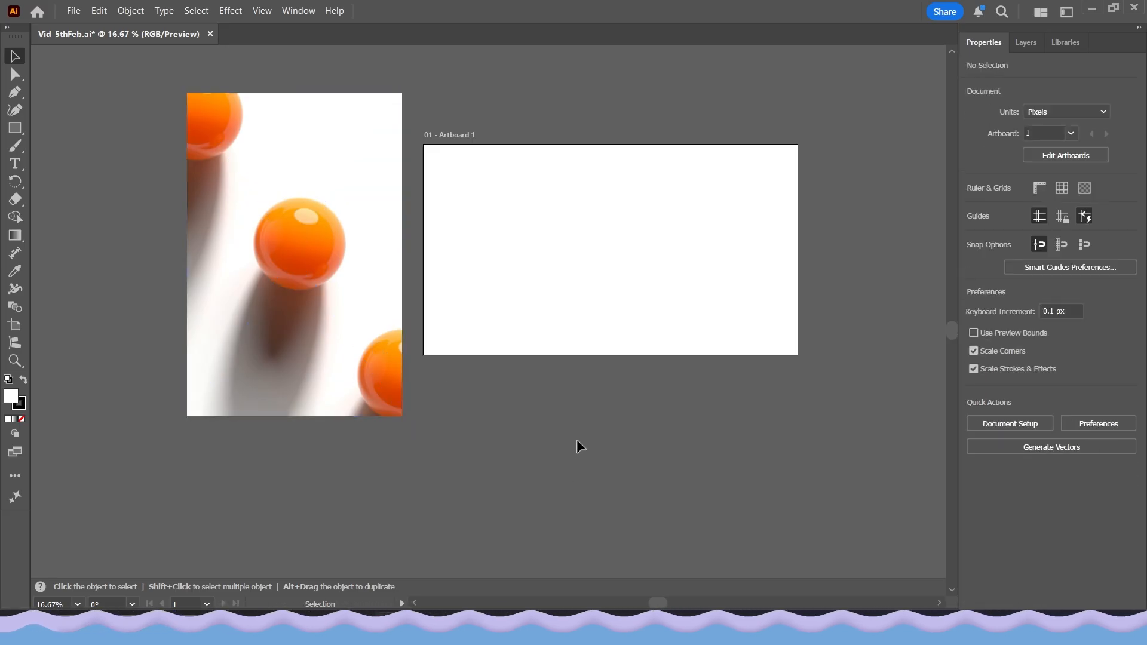
- Cover the artboard with a background rectangle and draw a circle about 542 px wide over it on a new layer
{"action": "left_click_drag", "start_coordinate": [417, 148], "coordinate": [776, 361]}
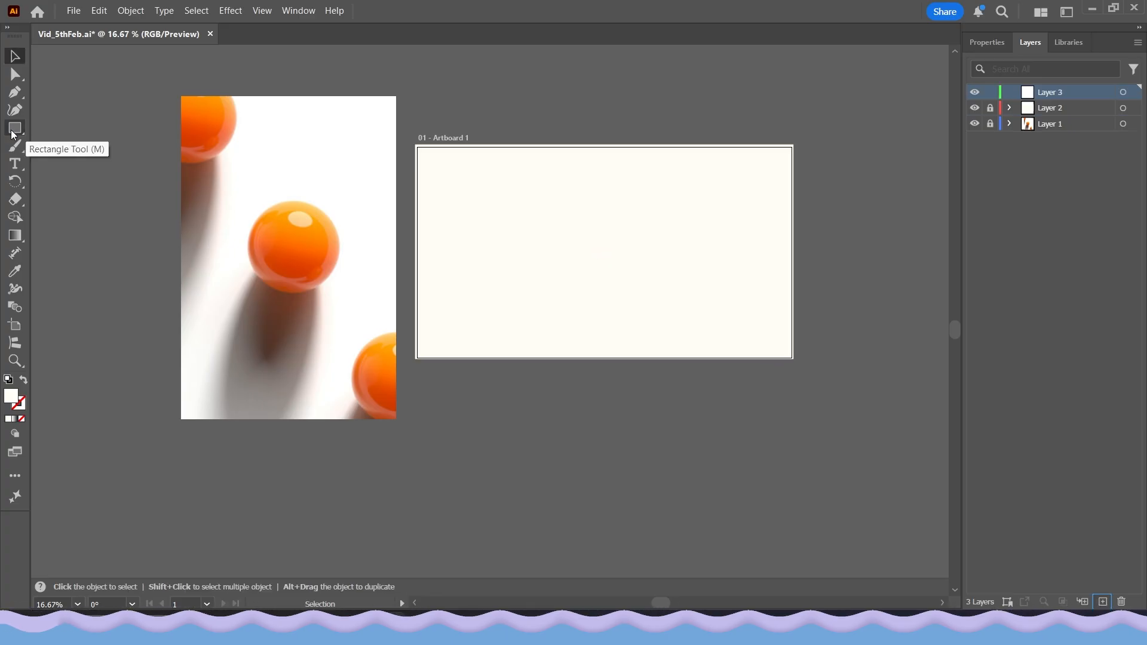
{"action": "left_click_drag", "start_coordinate": [15, 128], "coordinate": [47, 153]}
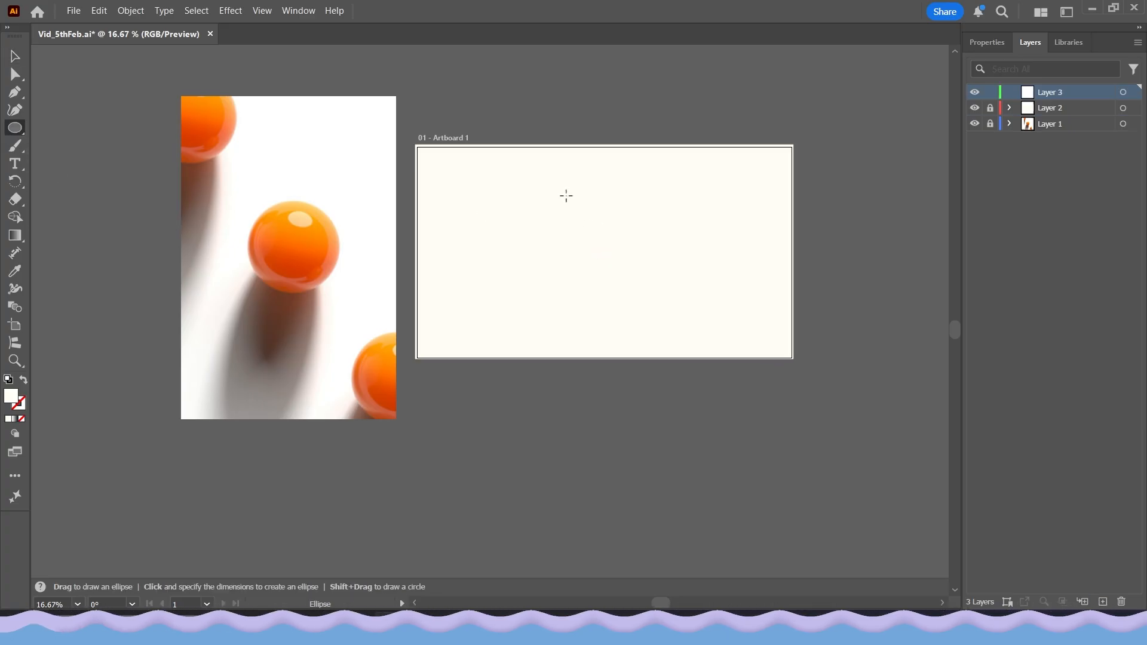
{"action": "left_click_drag", "start_coordinate": [565, 195], "coordinate": [673, 284]}
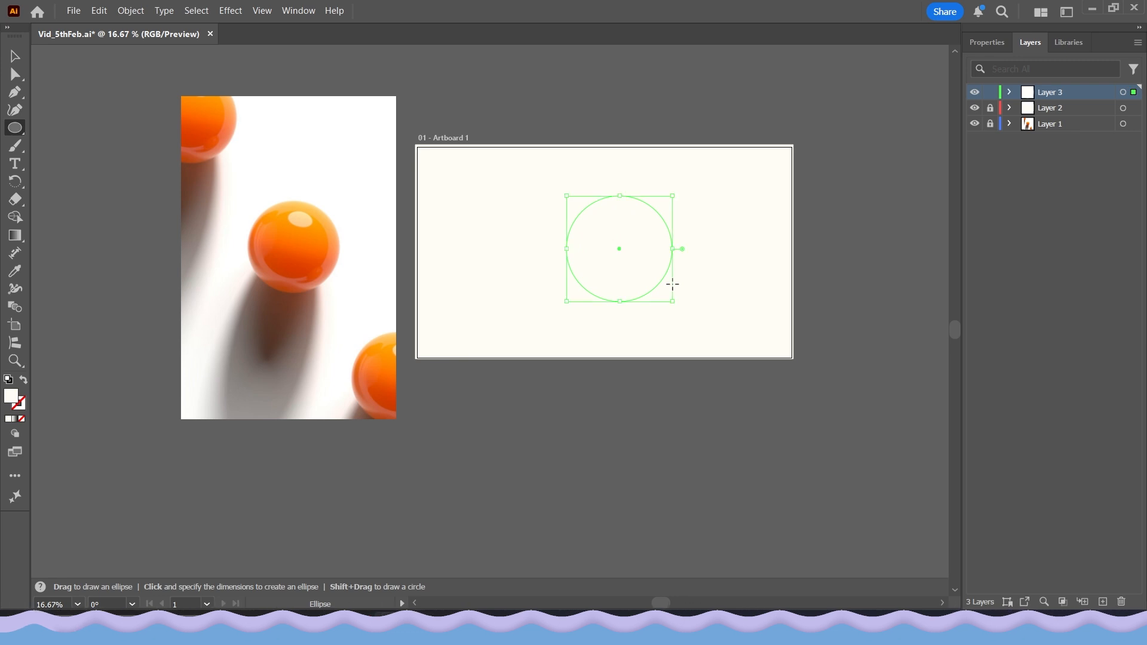
{"action": "key", "text": "v"}
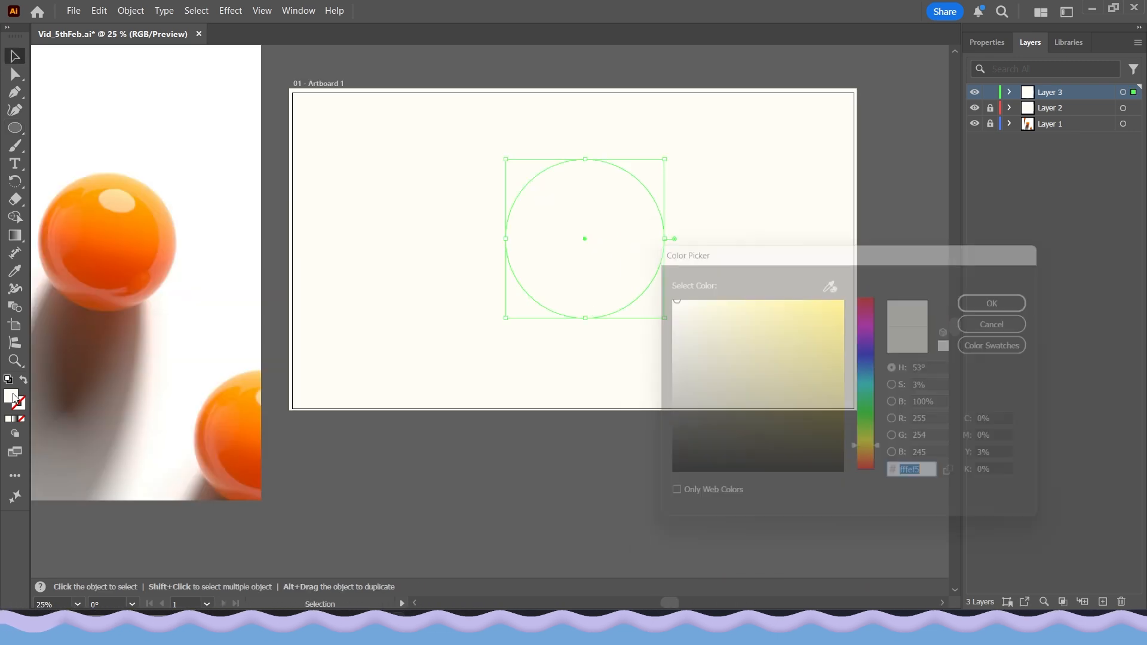
- Fill the circle with orange #ef6600 and apply a linear gradient running vertically through it
{"action": "left_click", "coordinate": [806, 294]}
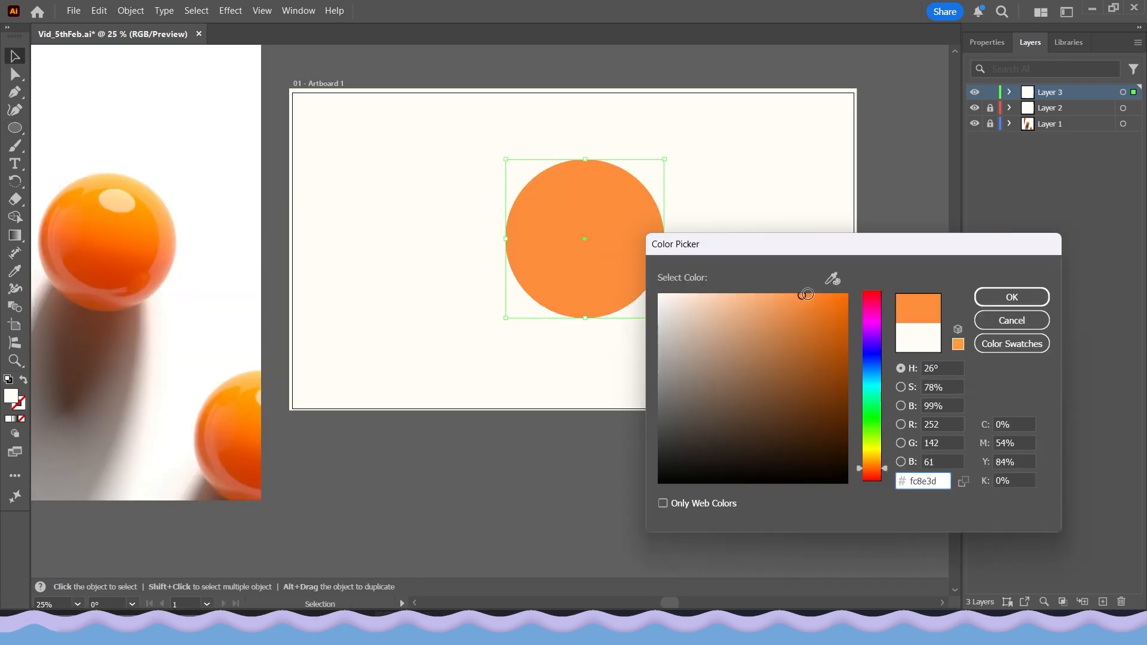
{"action": "left_click_drag", "start_coordinate": [806, 294], "coordinate": [842, 302]}
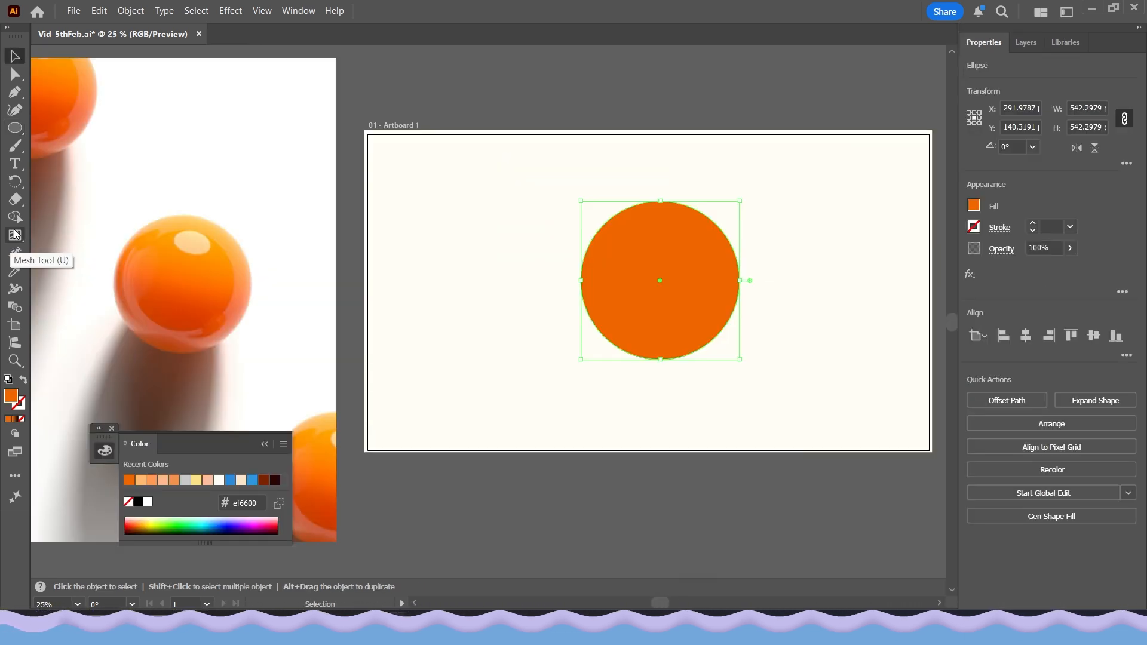
{"action": "left_click_drag", "start_coordinate": [16, 234], "coordinate": [90, 228]}
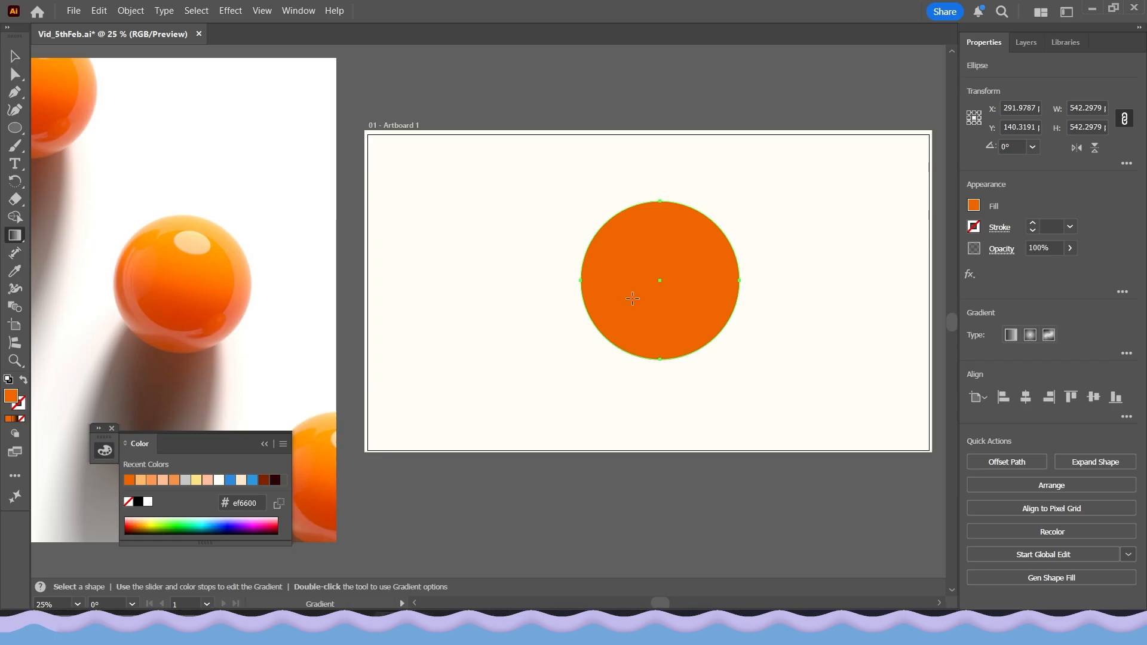
{"action": "left_click", "coordinate": [1011, 335]}
{"action": "mouse_move", "coordinate": [663, 190]}
{"action": "left_mouse_down"}
{"action": "mouse_move", "coordinate": [663, 381]}
{"action": "mouse_move", "coordinate": [660, 183]}
{"action": "left_mouse_up"}
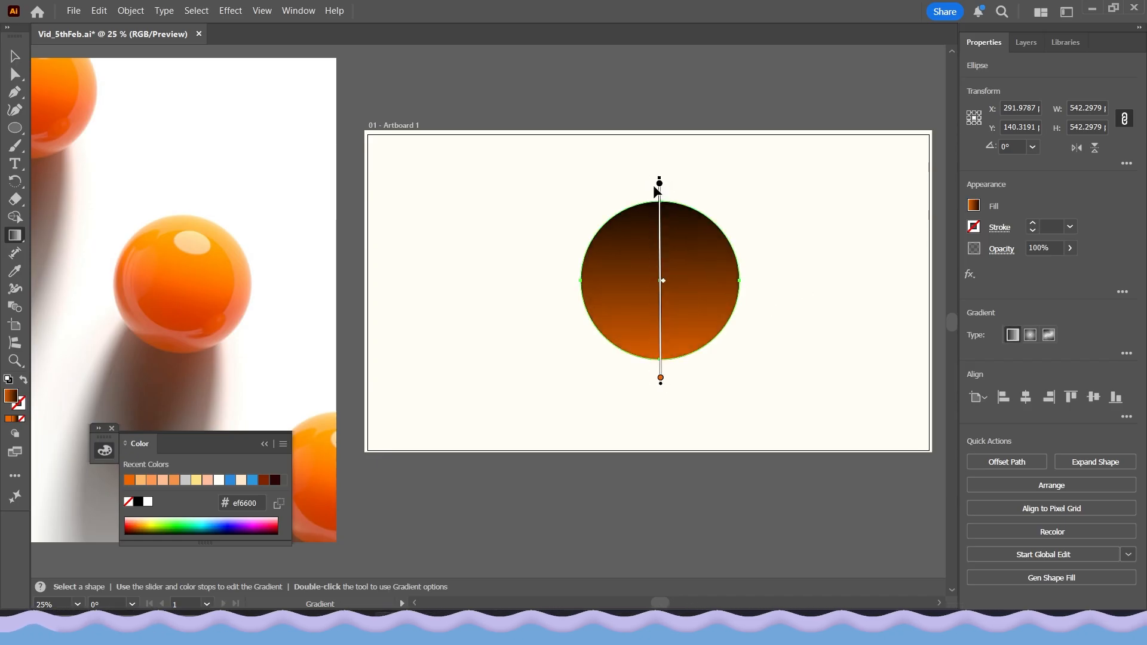
- Set the gradient's upper colour stop to amber #e59623 and slide it down to the circle's top edge
{"action": "left_click", "coordinate": [659, 183]}
{"action": "double_click", "coordinate": [11, 396]}
{"action": "left_click", "coordinate": [872, 453]}
{"action": "mouse_move", "coordinate": [831, 317]}
{"action": "left_mouse_down"}
{"action": "mouse_move", "coordinate": [824, 291]}
{"action": "mouse_move", "coordinate": [815, 332]}
{"action": "left_mouse_up"}
{"action": "left_click", "coordinate": [867, 464]}
{"action": "left_click", "coordinate": [819, 311]}
{"action": "left_click", "coordinate": [993, 298]}
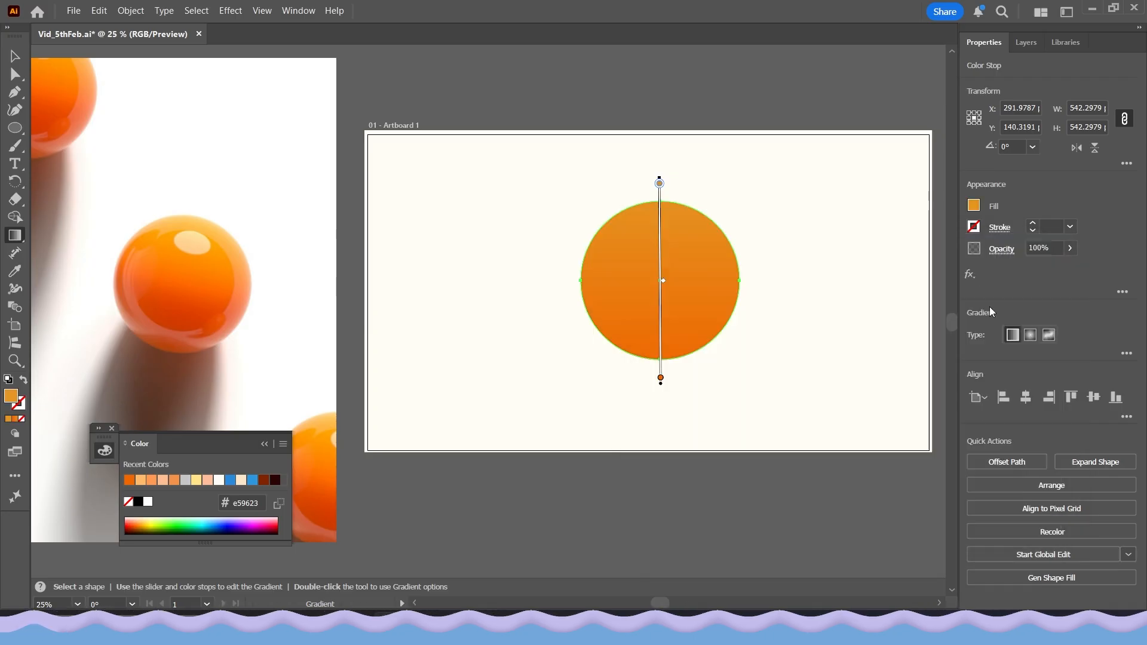
{"action": "left_click_drag", "start_coordinate": [659, 196], "coordinate": [660, 205]}
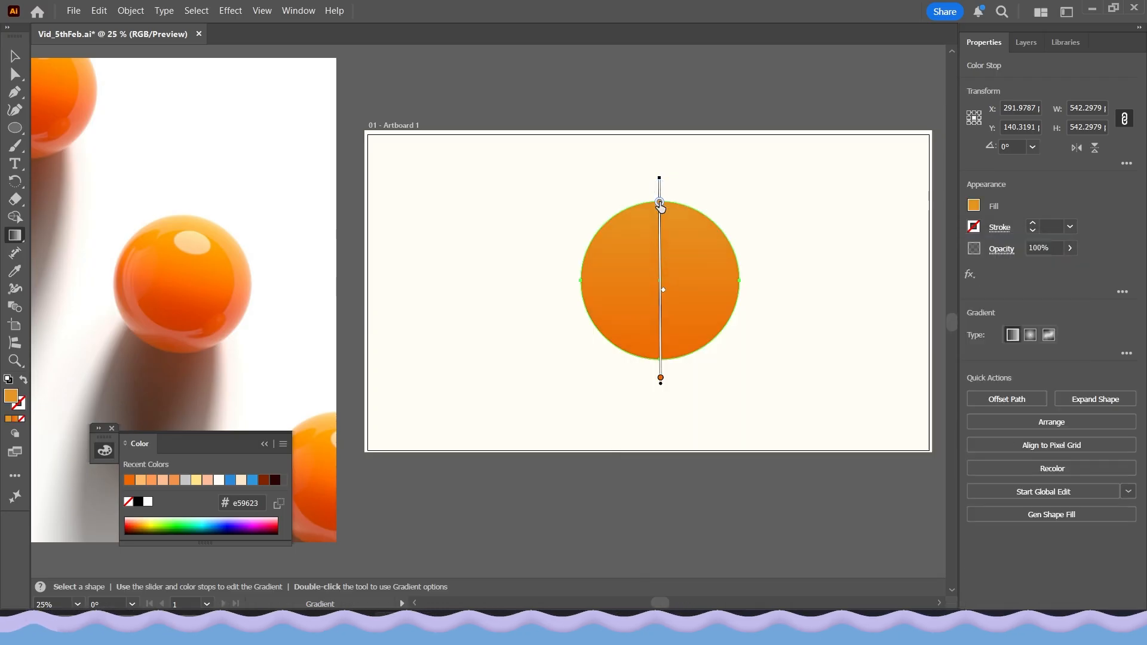
- Change the gradient's upper colour stop to a brighter yellow-orange, #f2a916
{"action": "double_click", "coordinate": [8, 399]}
{"action": "left_click_drag", "start_coordinate": [816, 312], "coordinate": [830, 303]}
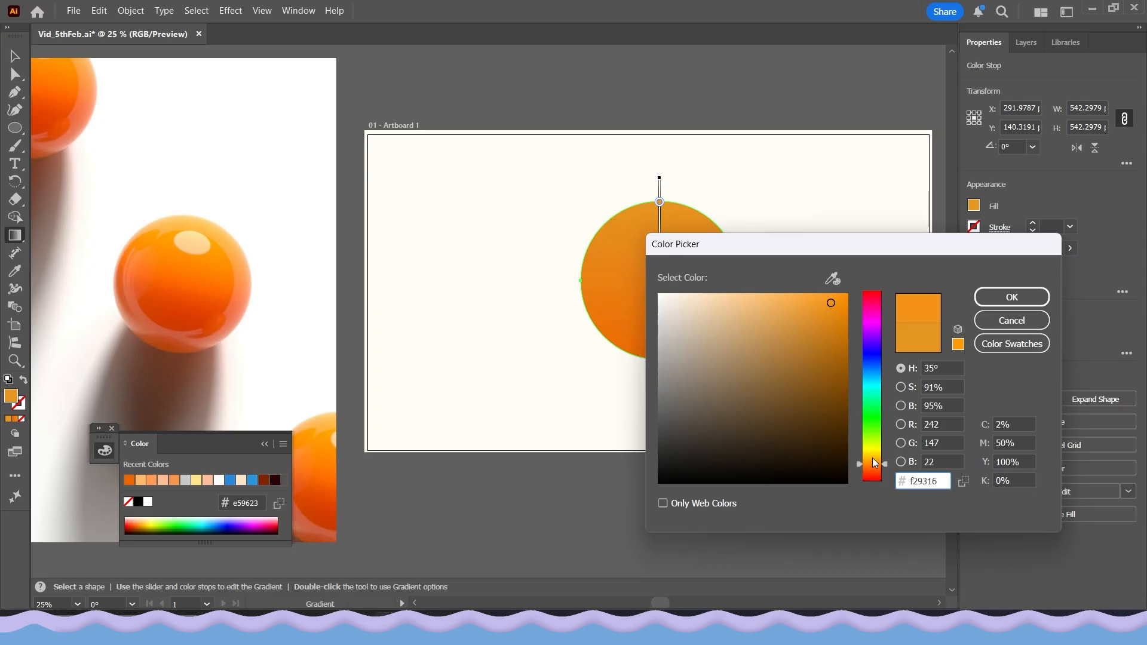
{"action": "left_click", "coordinate": [873, 461]}
{"action": "left_click_drag", "start_coordinate": [873, 460], "coordinate": [873, 459]}
{"action": "left_click", "coordinate": [1004, 303]}
- Set the gradient's lower colour stop to red-orange #ed3d00 and move it up to the circle's bottom edge
{"action": "left_click", "coordinate": [659, 378]}
{"action": "double_click", "coordinate": [10, 397]}
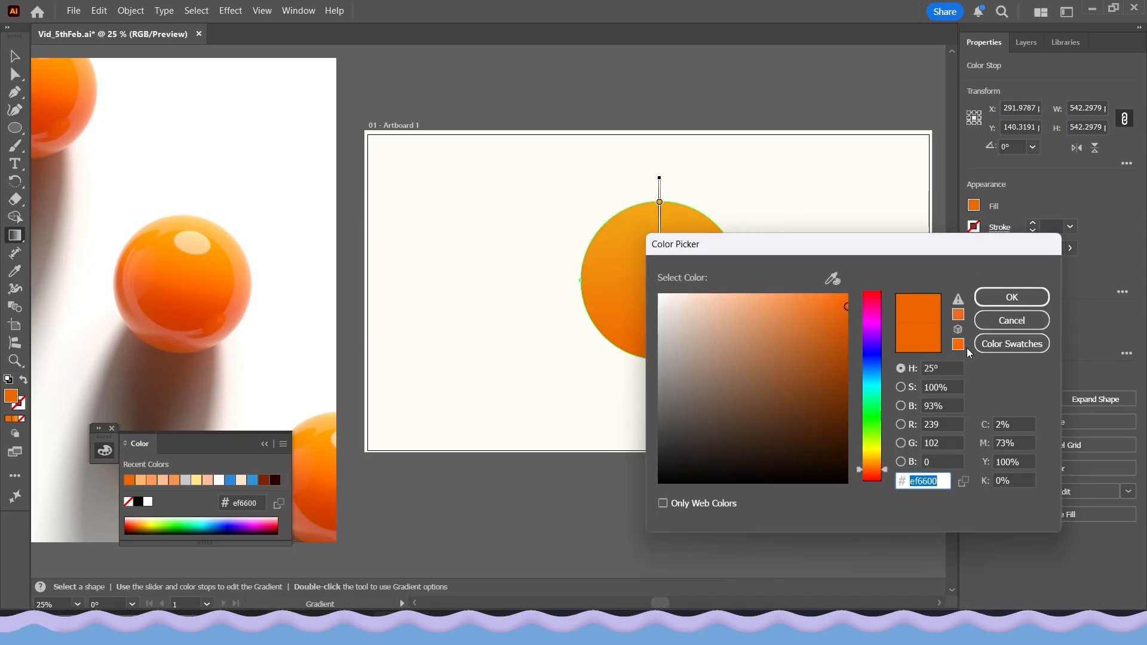
{"action": "left_click", "coordinate": [872, 470]}
{"action": "left_click", "coordinate": [991, 301]}
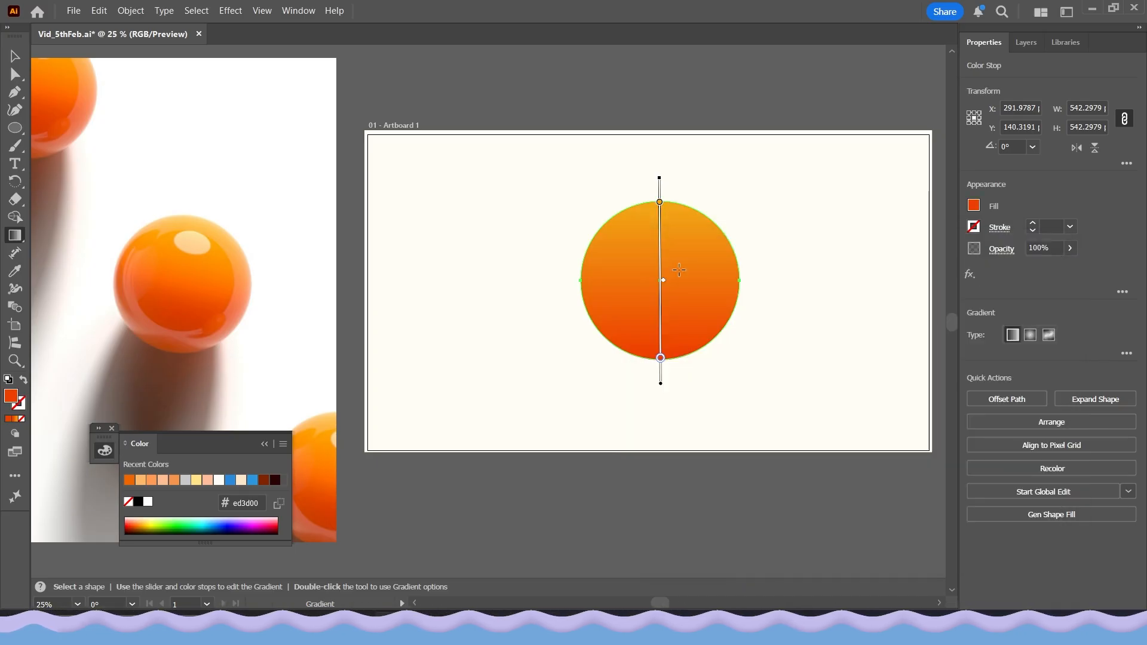
- Duplicate the gradient circle, offsetting each copy slightly down and to the left
{"action": "key", "text": "v"}
{"action": "left_click_drag", "start_coordinate": [665, 266], "coordinate": [661, 279], "text": "alt"}
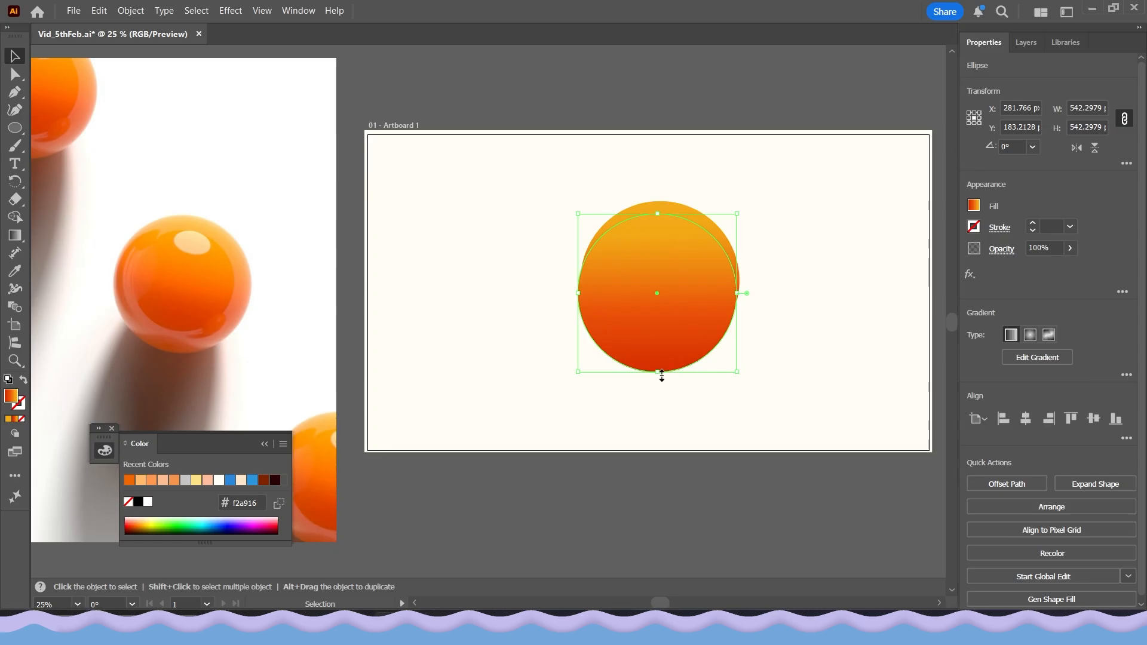
{"action": "mouse_move", "coordinate": [669, 336]}
{"action": "left_mouse_down", "text": "alt"}
{"action": "mouse_move", "coordinate": [655, 294]}
{"action": "mouse_move", "coordinate": [655, 353]}
{"action": "left_mouse_up", "text": "alt"}
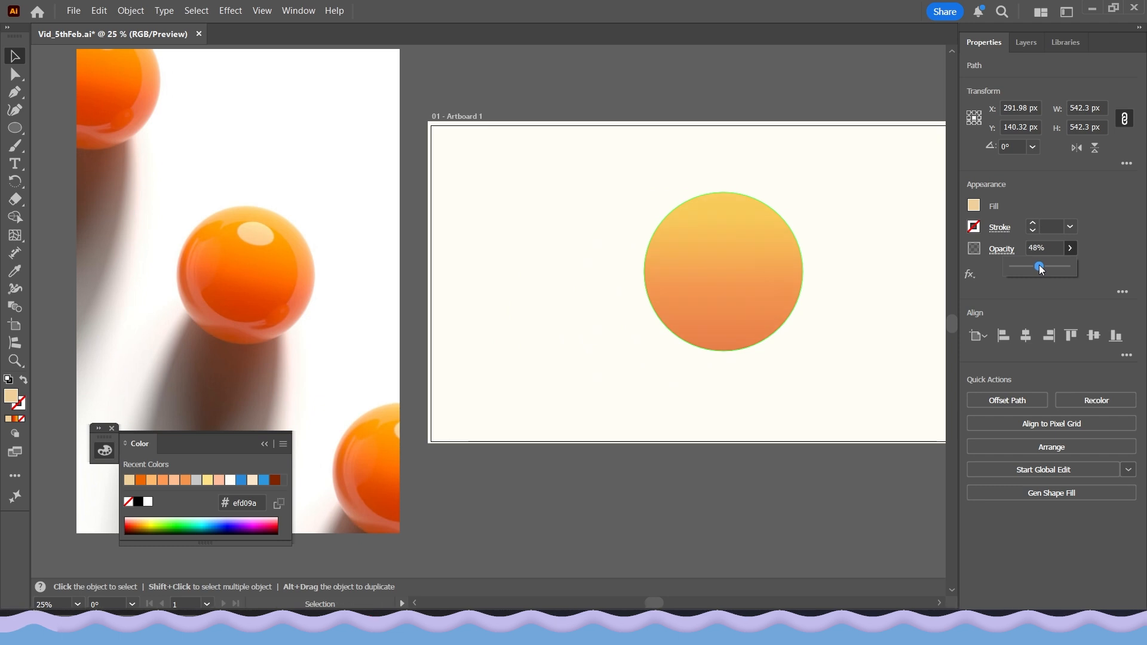
- Set the opacity of the pale #efd09a circle covering the gradient circle to 48%
{"action": "left_click", "coordinate": [1038, 267]}
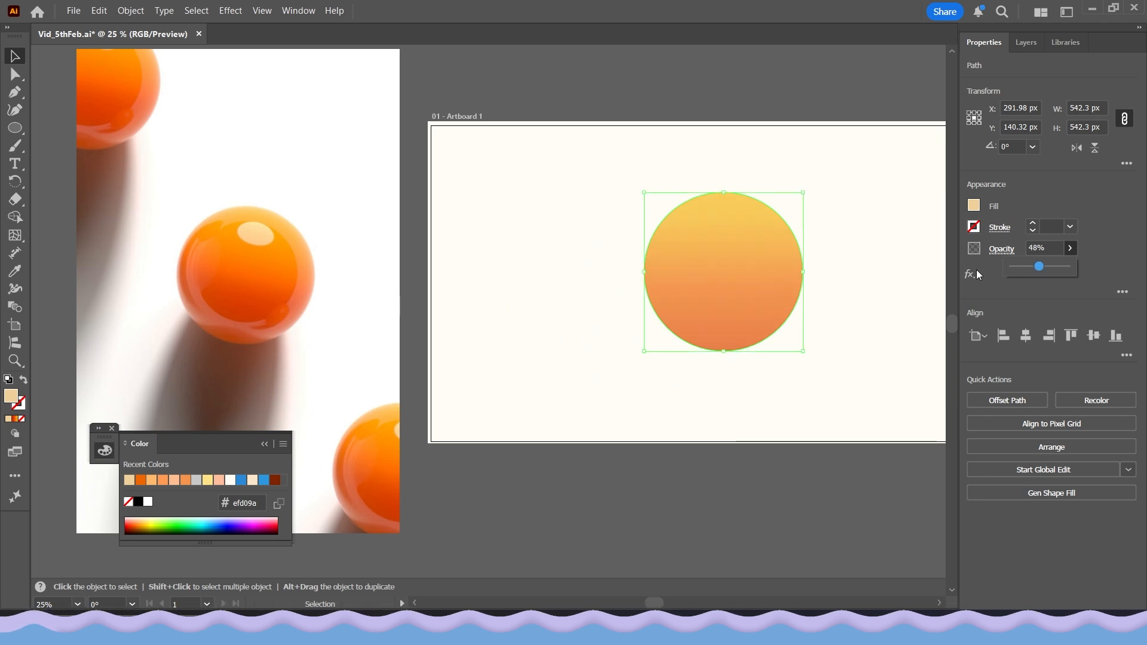
{"action": "left_click", "coordinate": [503, 322]}
- Turn the pale overlay circle into a gradient mesh with points added near its left, lower centre, right and top
{"action": "left_click", "coordinate": [743, 274]}
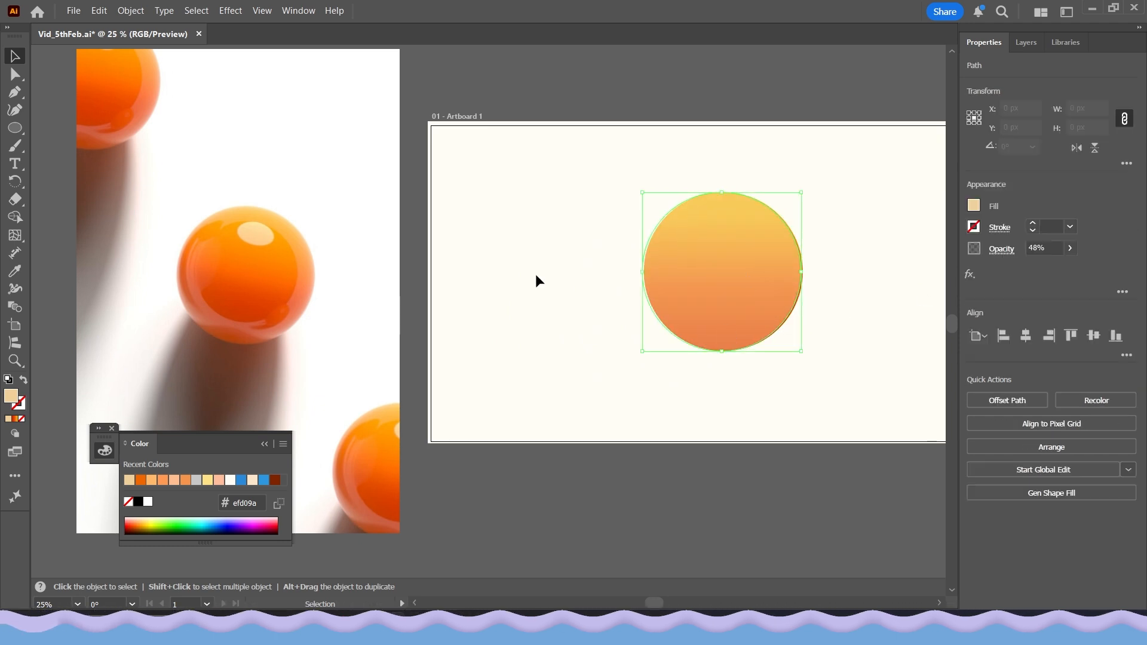
{"action": "left_click", "coordinate": [15, 234]}
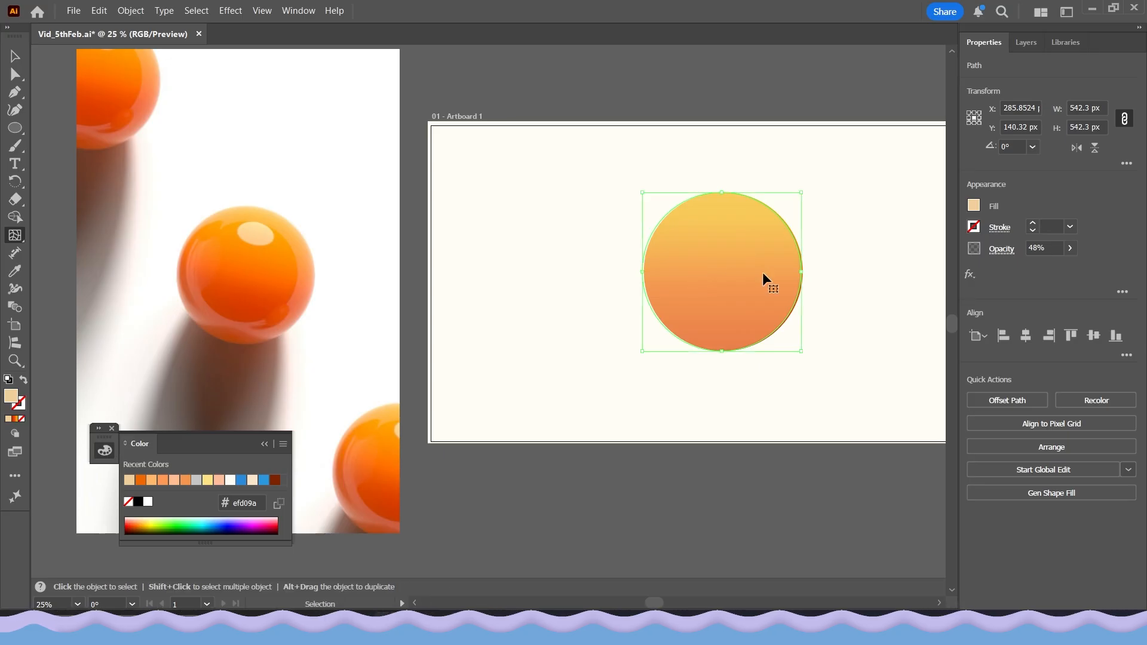
{"action": "left_click", "coordinate": [676, 252]}
{"action": "left_click", "coordinate": [717, 296]}
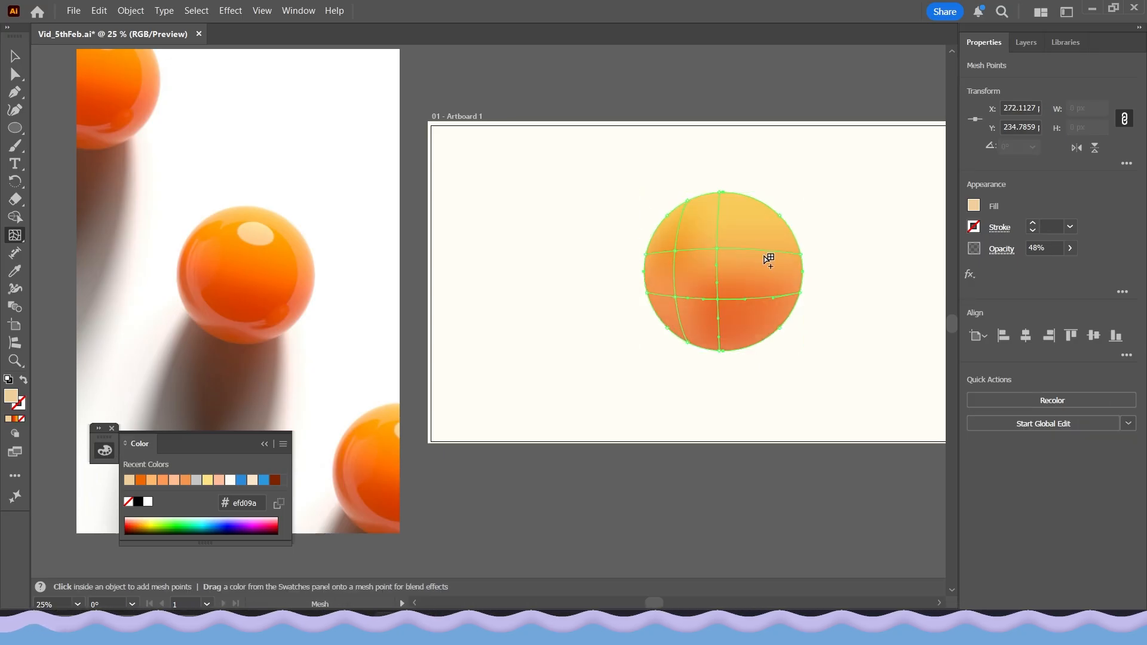
{"action": "left_click", "coordinate": [772, 253]}
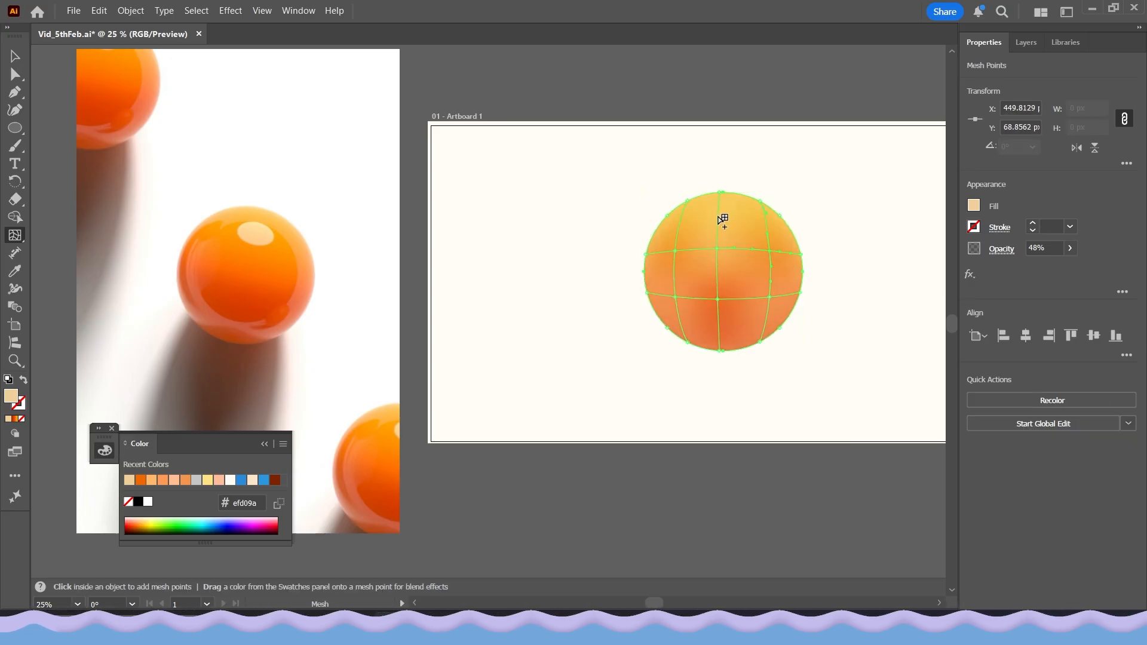
{"action": "left_click", "coordinate": [720, 216]}
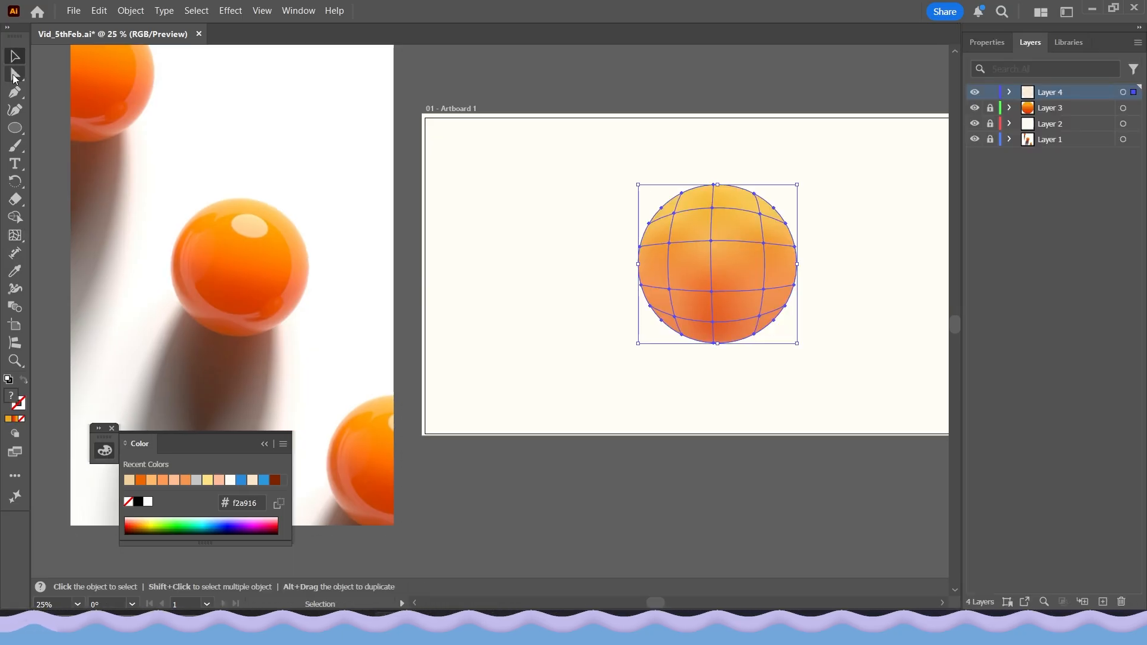
- Lasso the whole mesh and raise its opacity to 100%
{"action": "right_click", "coordinate": [12, 74]}
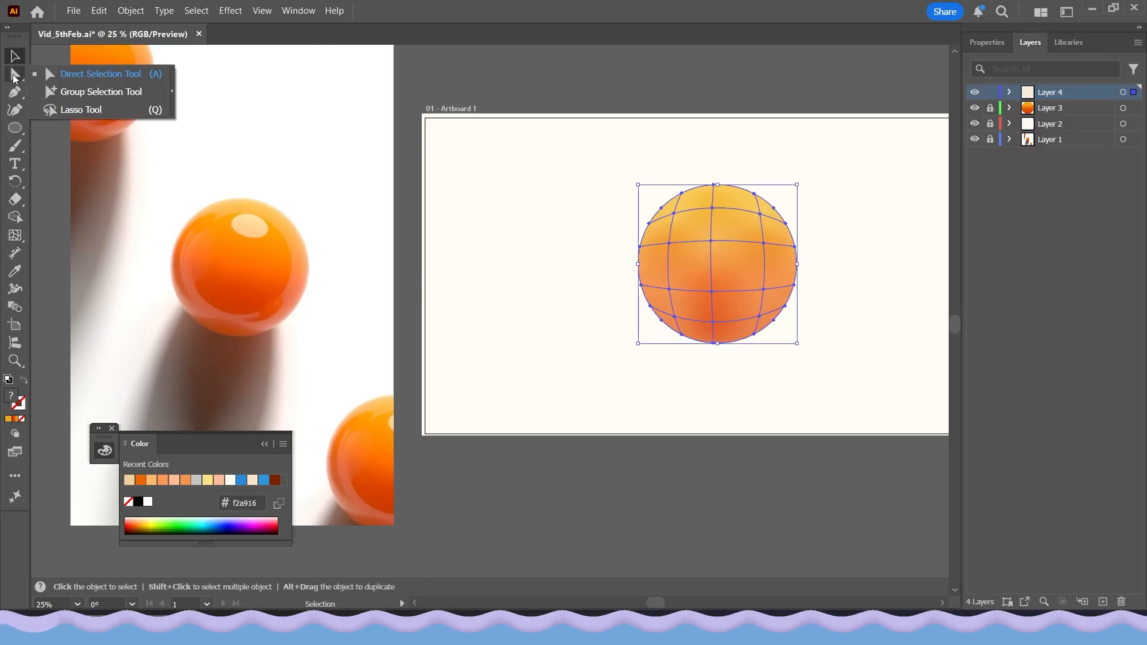
{"action": "left_click", "coordinate": [75, 110]}
{"action": "mouse_move", "coordinate": [830, 376]}
{"action": "left_mouse_down"}
{"action": "mouse_move", "coordinate": [781, 195]}
{"action": "mouse_move", "coordinate": [824, 334]}
{"action": "left_mouse_up"}
{"action": "left_click_drag", "start_coordinate": [1038, 266], "coordinate": [1122, 271]}
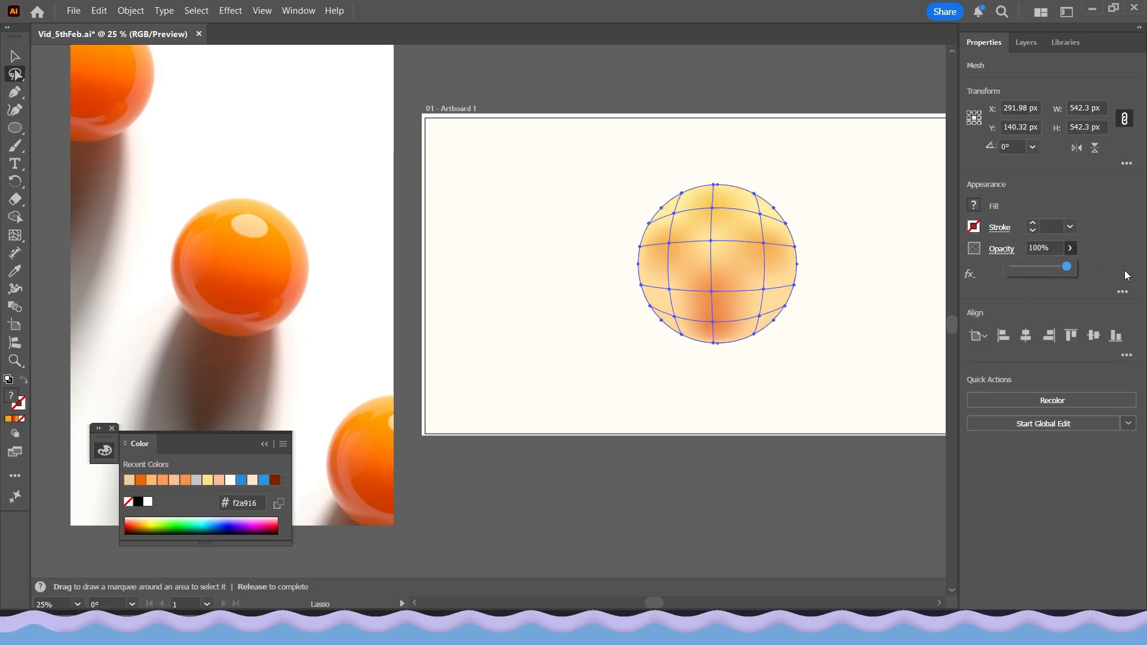
- Lasso the central mesh points and set their opacity to 0%
{"action": "left_click", "coordinate": [749, 260]}
{"action": "mouse_move", "coordinate": [754, 277]}
{"action": "left_mouse_down"}
{"action": "mouse_move", "coordinate": [687, 307]}
{"action": "mouse_move", "coordinate": [656, 258]}
{"action": "mouse_move", "coordinate": [676, 219]}
{"action": "mouse_move", "coordinate": [727, 215]}
{"action": "mouse_move", "coordinate": [763, 230]}
{"action": "mouse_move", "coordinate": [777, 284]}
{"action": "mouse_move", "coordinate": [730, 318]}
{"action": "left_mouse_up"}
{"action": "left_click", "coordinate": [1069, 249]}
{"action": "left_click_drag", "start_coordinate": [1049, 264], "coordinate": [997, 271]}
{"action": "left_click", "coordinate": [893, 321]}
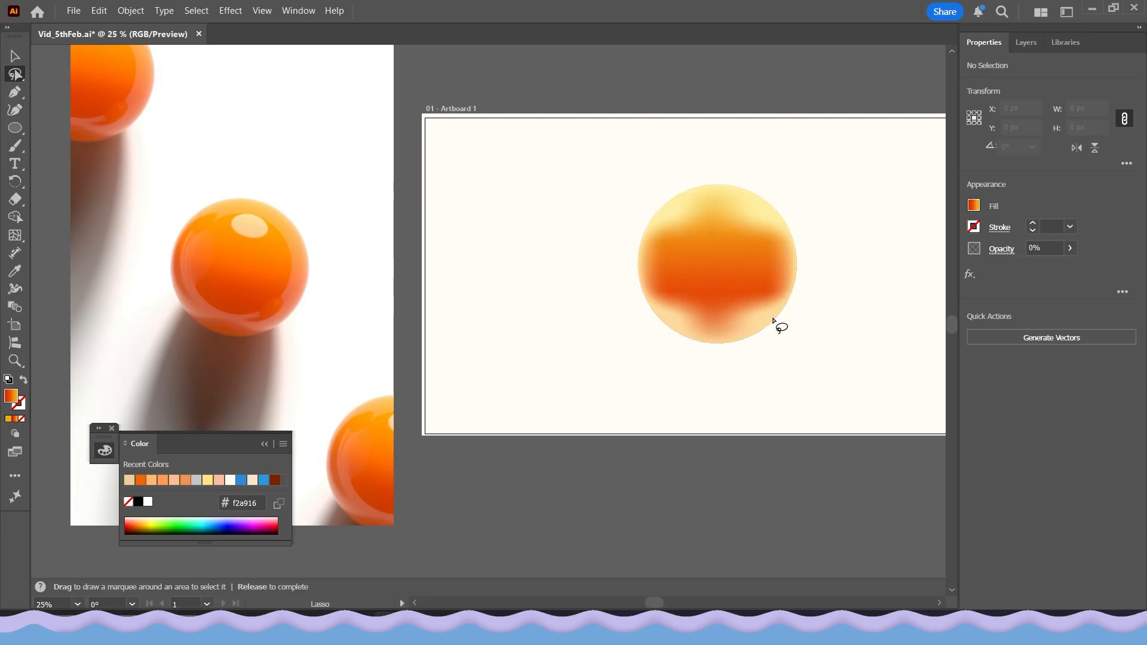
- Set the opacity of the upper-left and upper-right inner mesh points to 0%
{"action": "mouse_move", "coordinate": [670, 225]}
{"action": "left_mouse_down"}
{"action": "mouse_move", "coordinate": [768, 225]}
{"action": "mouse_move", "coordinate": [669, 245]}
{"action": "left_mouse_up"}
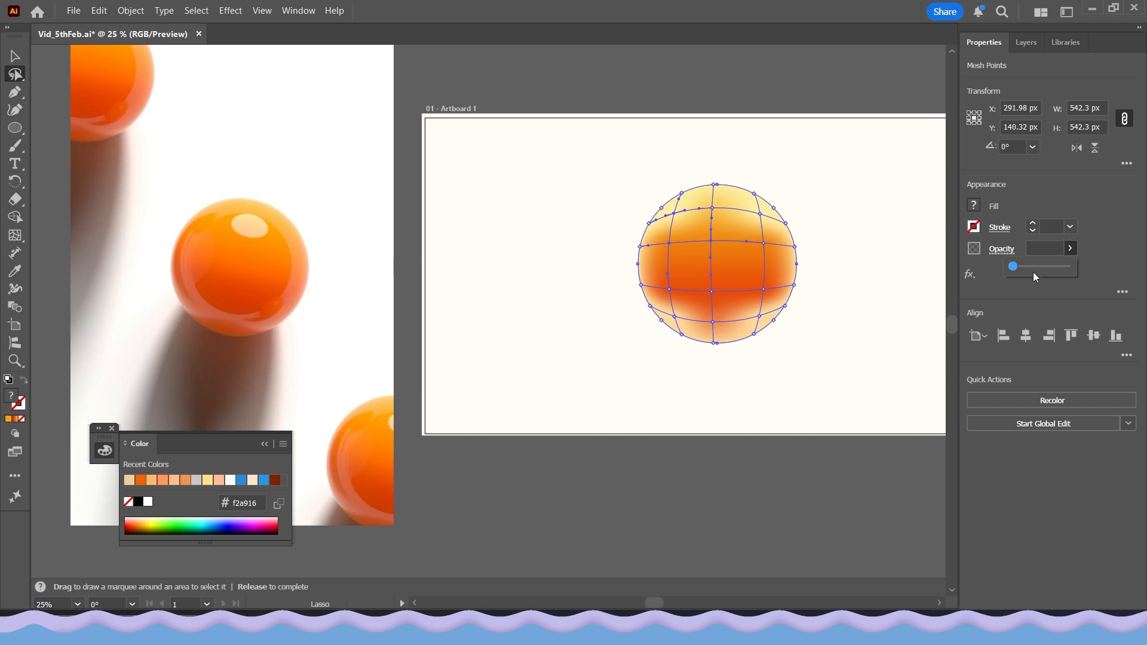
{"action": "left_click", "coordinate": [679, 387]}
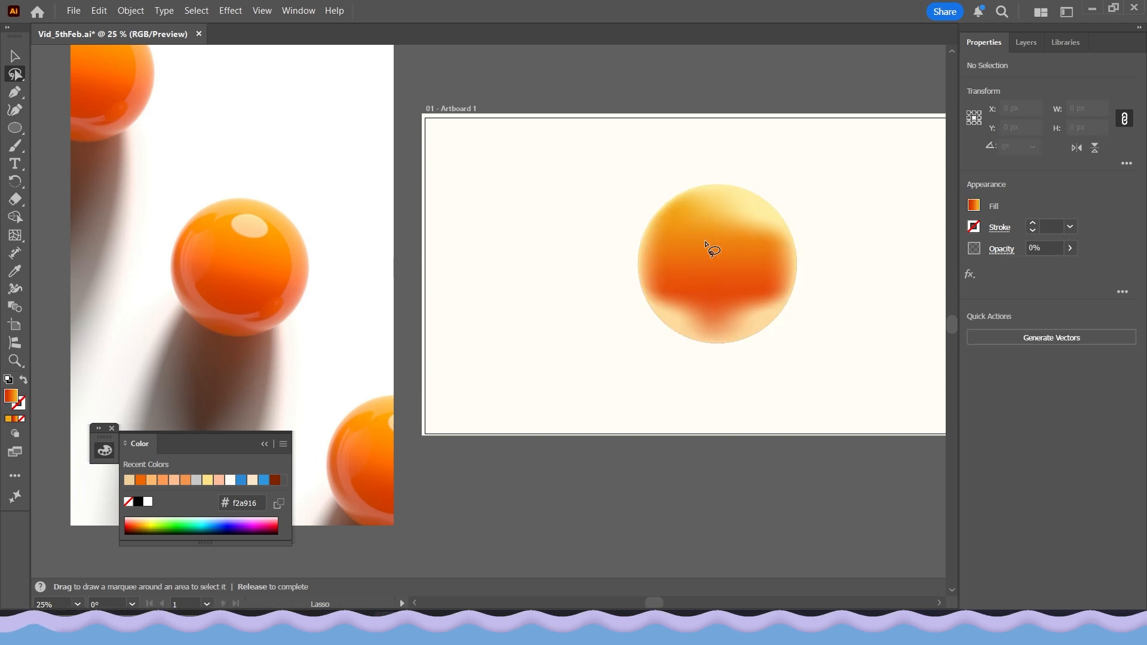
{"action": "mouse_move", "coordinate": [742, 249]}
{"action": "left_mouse_down"}
{"action": "mouse_move", "coordinate": [760, 233]}
{"action": "mouse_move", "coordinate": [763, 260]}
{"action": "mouse_move", "coordinate": [761, 226]}
{"action": "mouse_move", "coordinate": [765, 245]}
{"action": "mouse_move", "coordinate": [716, 208]}
{"action": "mouse_move", "coordinate": [763, 216]}
{"action": "mouse_move", "coordinate": [783, 251]}
{"action": "left_mouse_up"}
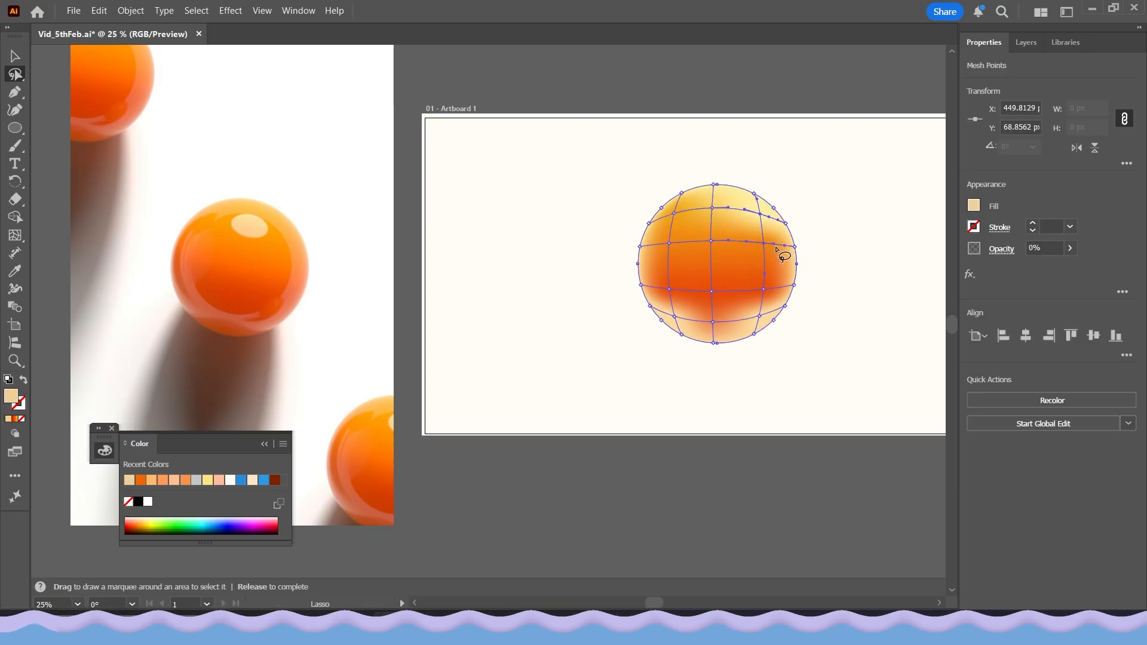
{"action": "mouse_move", "coordinate": [1013, 266]}
{"action": "left_mouse_down"}
{"action": "mouse_move", "coordinate": [1047, 266]}
{"action": "mouse_move", "coordinate": [992, 267]}
{"action": "left_mouse_up"}
{"action": "left_click", "coordinate": [871, 314]}
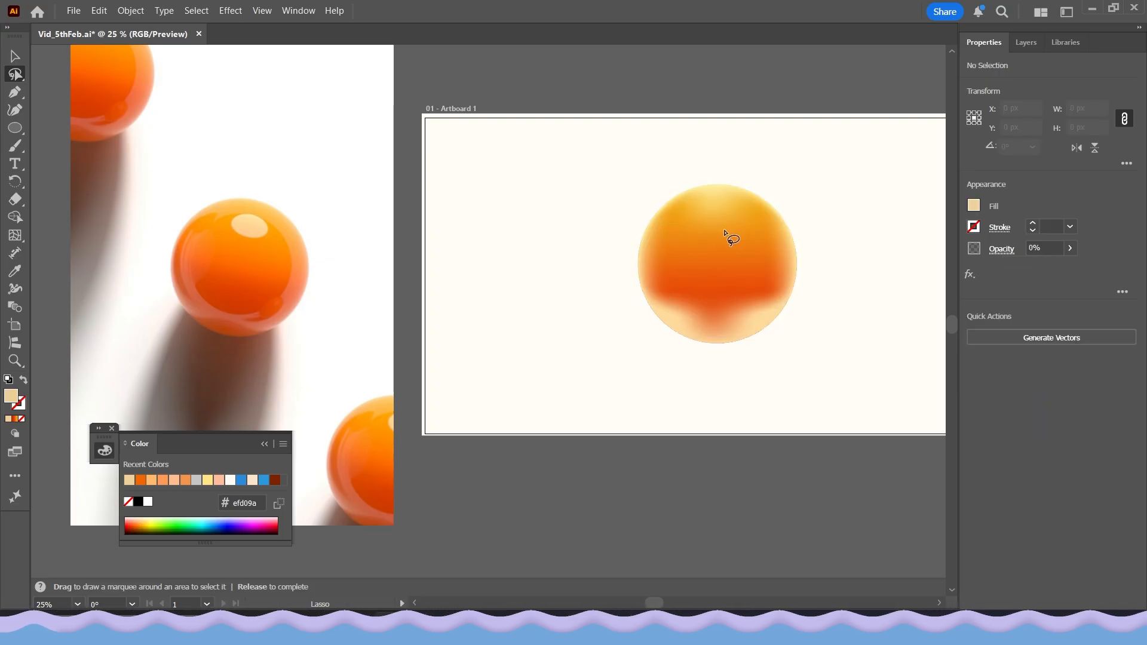
- Set the opacity of the upper-centre and lower-right inner mesh points to 0%
{"action": "mouse_move", "coordinate": [734, 236]}
{"action": "left_mouse_down"}
{"action": "mouse_move", "coordinate": [685, 217]}
{"action": "mouse_move", "coordinate": [696, 196]}
{"action": "mouse_move", "coordinate": [744, 207]}
{"action": "left_mouse_up"}
{"action": "left_click", "coordinate": [1069, 248]}
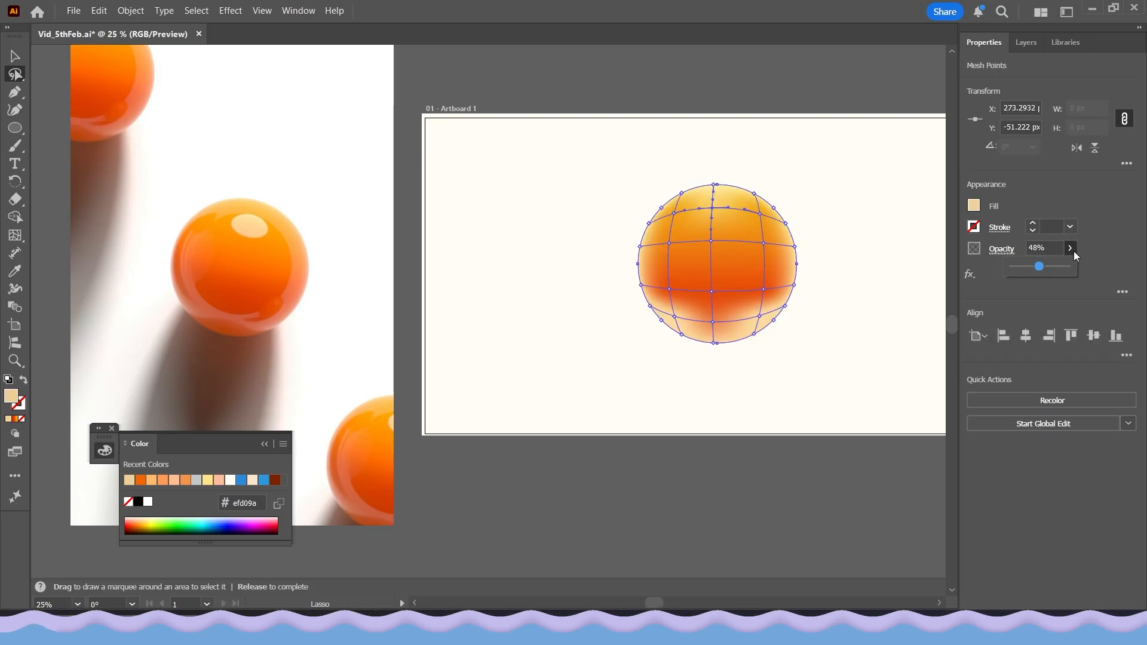
{"action": "mouse_move", "coordinate": [768, 282]}
{"action": "left_mouse_down"}
{"action": "mouse_move", "coordinate": [759, 325]}
{"action": "mouse_move", "coordinate": [734, 333]}
{"action": "mouse_move", "coordinate": [765, 301]}
{"action": "left_mouse_up"}
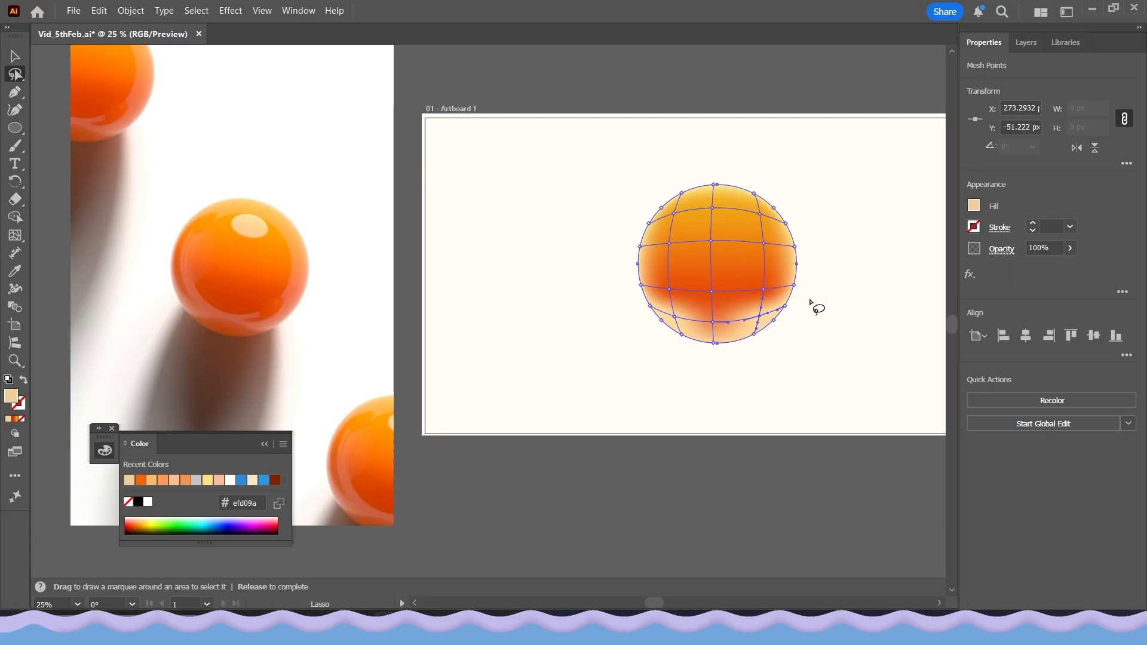
{"action": "left_click_drag", "start_coordinate": [1066, 266], "coordinate": [980, 267]}
- Set the opacity of the lower-left and lower-centre inner mesh points to 0%
{"action": "mouse_move", "coordinate": [759, 307]}
{"action": "left_mouse_down"}
{"action": "mouse_move", "coordinate": [731, 334]}
{"action": "mouse_move", "coordinate": [672, 322]}
{"action": "mouse_move", "coordinate": [754, 308]}
{"action": "left_mouse_up"}
{"action": "left_click", "coordinate": [1067, 248]}
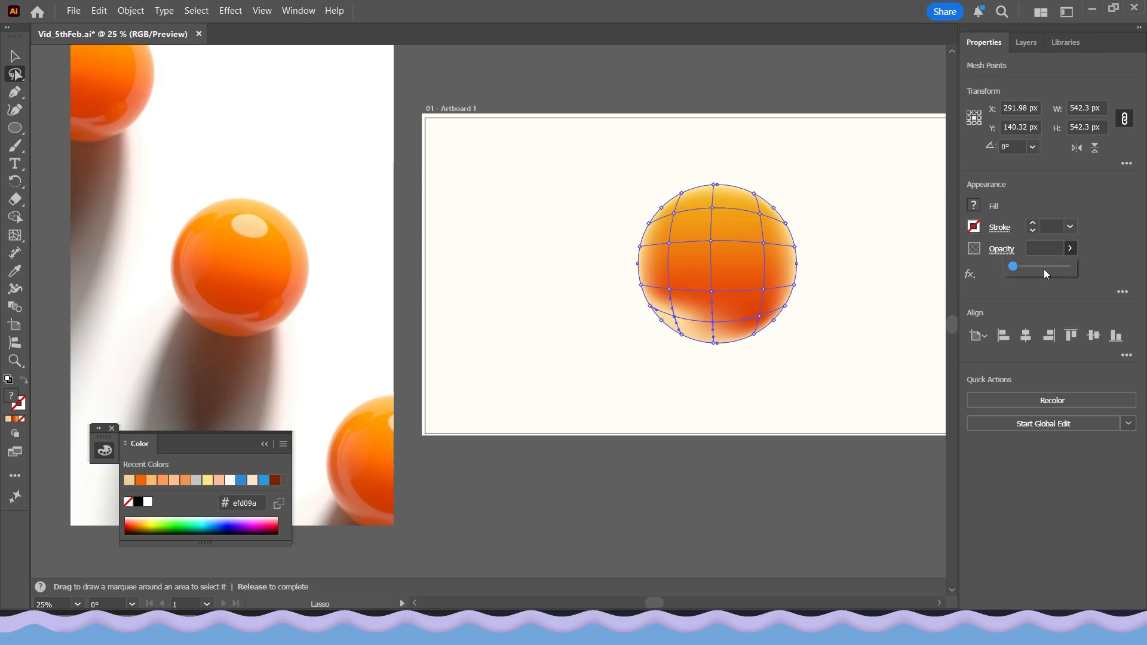
{"action": "left_click_drag", "start_coordinate": [1044, 268], "coordinate": [1012, 266]}
{"action": "left_click", "coordinate": [625, 290]}
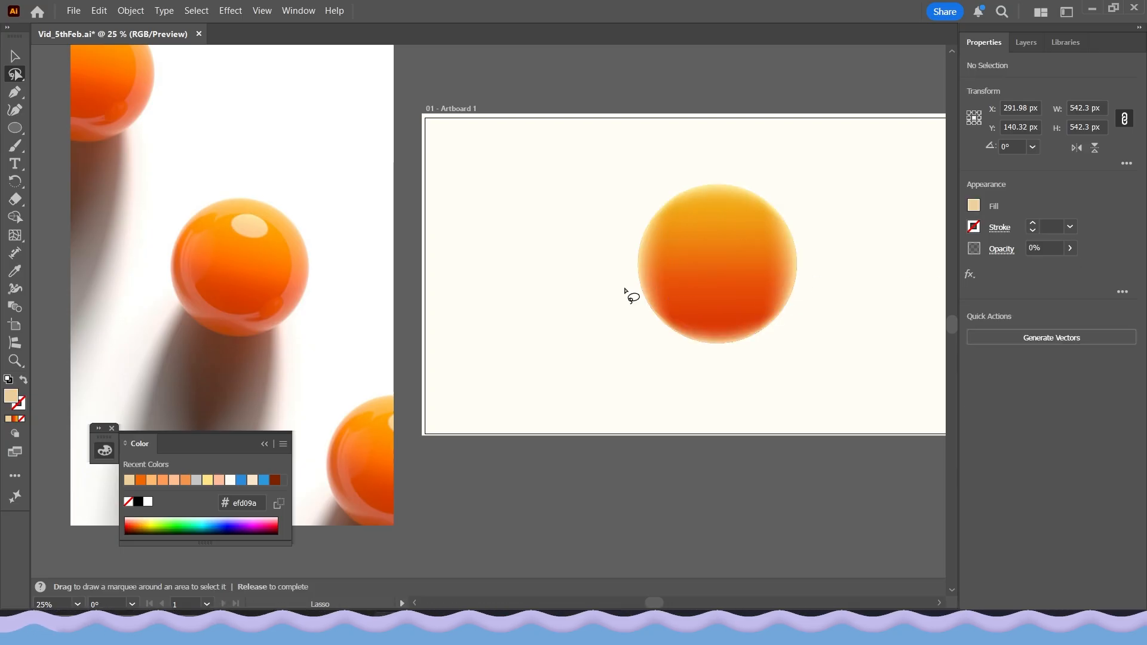
- Set the lower-centre inner mesh point's opacity to 100% and move the point slightly down
{"action": "key", "text": "a"}
{"action": "left_click", "coordinate": [712, 322]}
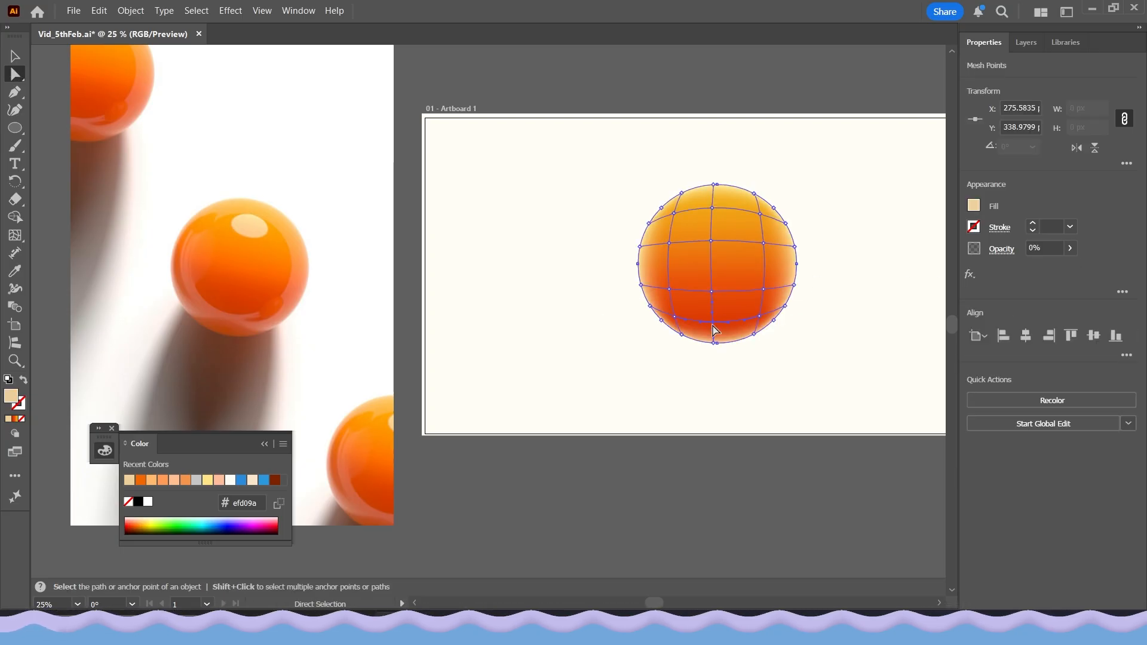
{"action": "left_click_drag", "start_coordinate": [1028, 266], "coordinate": [1129, 273]}
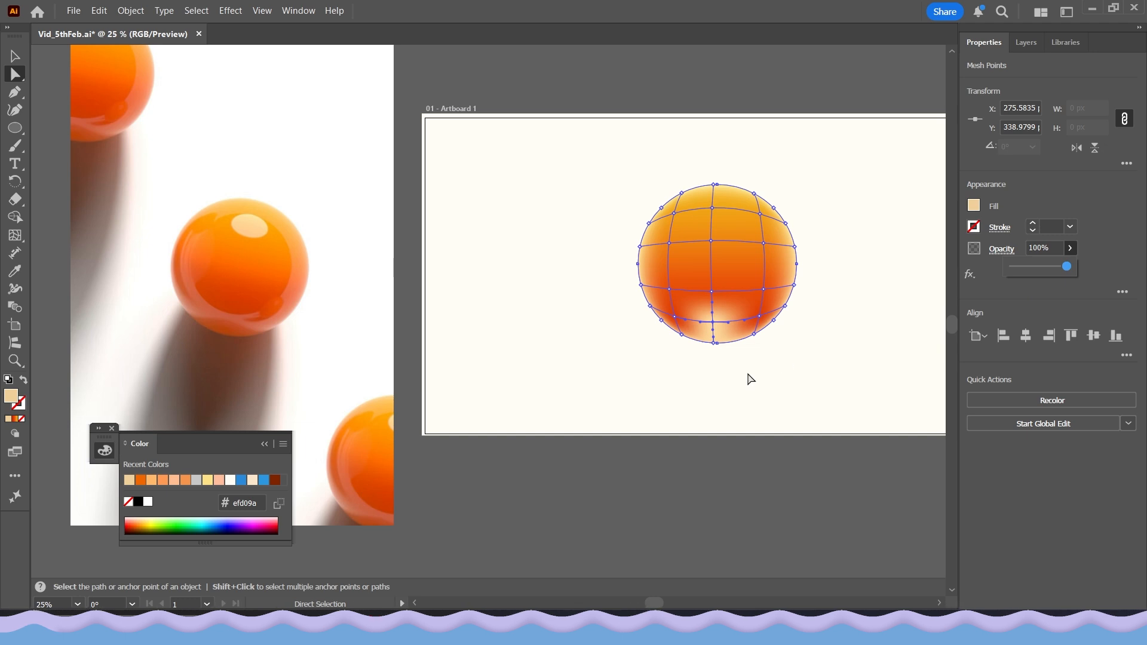
{"action": "left_click", "coordinate": [750, 379]}
{"action": "left_click", "coordinate": [712, 321]}
{"action": "key", "text": "ctrl+h"}
{"action": "key", "text": "ctrl+h"}
{"action": "left_click_drag", "start_coordinate": [712, 322], "coordinate": [713, 327]}
- Set the opacity of the lower-left inner mesh point to 100%
{"action": "left_click", "coordinate": [675, 321]}
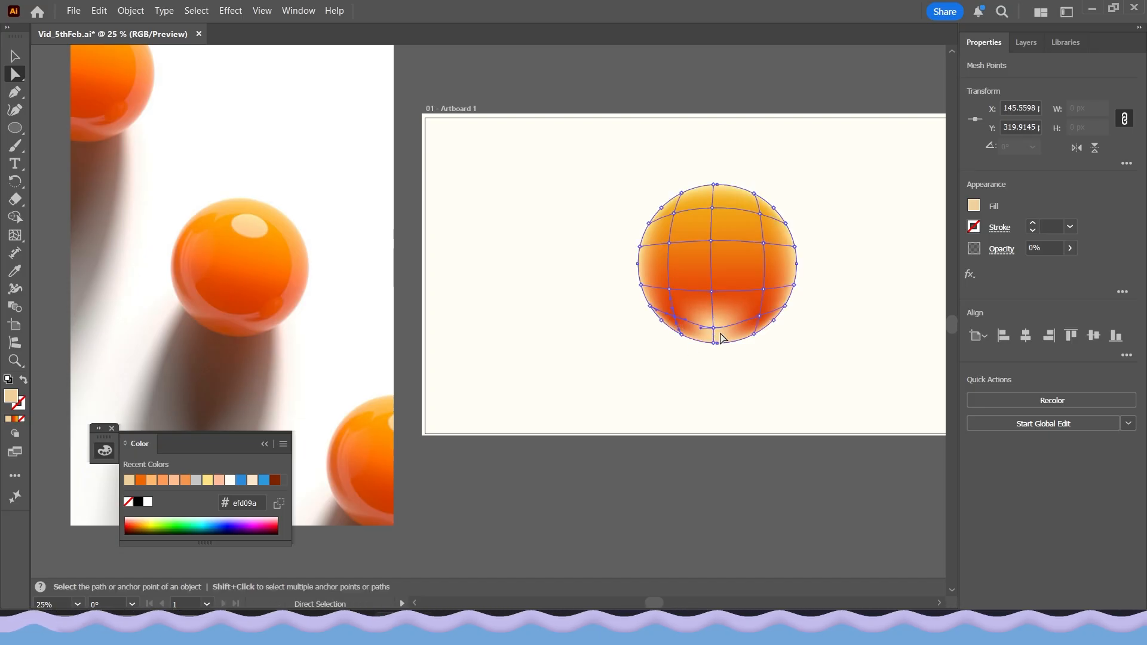
{"action": "left_click", "coordinate": [1070, 248]}
{"action": "left_click_drag", "start_coordinate": [1012, 266], "coordinate": [1066, 266]}
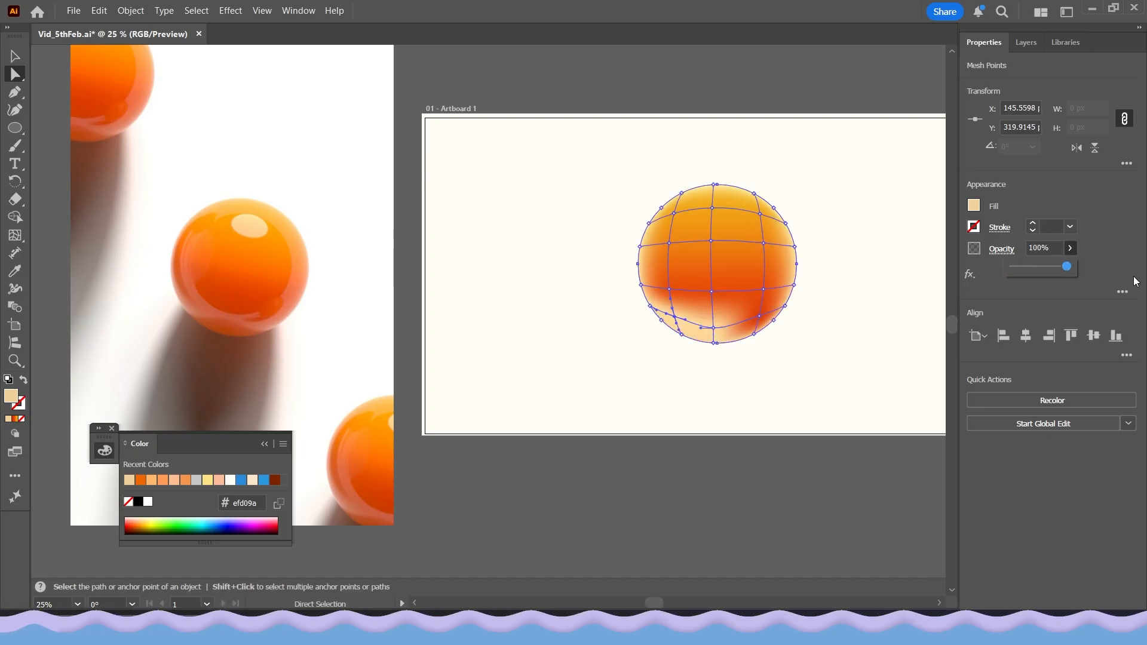
{"action": "left_click", "coordinate": [720, 379]}
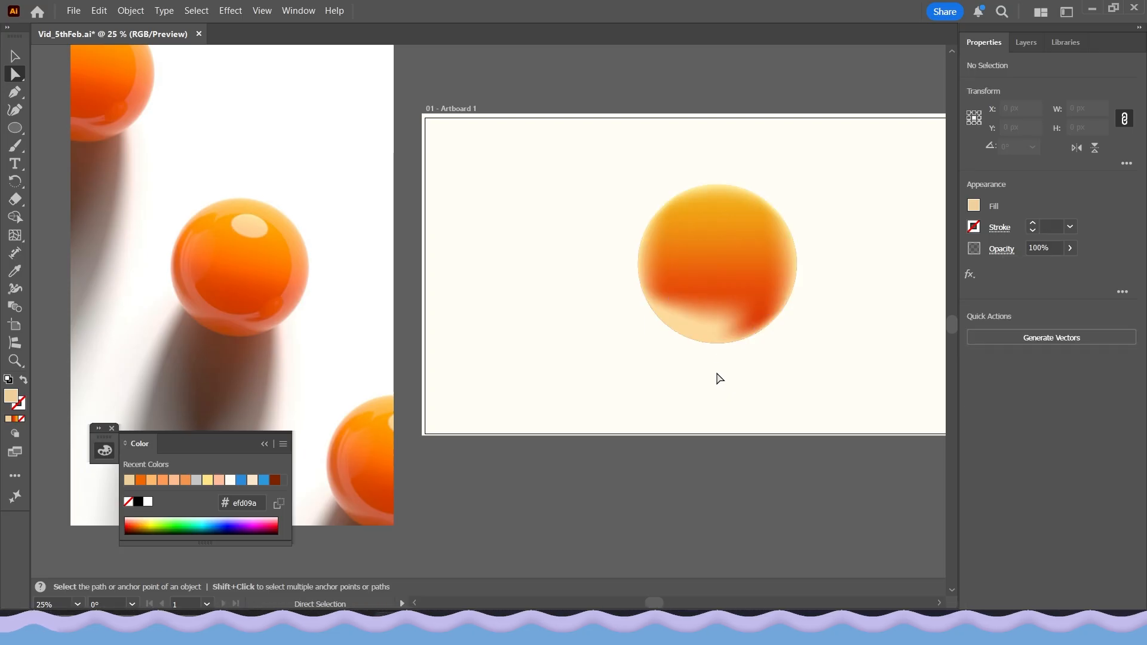
{"action": "left_click", "coordinate": [688, 328]}
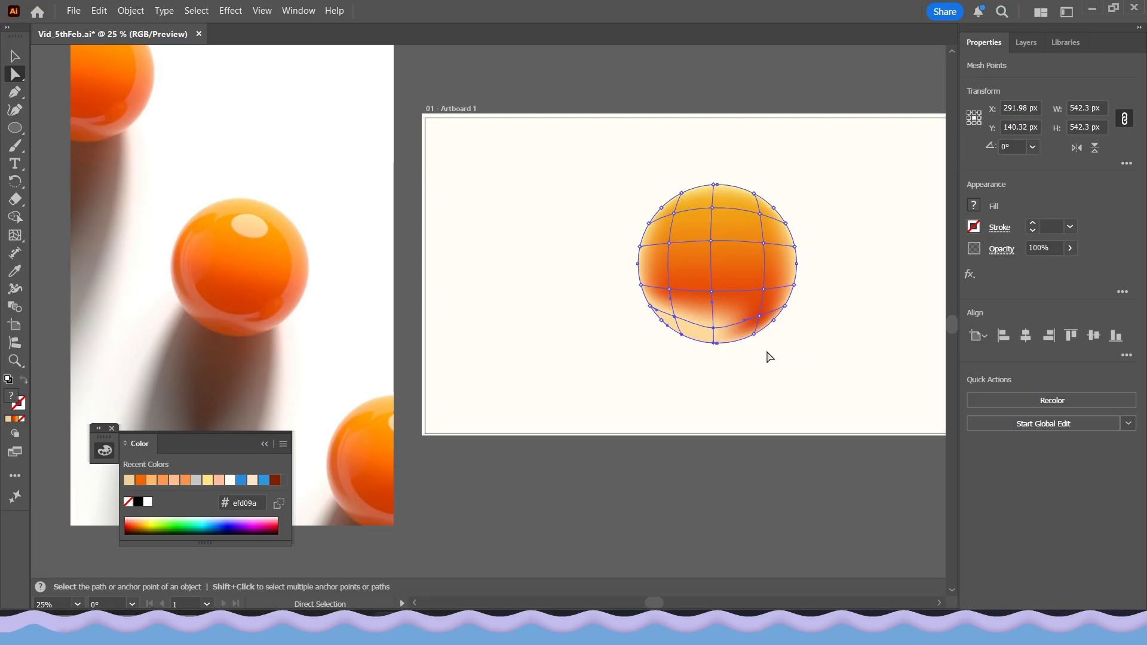
{"action": "left_click", "coordinate": [1001, 248]}
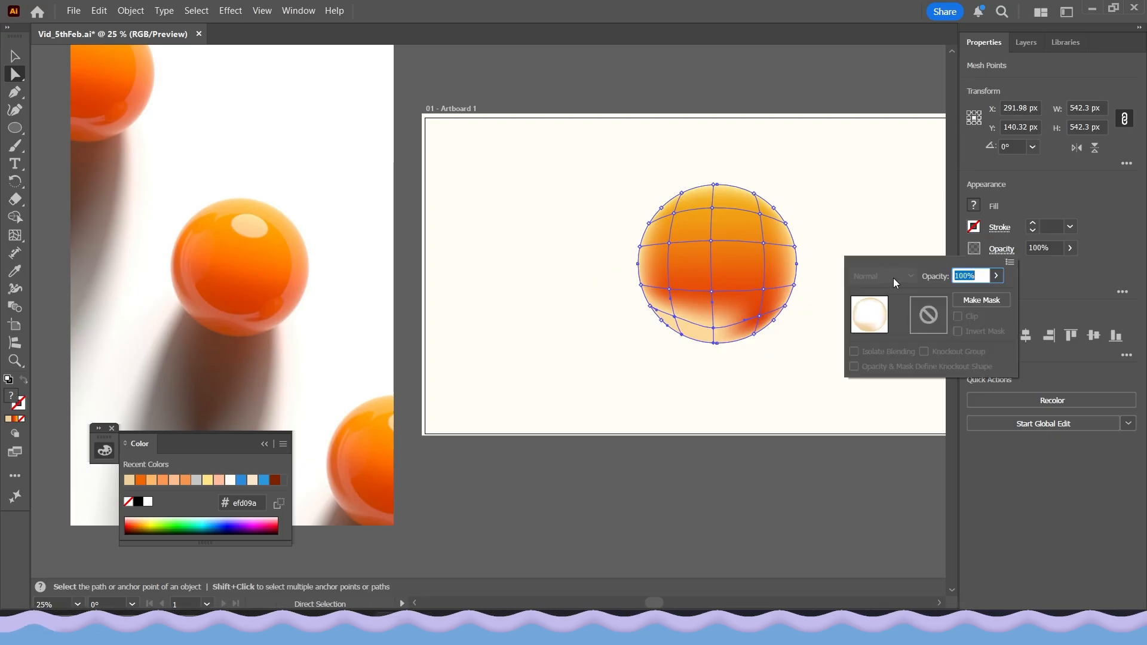
{"action": "left_click", "coordinate": [436, 255]}
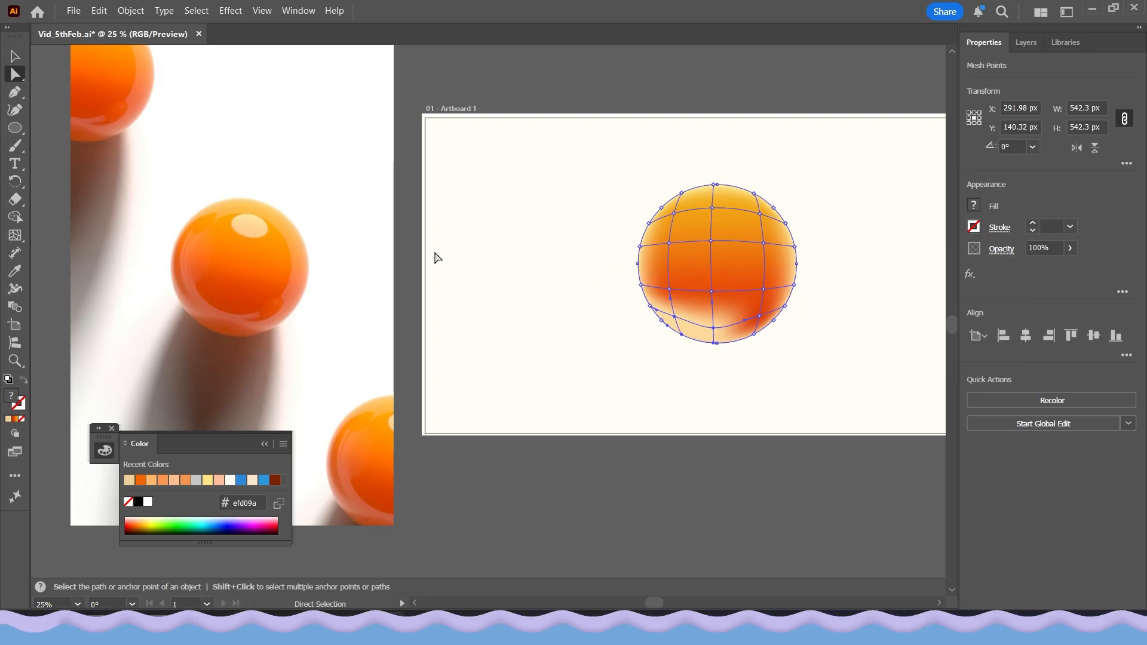
{"action": "left_click", "coordinate": [697, 292]}
{"action": "left_click", "coordinate": [1002, 249]}
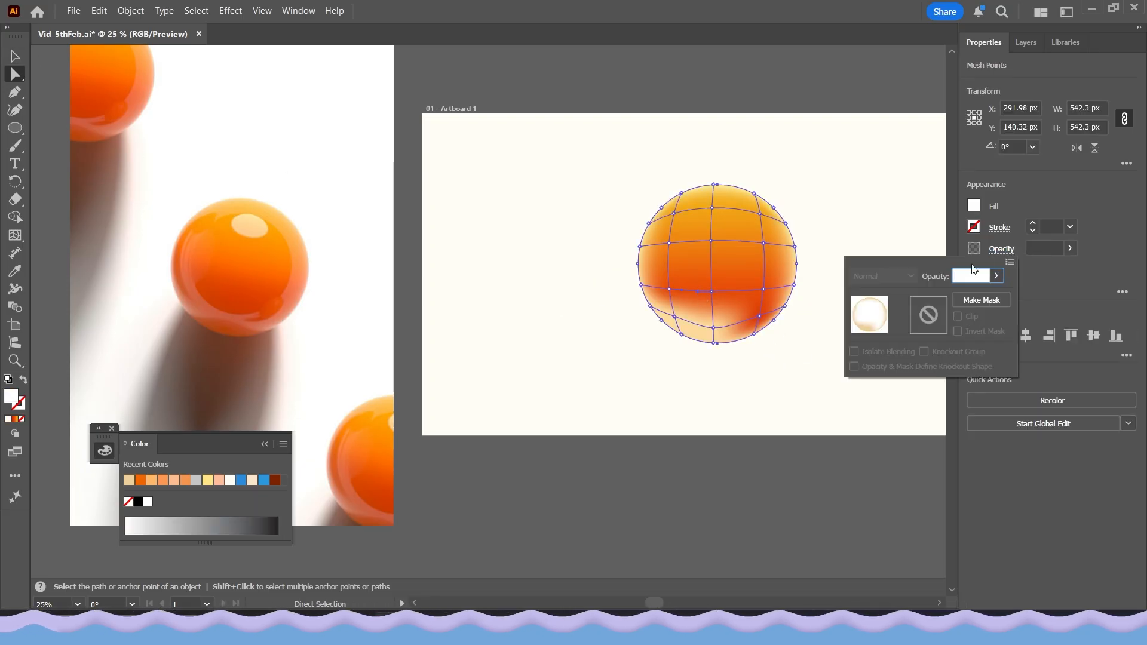
{"action": "left_click", "coordinate": [753, 392]}
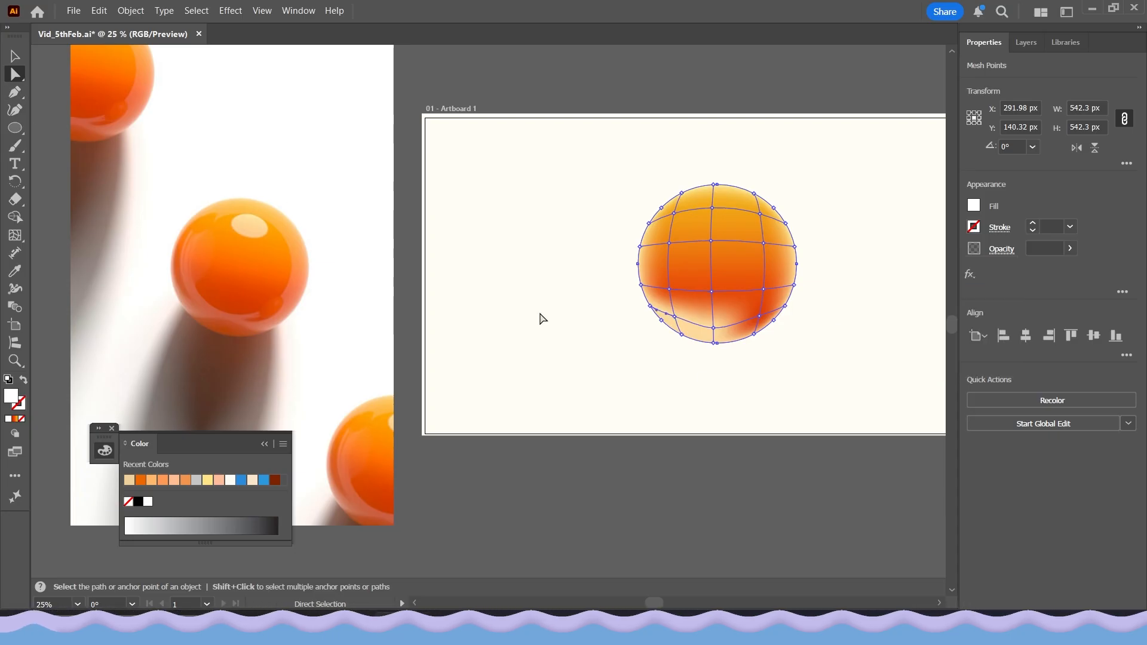
{"action": "left_click", "coordinate": [630, 362]}
- Set the opacity of the lower-left and lower-centre inner mesh points to 60%
{"action": "left_click", "coordinate": [672, 317]}
{"action": "left_click", "coordinate": [674, 317]}
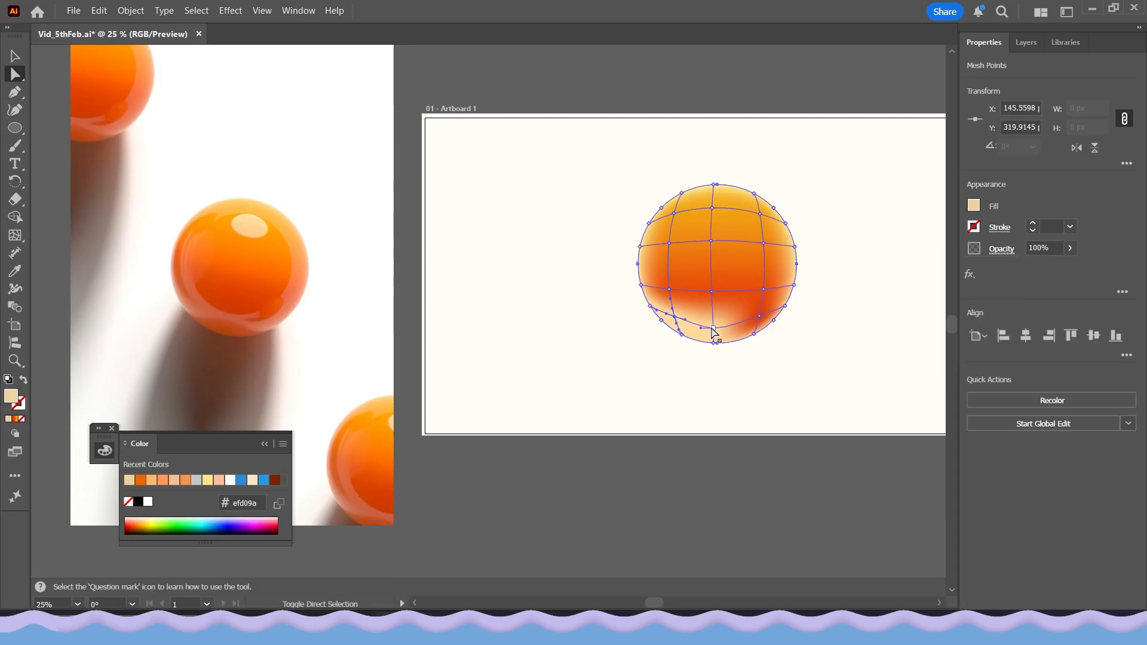
{"action": "left_click", "coordinate": [712, 327], "text": "shift"}
{"action": "left_click", "coordinate": [1038, 249]}
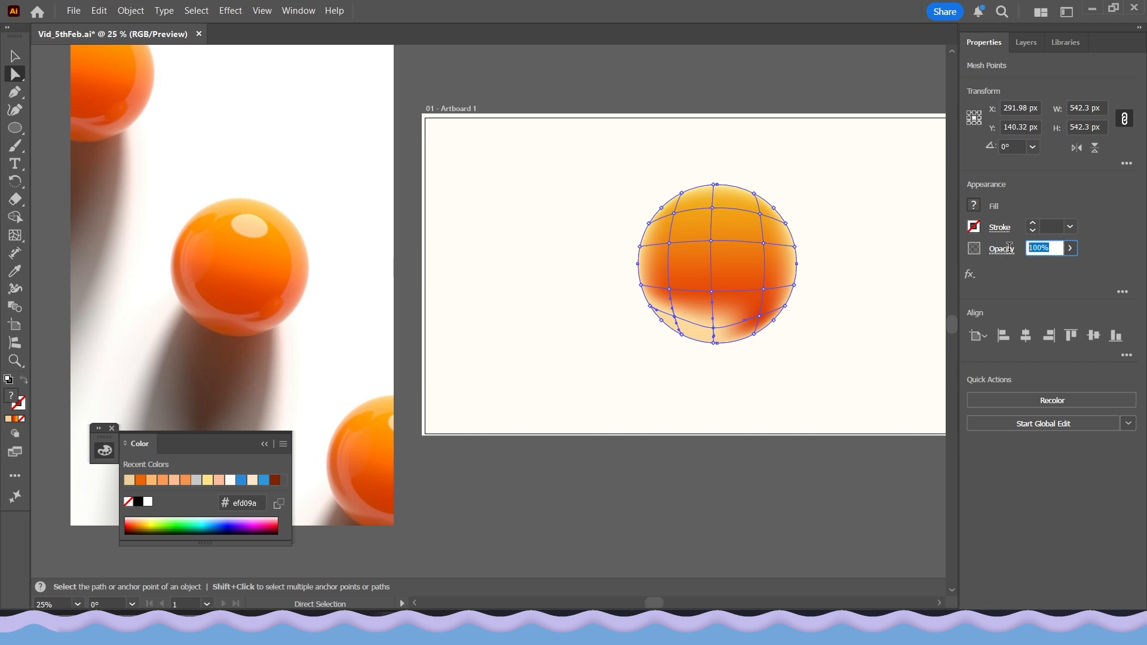
{"action": "type", "text": "0"}
{"action": "key", "text": "Return"}
- Add a horizontal mesh line just above the lower-centre mesh point and set its left and right inner points to 0% opacity
{"action": "key", "text": "u"}
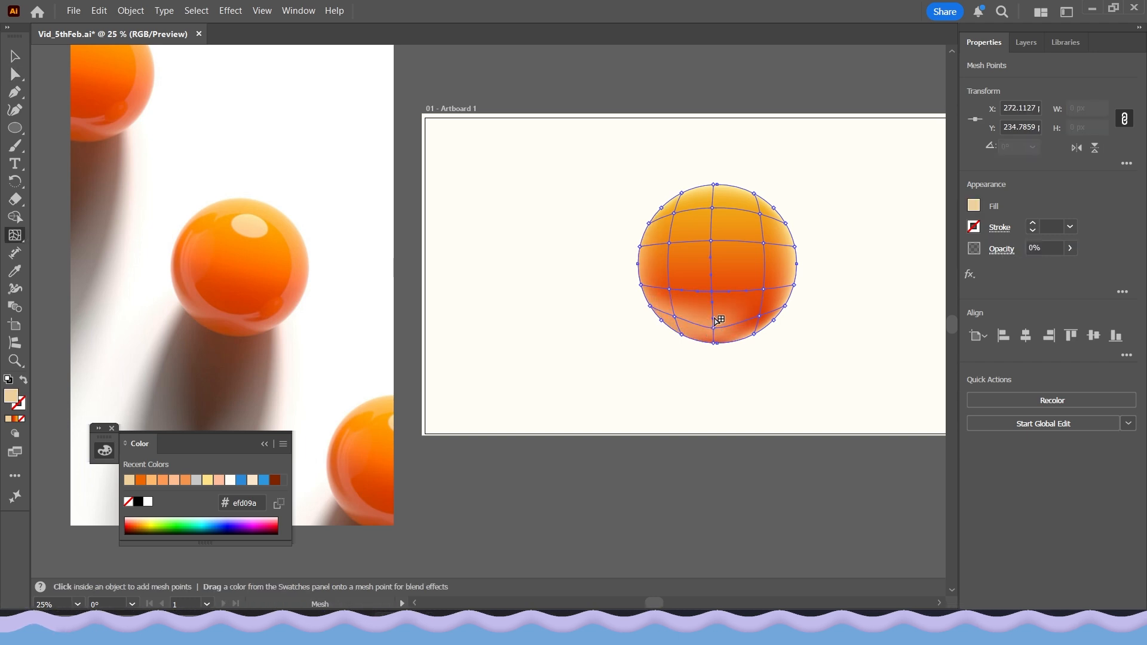
{"action": "left_click", "coordinate": [715, 313]}
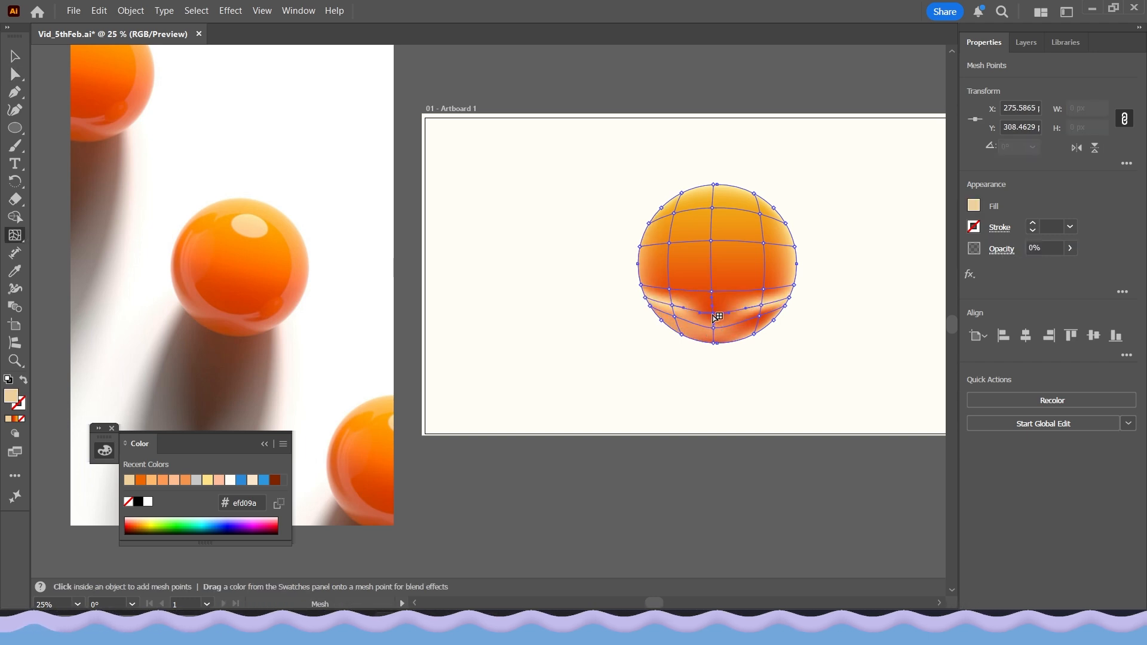
{"action": "left_click", "coordinate": [15, 74]}
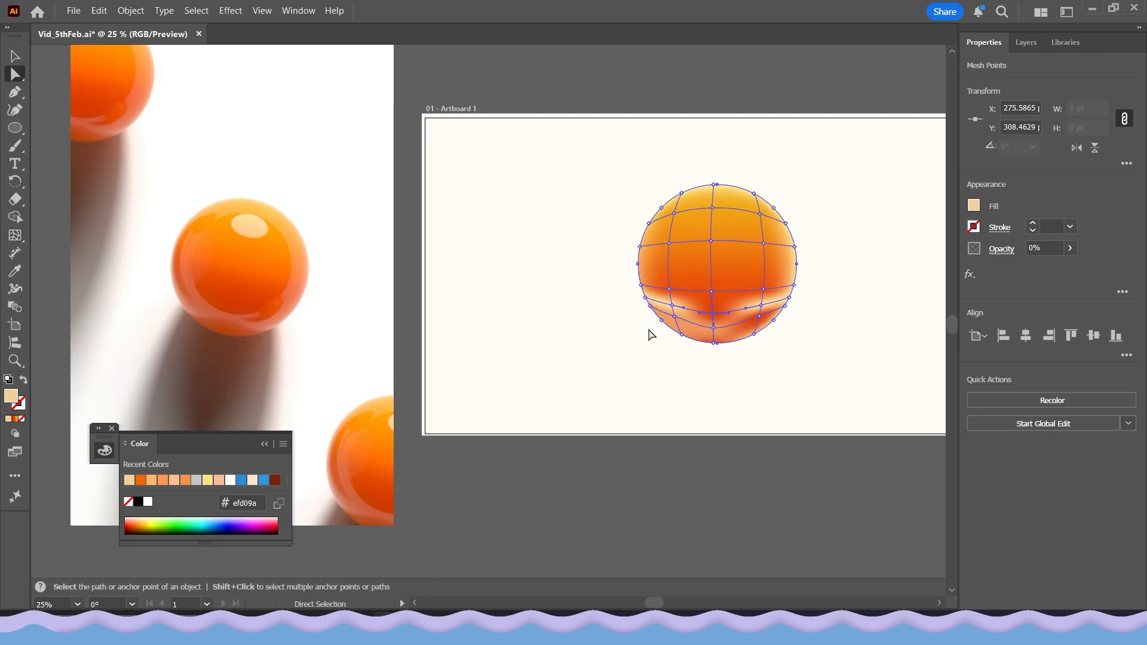
{"action": "left_click", "coordinate": [761, 306], "text": "shift"}
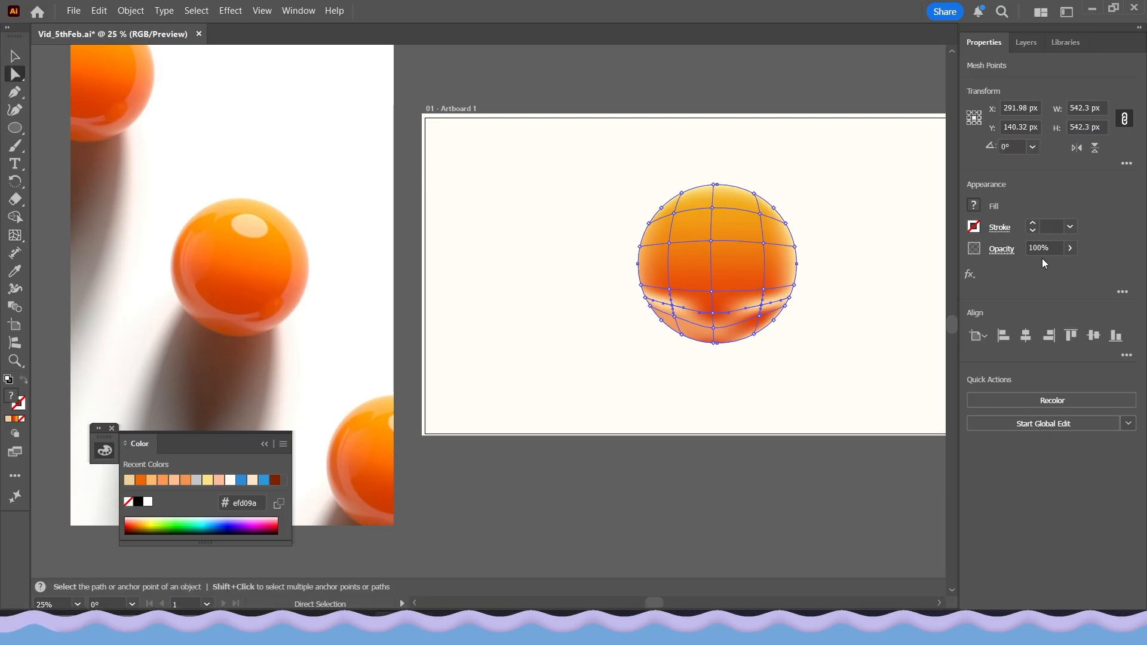
{"action": "left_click", "coordinate": [1068, 249]}
{"action": "left_click_drag", "start_coordinate": [1068, 267], "coordinate": [949, 274]}
{"action": "left_click", "coordinate": [782, 352]}
- Set the opacity of the two left inner mesh points above the bottom highlight to 60%
{"action": "left_click_drag", "start_coordinate": [595, 317], "coordinate": [603, 339]}
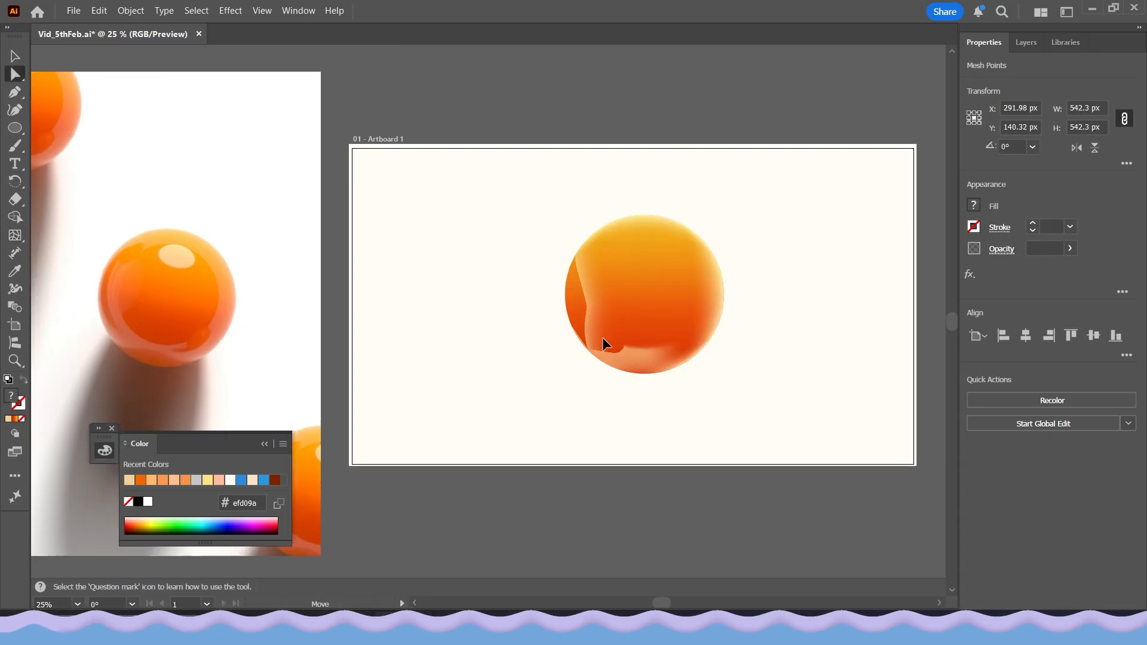
{"action": "key", "text": "ctrl+z"}
{"action": "left_click", "coordinate": [596, 319]}
{"action": "left_click", "coordinate": [599, 337], "text": "shift"}
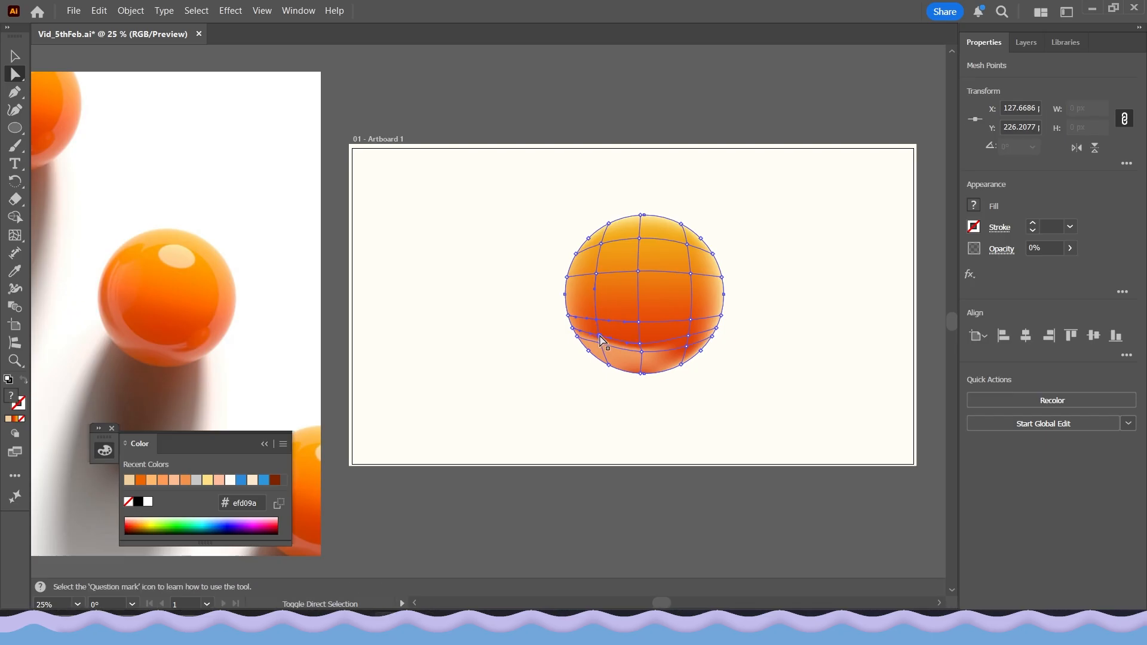
{"action": "left_click_drag", "start_coordinate": [1045, 248], "coordinate": [1000, 252]}
{"action": "type", "text": "60"}
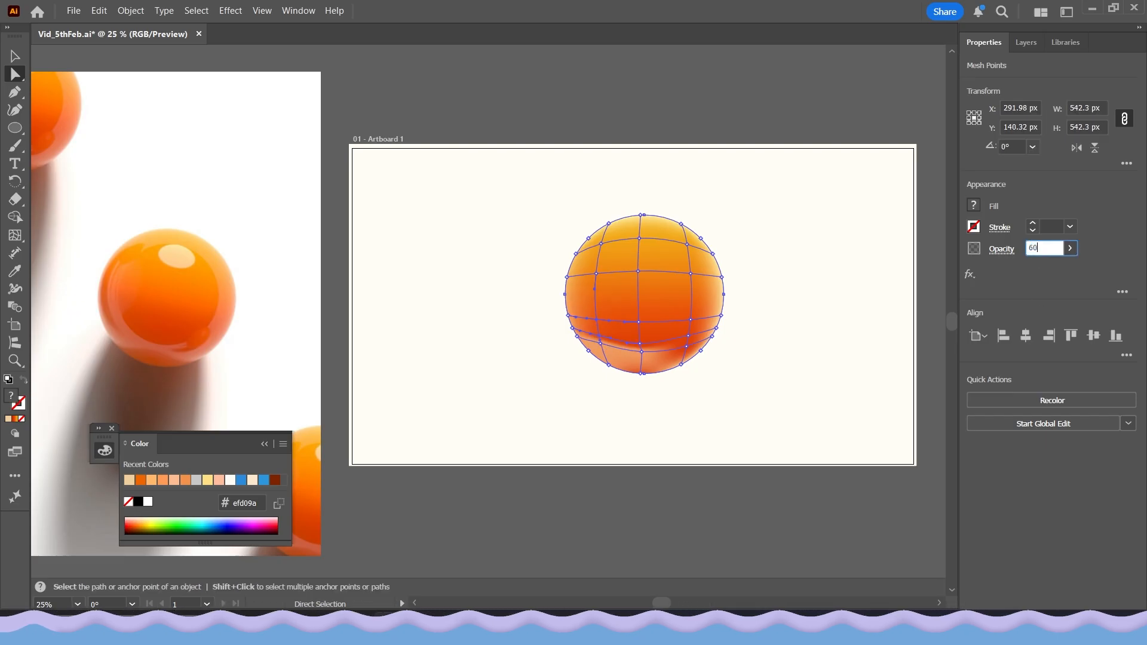
{"action": "key", "text": "Return"}
{"action": "left_click", "coordinate": [721, 436]}
- Nudge the lower-left inner mesh points left towards the marble's edge
{"action": "left_click", "coordinate": [616, 354]}
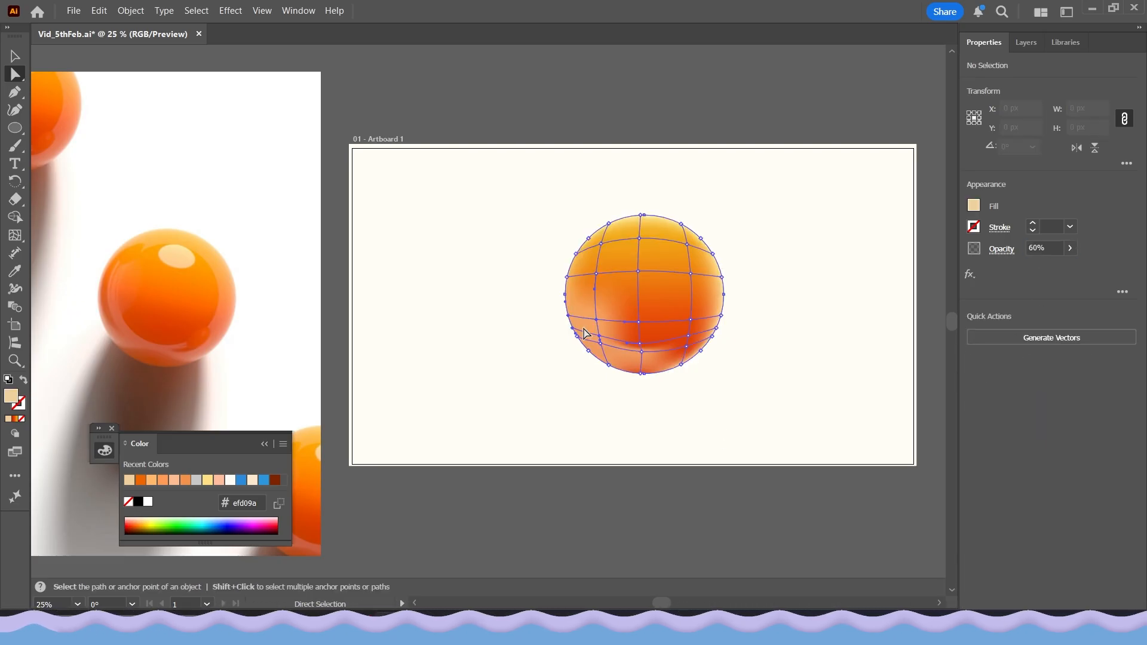
{"action": "left_click", "coordinate": [599, 336], "text": "shift"}
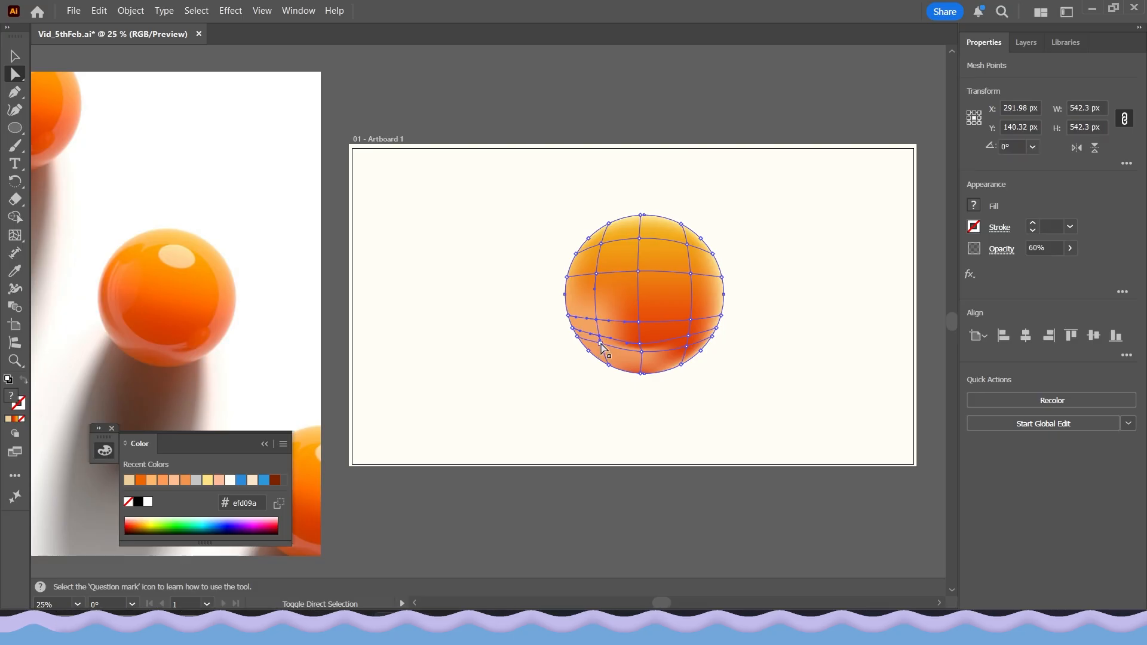
{"action": "key", "text": "Left"}
{"action": "key", "text": "Left"}
{"action": "key", "text": "Left"}
{"action": "key", "text": "Left"}
{"action": "key", "text": "Left"}
{"action": "key", "text": "Left"}
{"action": "key", "text": "Left"}
{"action": "key", "text": "Left"}
{"action": "key", "text": "Left"}
{"action": "key", "text": "Left"}
{"action": "key", "text": "Left"}
{"action": "key", "text": "Left"}
{"action": "key", "text": "Left"}
{"action": "key", "text": "Left"}
{"action": "key", "text": "Left"}
{"action": "key", "text": "Left"}
{"action": "key", "text": "Left"}
{"action": "key", "text": "Left"}
{"action": "key", "text": "Left"}
{"action": "key", "text": "Left"}
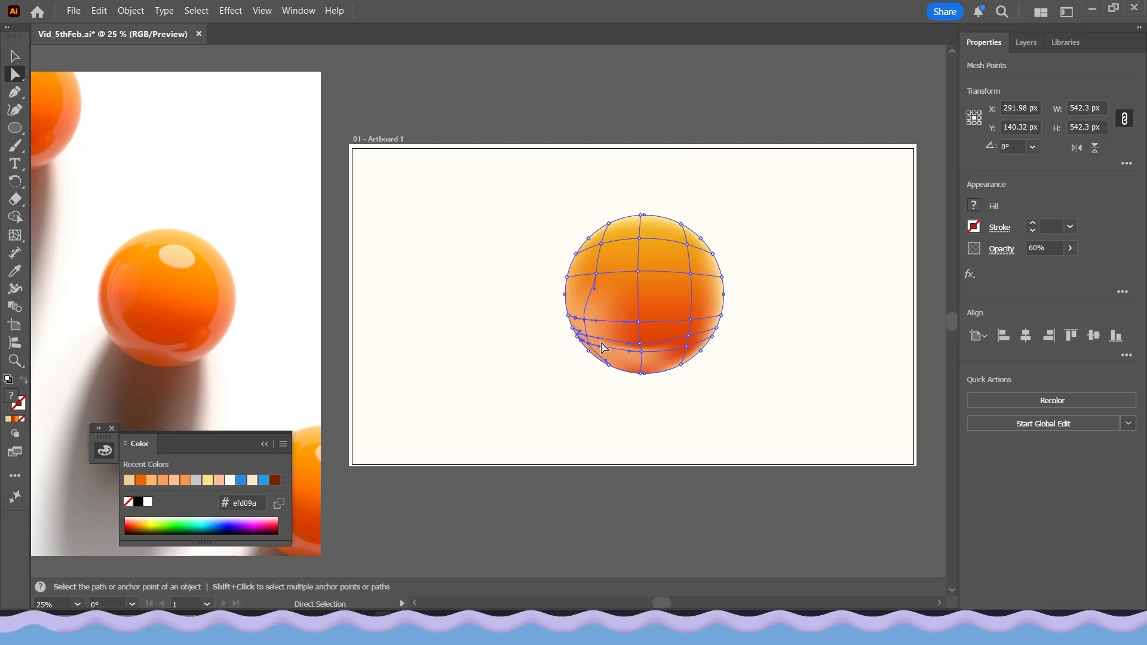
- Nudge the upper-left inner mesh points left so their mesh line follows the marble's edge
{"action": "left_click", "coordinate": [599, 246], "text": "shift"}
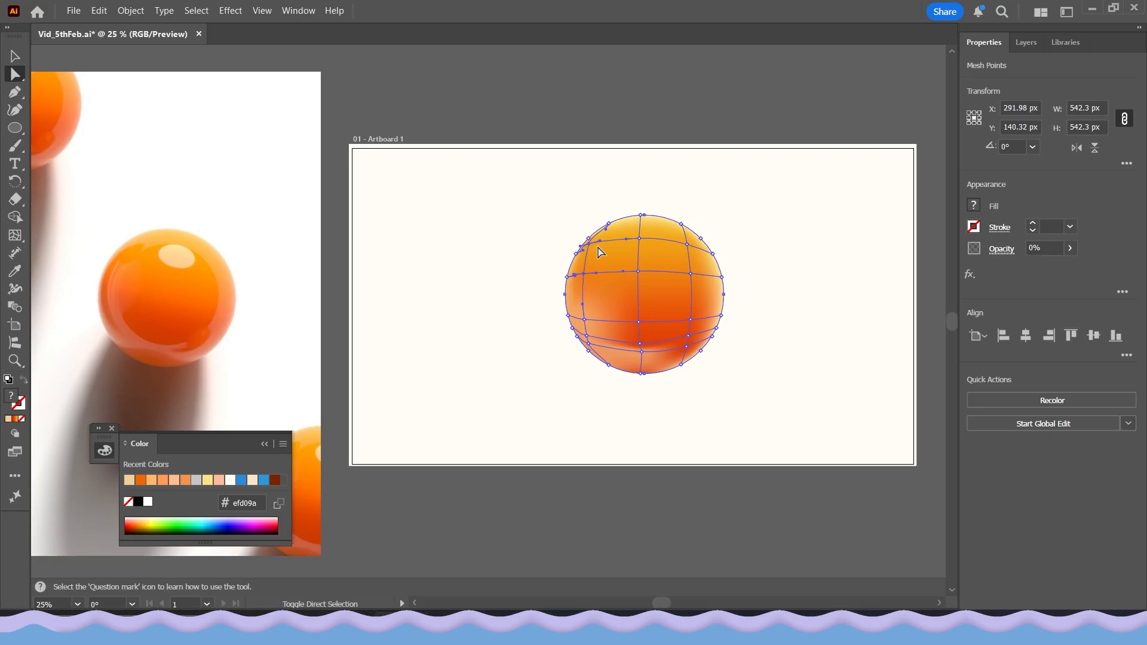
{"action": "key", "text": "Left"}
{"action": "key", "text": "Left"}
{"action": "key", "text": "Left"}
{"action": "key", "text": "Left"}
{"action": "key", "text": "Left"}
{"action": "key", "text": "Left"}
{"action": "key", "text": "Left"}
- Add a vertical mesh line inside the marble's left side and set the opacity of its upper points to 0%
{"action": "key", "text": "u"}
{"action": "left_click", "coordinate": [601, 321]}
{"action": "left_click", "coordinate": [15, 74]}
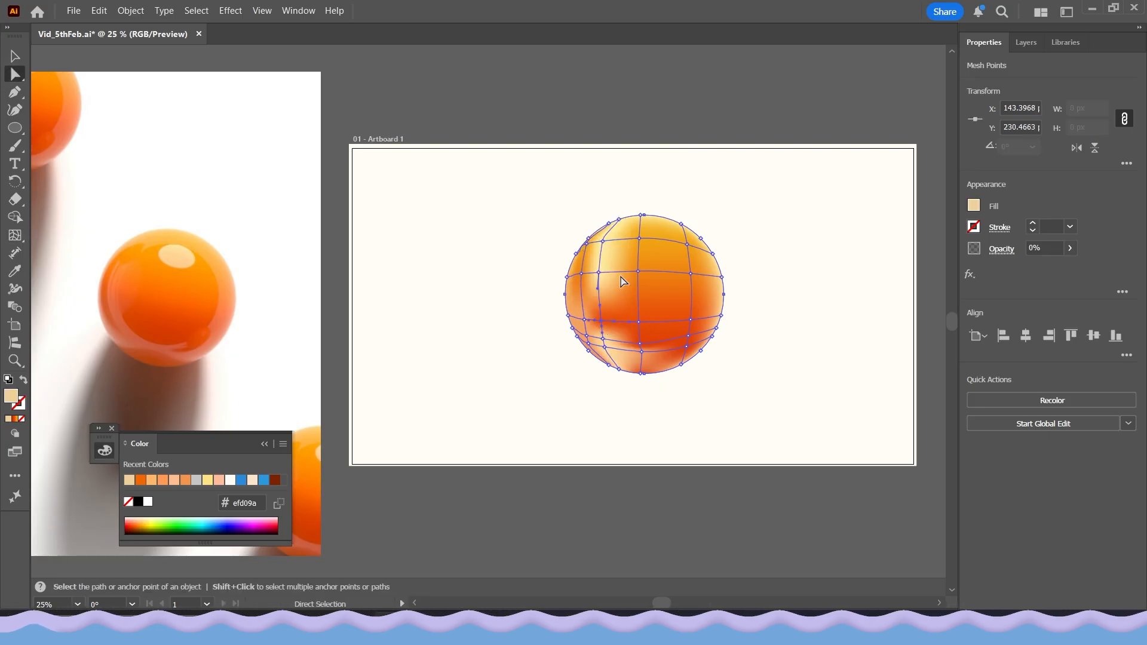
{"action": "left_click", "coordinate": [599, 272]}
{"action": "left_click", "coordinate": [602, 241], "text": "shift"}
{"action": "left_click", "coordinate": [619, 220], "text": "shift"}
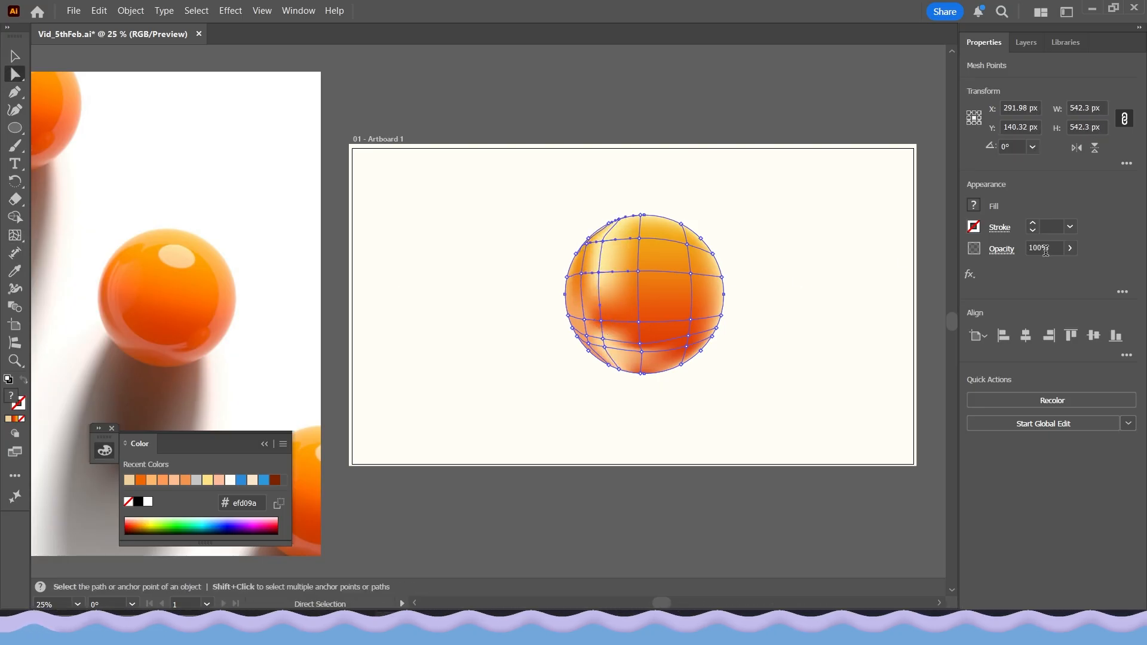
{"action": "left_click", "coordinate": [994, 249]}
{"action": "type", "text": "0"}
{"action": "key", "text": "Return"}
{"action": "left_click", "coordinate": [795, 226]}
{"action": "left_click", "coordinate": [619, 219]}
{"action": "left_click", "coordinate": [1004, 250]}
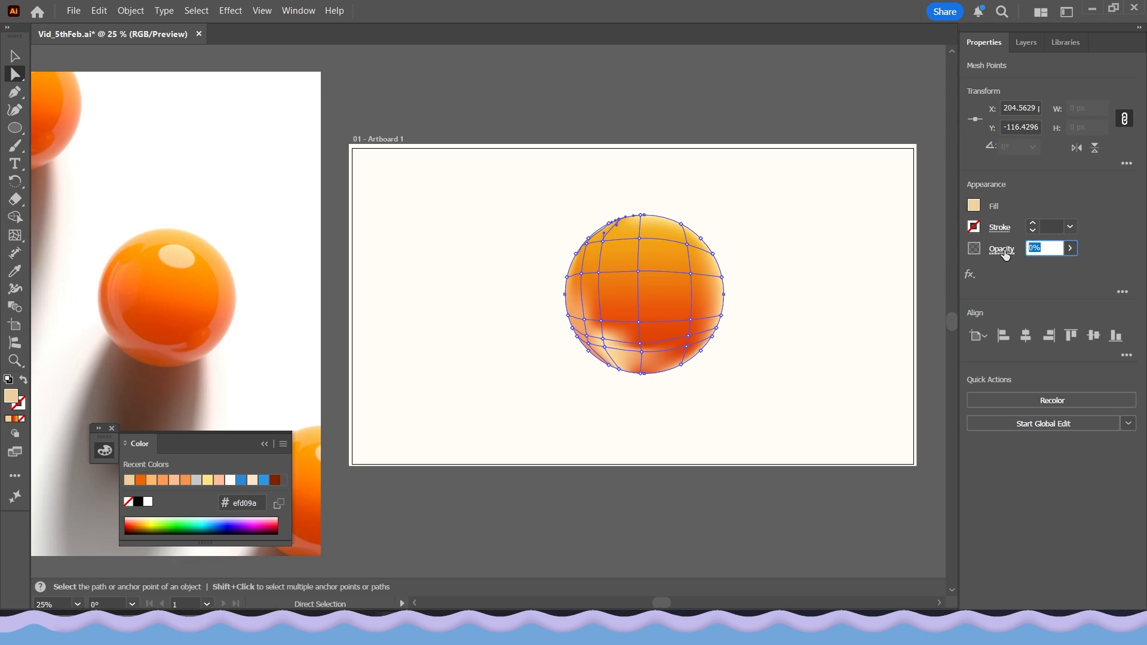
- Set the opacity of the new vertical mesh line's inner points above the bottom highlight to 0%
{"action": "left_click", "coordinate": [604, 346]}
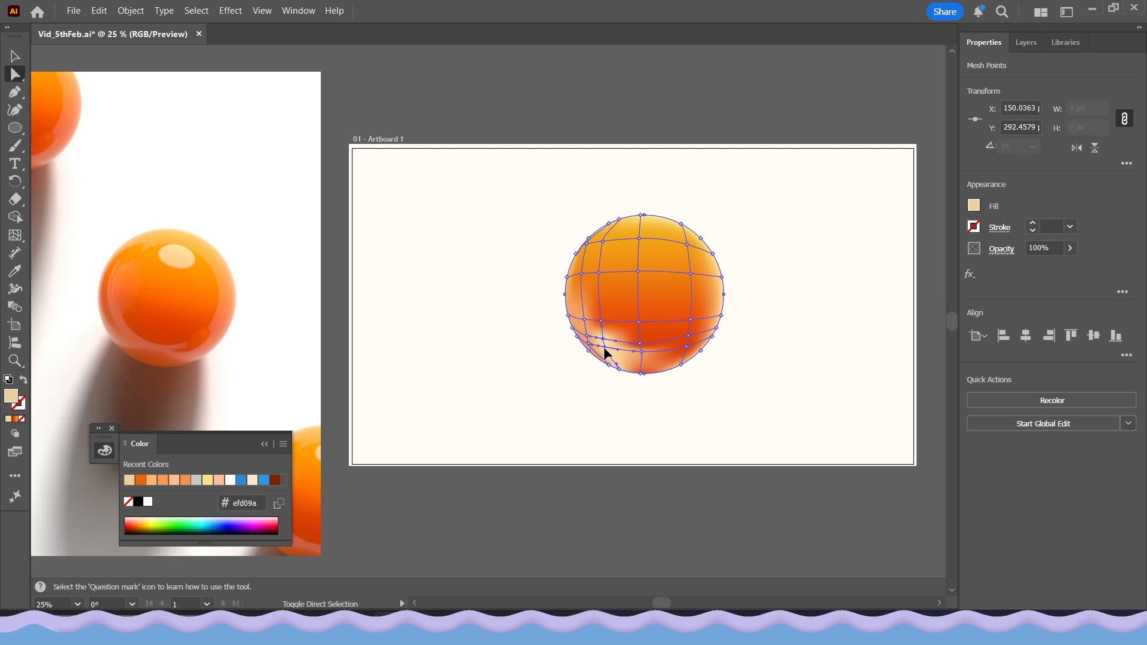
{"action": "left_click", "coordinate": [1070, 248]}
{"action": "left_click_drag", "start_coordinate": [1067, 266], "coordinate": [1011, 267]}
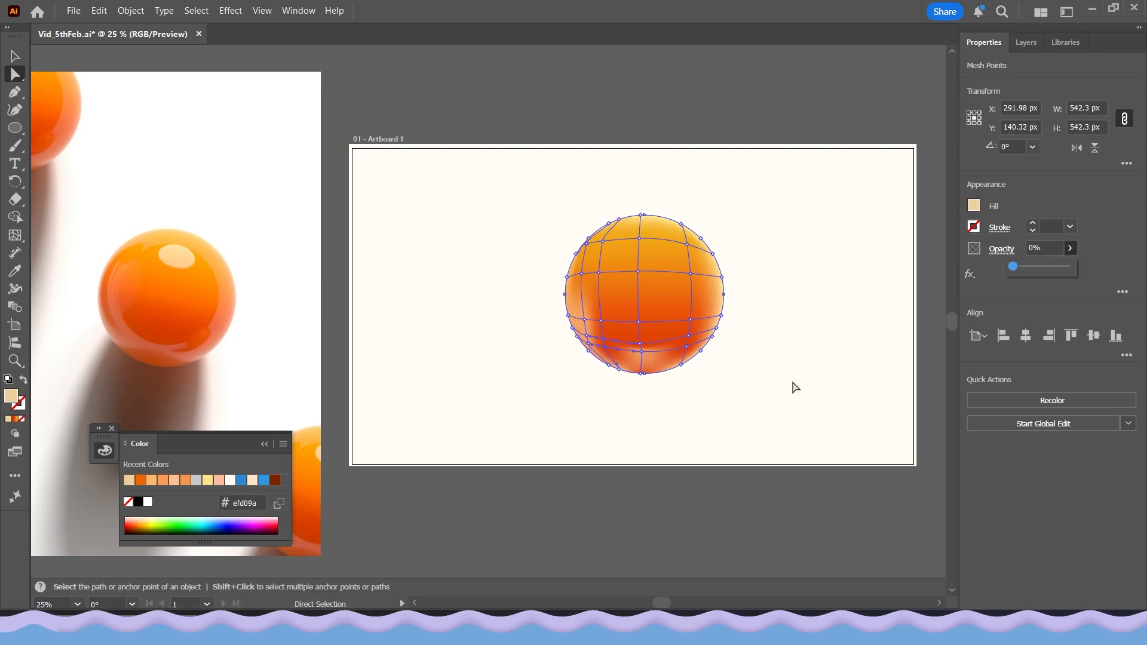
{"action": "left_click", "coordinate": [795, 387]}
- Set the opacity of the lowest inner point on the new vertical mesh line to 60%
{"action": "left_click", "coordinate": [604, 348]}
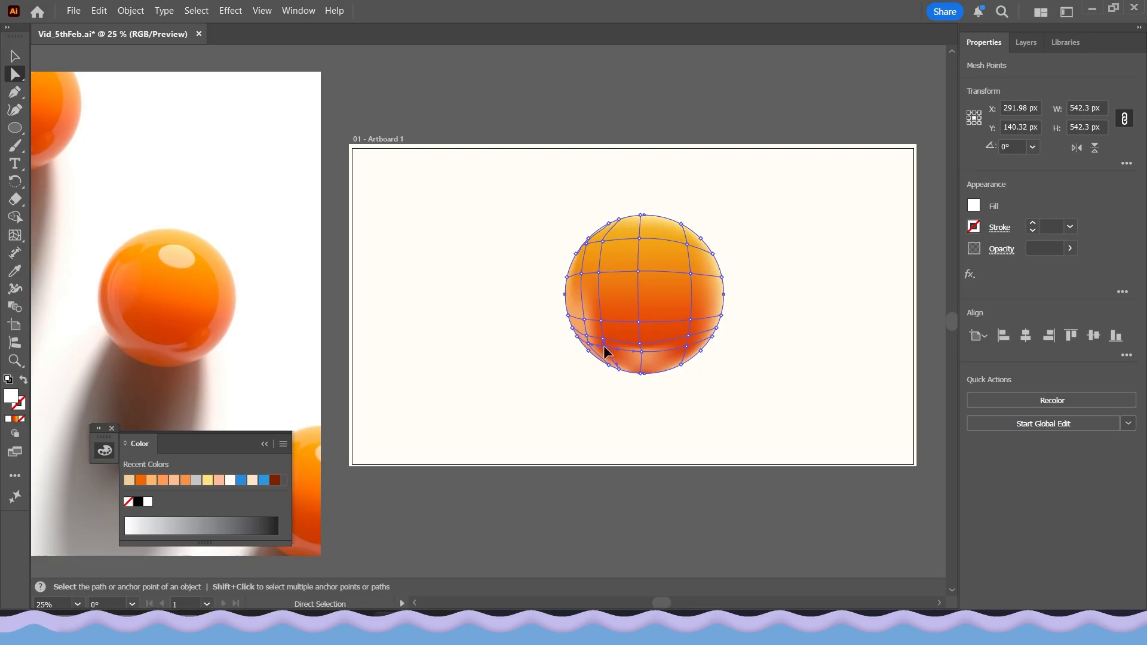
{"action": "type", "text": "60"}
{"action": "key", "text": "Return"}
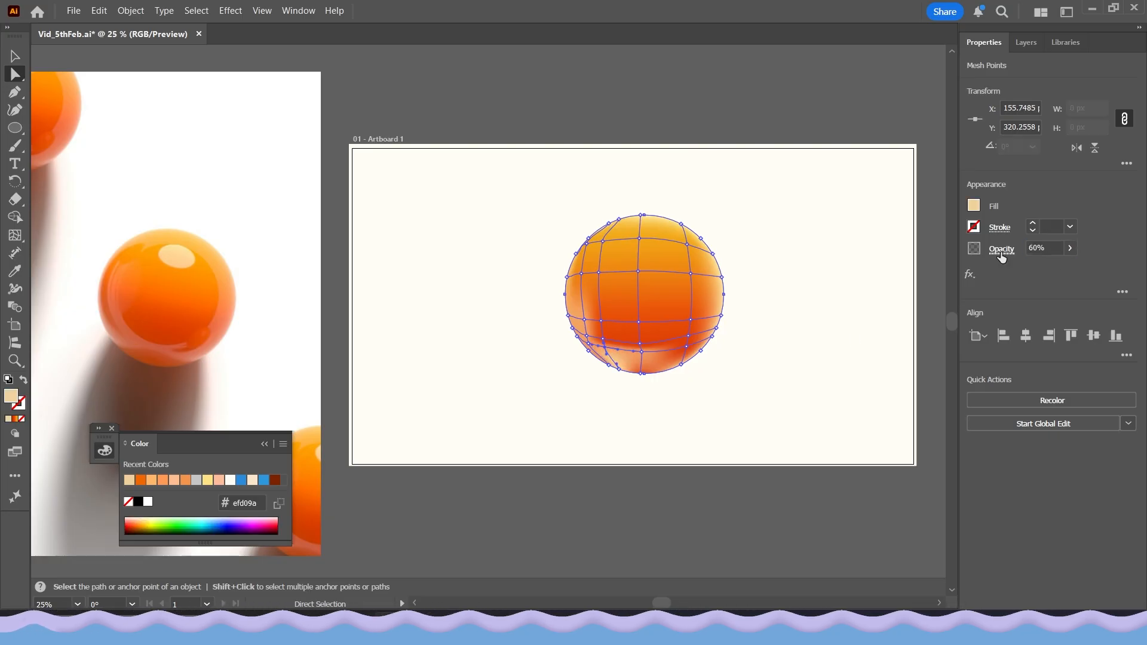
- Set the opacity of the new vertical mesh line's point on the marble's bottom edge to 0%
{"action": "scroll", "coordinate": [639, 312], "scroll_direction": "up", "scroll_amount": 1}
{"action": "left_click_drag", "start_coordinate": [593, 358], "coordinate": [641, 371]}
{"action": "left_click", "coordinate": [641, 392]}
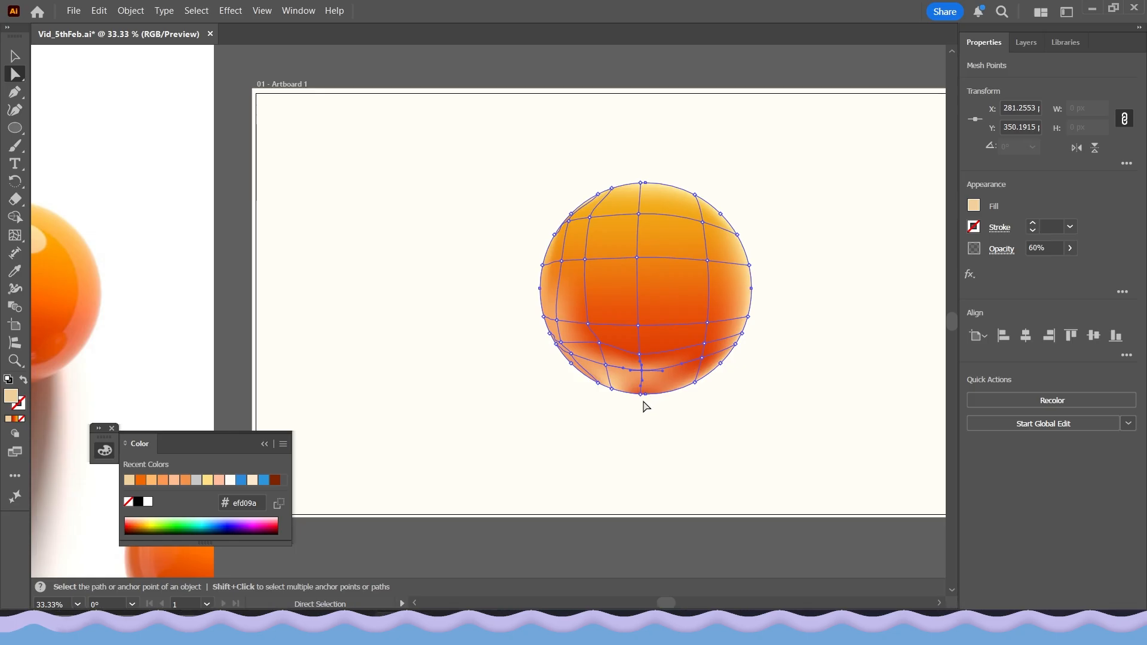
{"action": "left_click", "coordinate": [601, 384]}
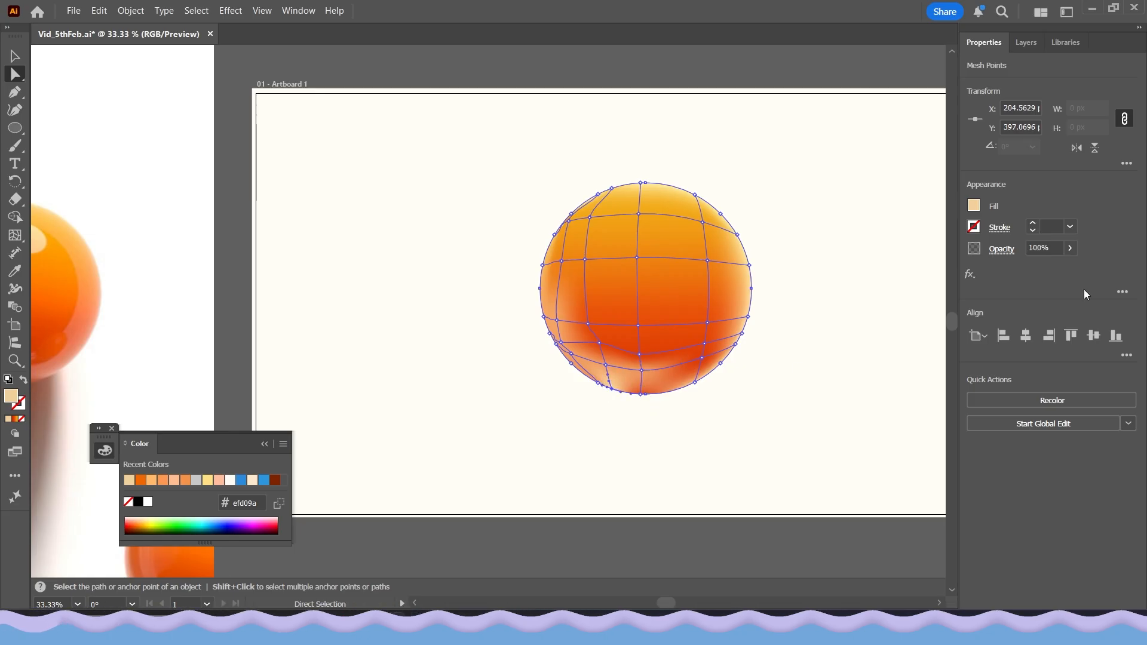
{"action": "left_click", "coordinate": [1057, 247]}
{"action": "type", "text": "0"}
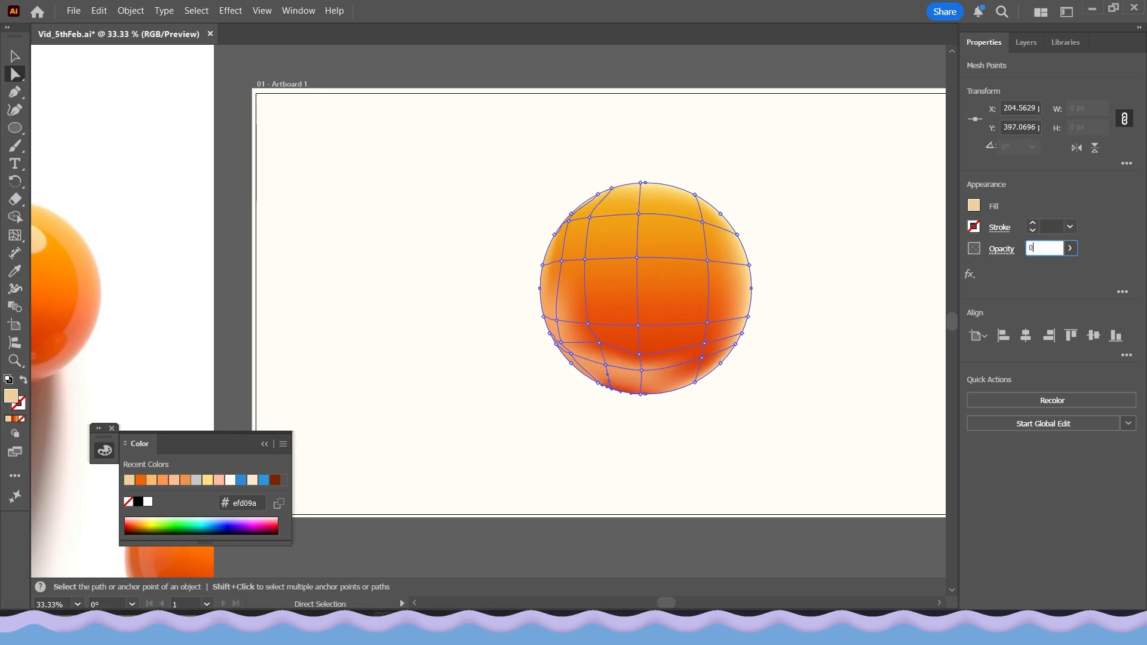
{"action": "key", "text": "Return"}
{"action": "left_click", "coordinate": [651, 463]}
- Draw an #efd09a highlight ellipse about 134 by 90 px near the marble's top, right of centre, rotated to 344.56°
{"action": "left_click", "coordinate": [595, 381]}
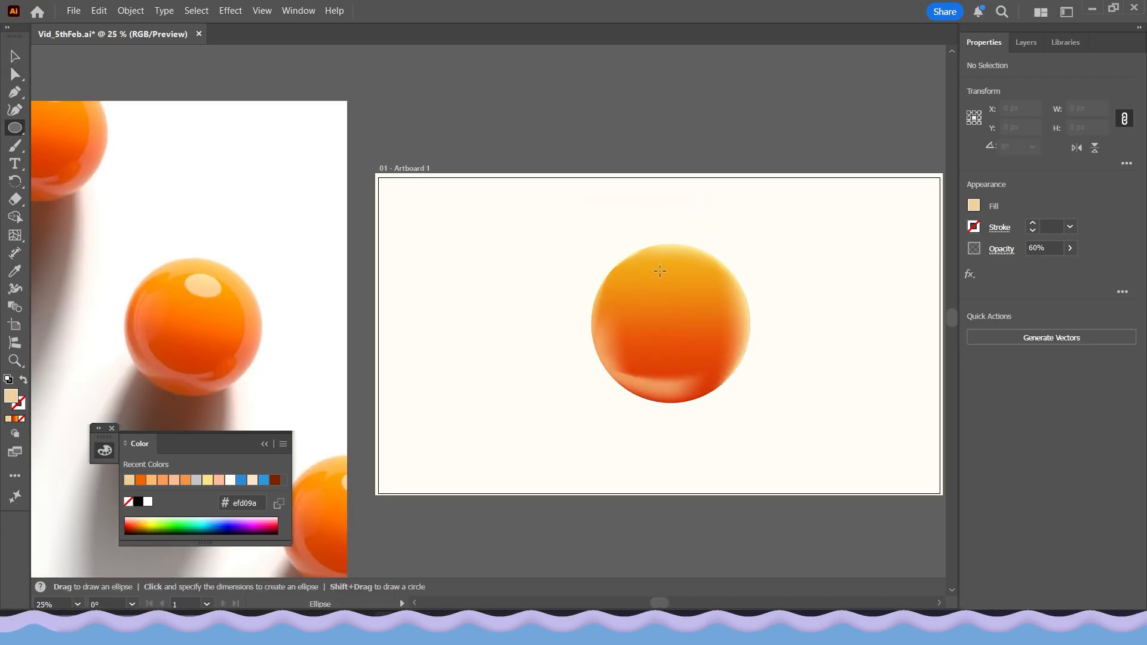
{"action": "mouse_move", "coordinate": [659, 271]}
{"action": "left_mouse_down"}
{"action": "mouse_move", "coordinate": [702, 294]}
{"action": "mouse_move", "coordinate": [716, 277]}
{"action": "mouse_move", "coordinate": [687, 274]}
{"action": "left_mouse_up"}
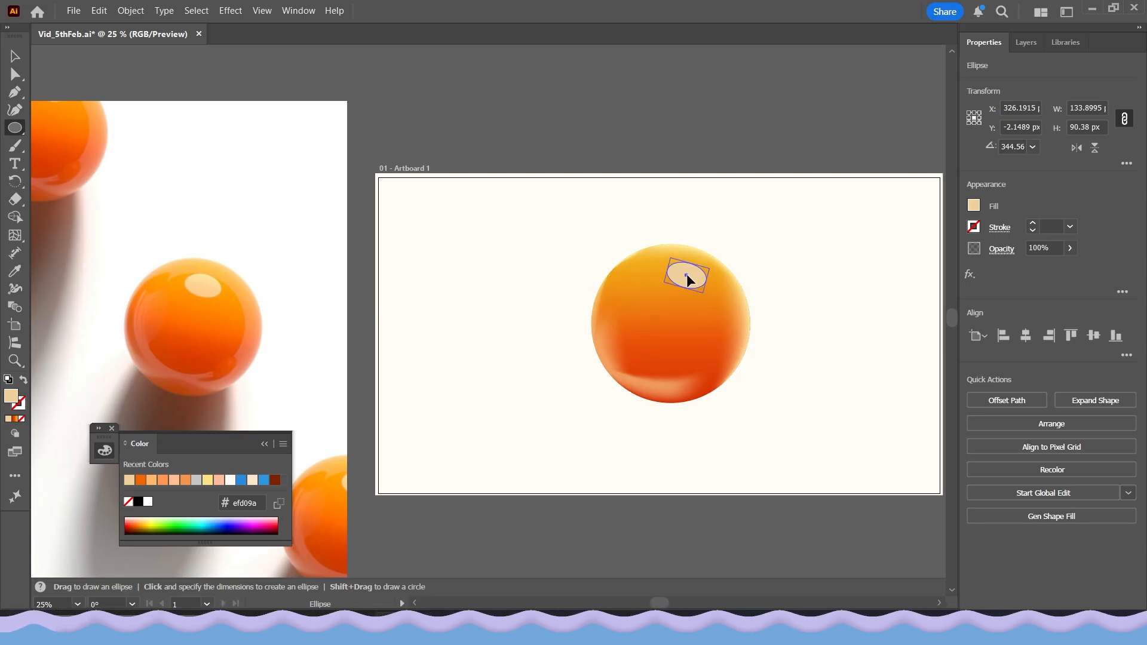
- Set the opacity of the two leftmost inner points on the marble's upper horizontal mesh line to 60%
{"action": "left_click", "coordinate": [13, 60]}
{"action": "left_click", "coordinate": [538, 311]}
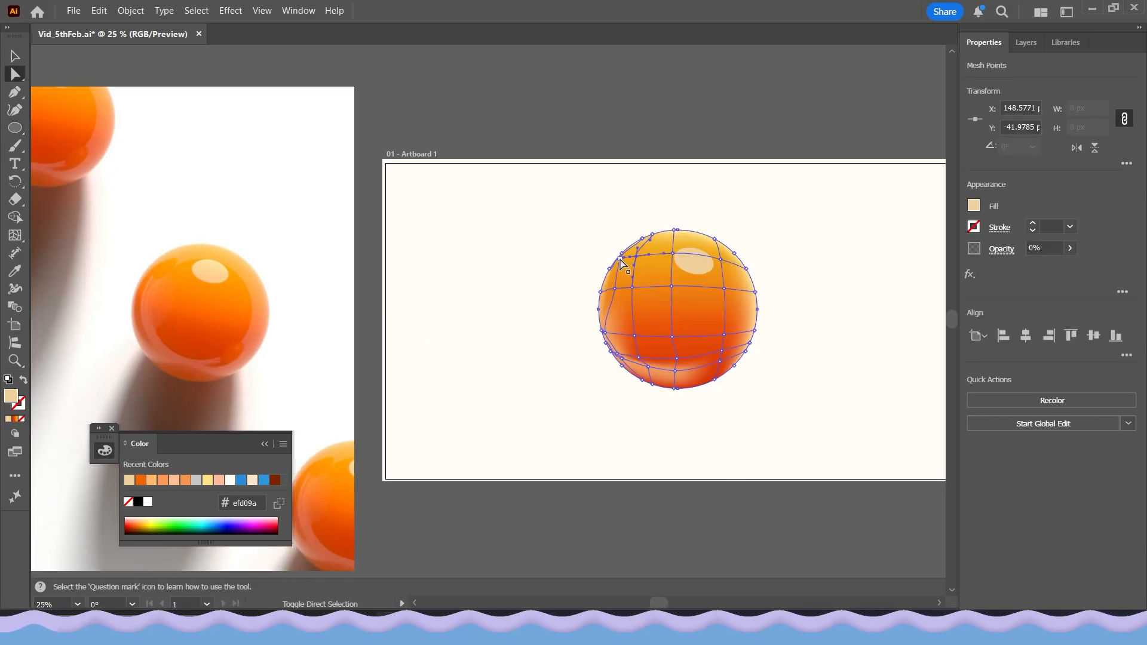
{"action": "key", "text": "ctrl+a"}
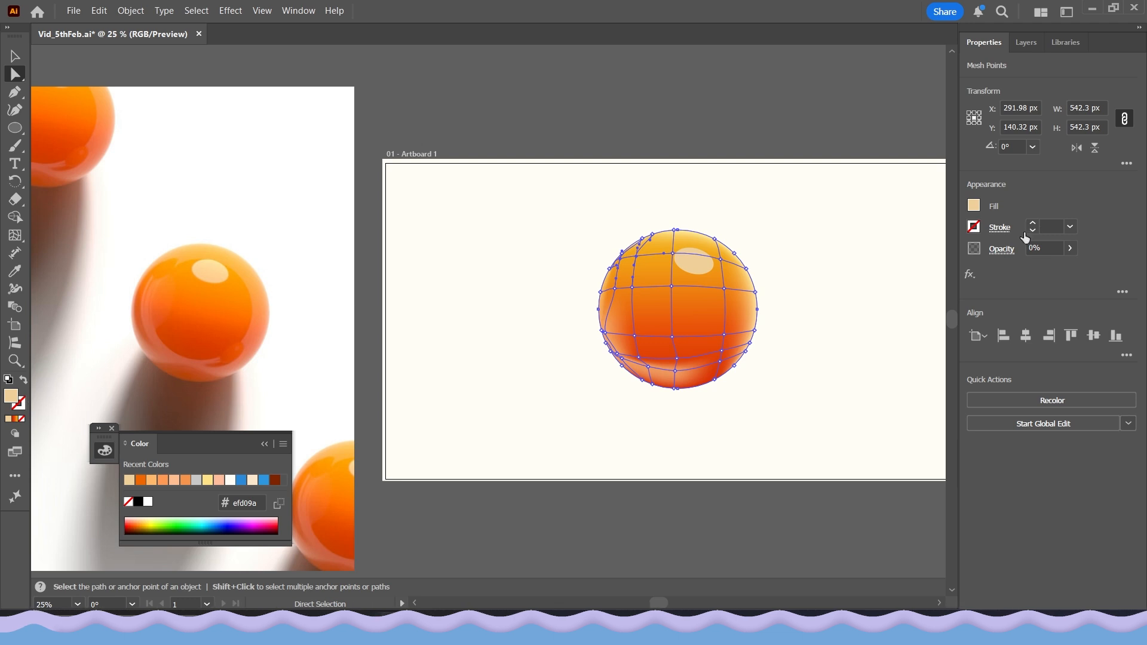
{"action": "left_click", "coordinate": [1051, 247]}
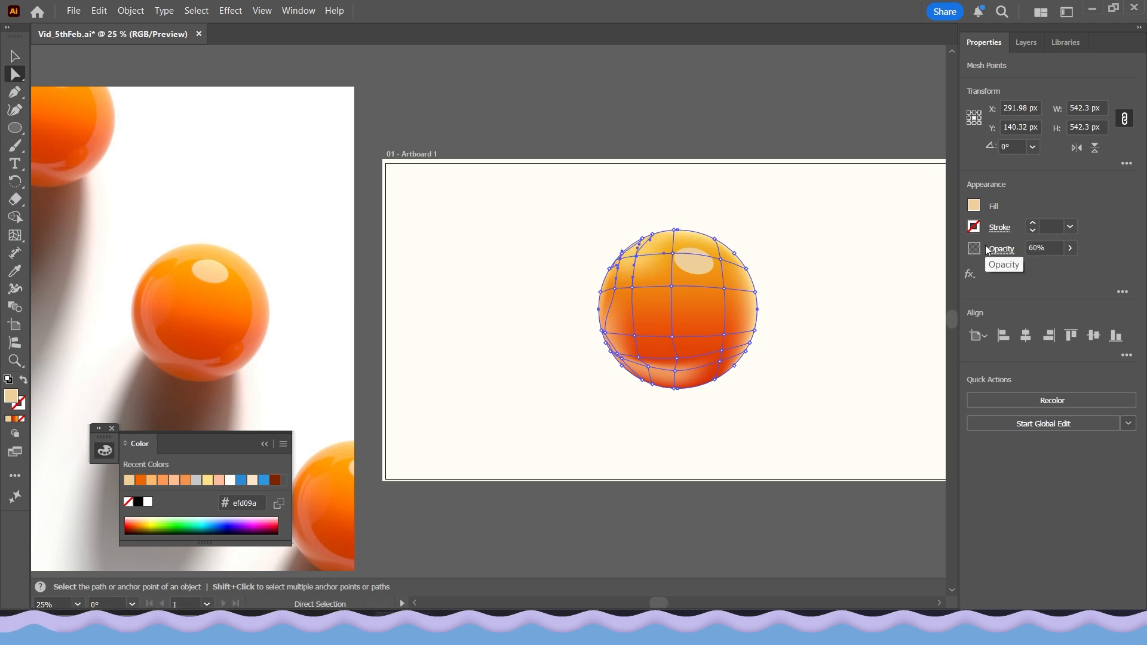
{"action": "left_click", "coordinate": [781, 238]}
- Set the opacity of the centre and right inner points on the upper horizontal mesh line to 60%
{"action": "left_click", "coordinate": [672, 254]}
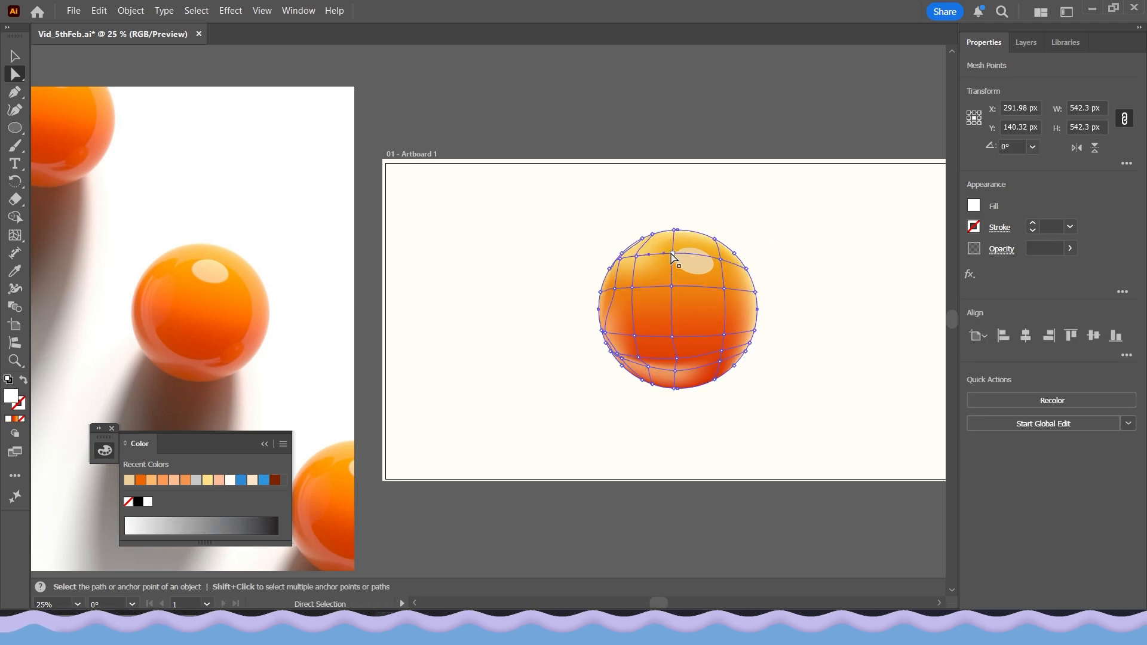
{"action": "left_click", "coordinate": [672, 254]}
{"action": "left_click", "coordinate": [1038, 253]}
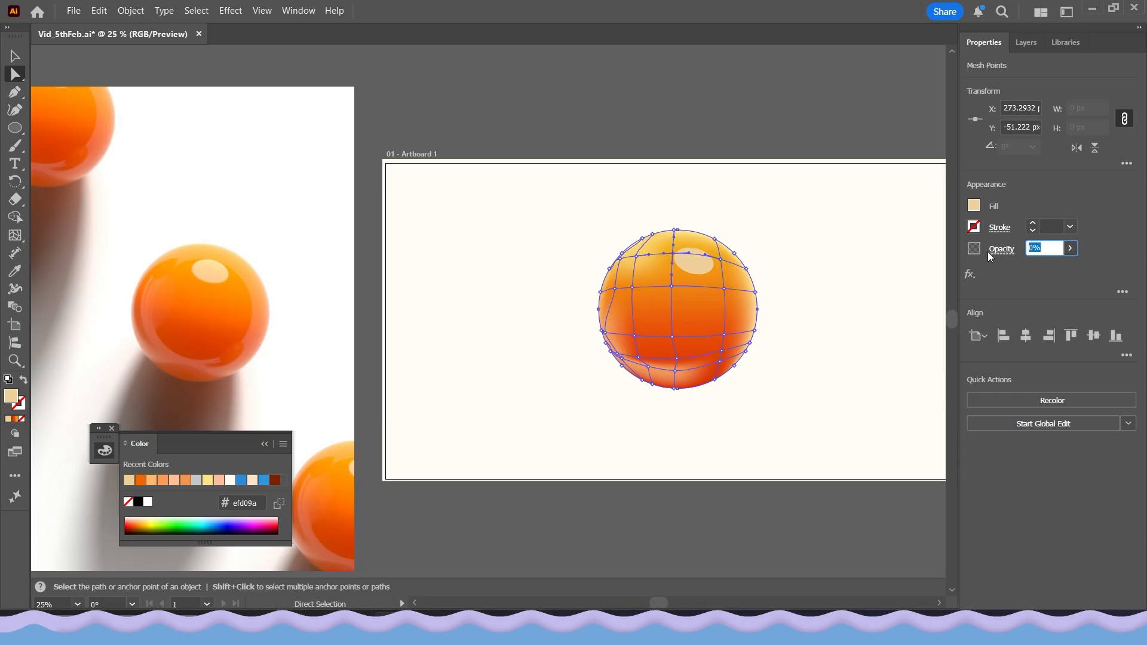
{"action": "type", "text": "60"}
{"action": "key", "text": "Return"}
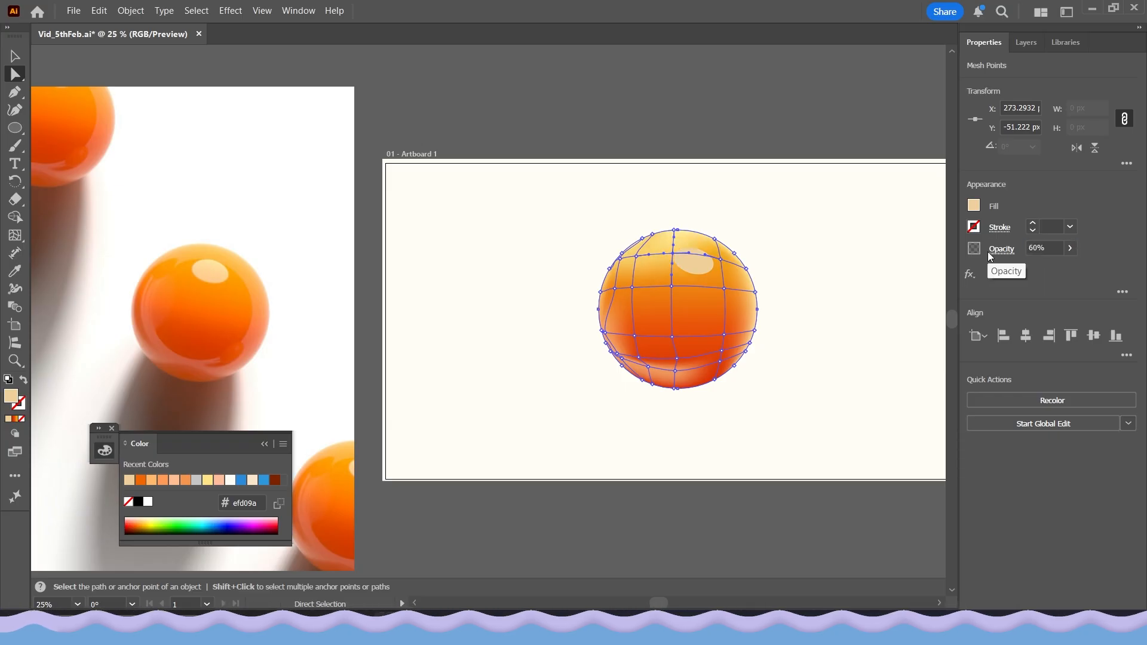
{"action": "left_click", "coordinate": [706, 255]}
{"action": "left_click", "coordinate": [1042, 249]}
{"action": "type", "text": "60"}
{"action": "key", "text": "Return"}
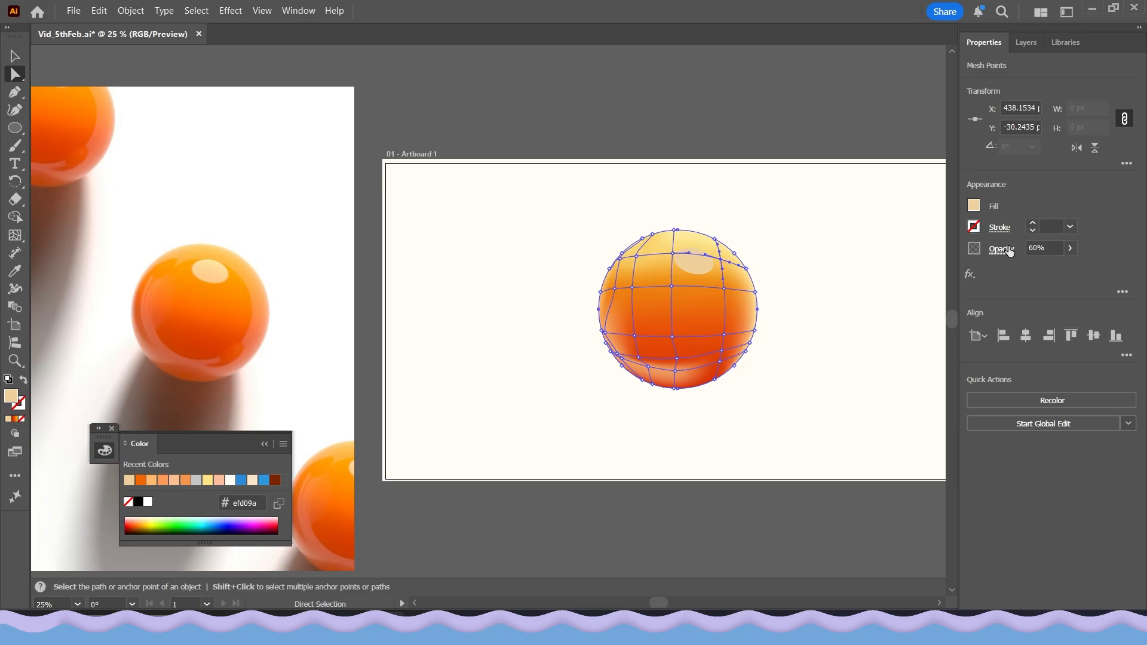
{"action": "left_click", "coordinate": [829, 277]}
- Set the opacity of the lowest inner point on the right vertical mesh line to 60%
{"action": "left_click", "coordinate": [720, 369]}
{"action": "left_click", "coordinate": [1056, 250]}
{"action": "type", "text": "60"}
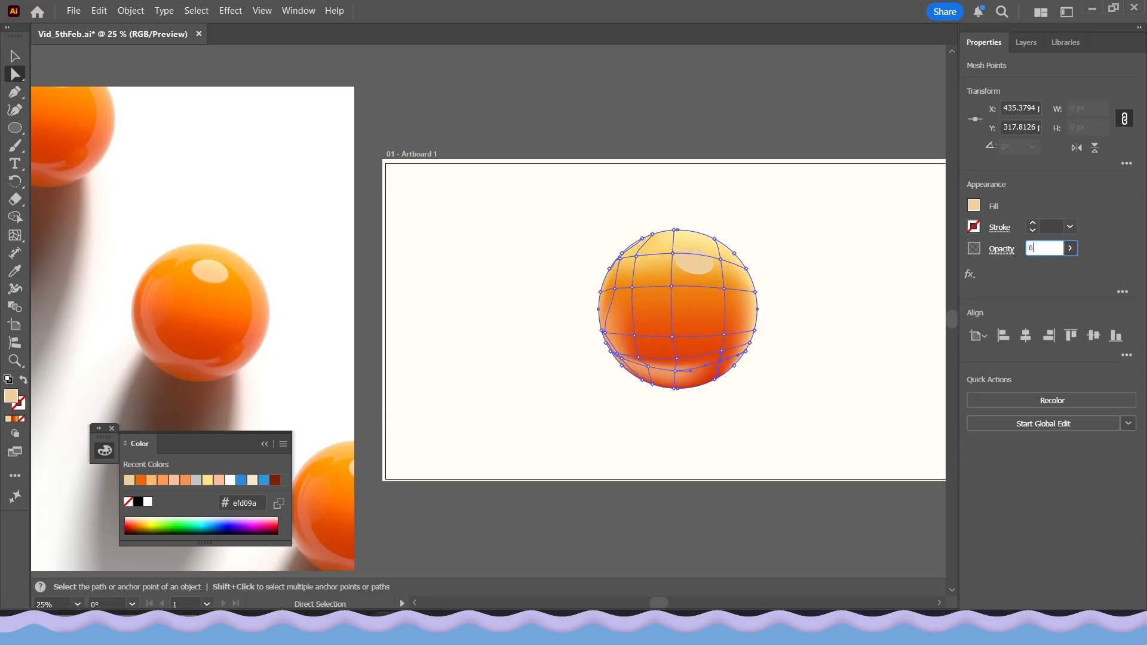
{"action": "key", "text": "Return"}
{"action": "left_click", "coordinate": [889, 332]}
- Move the upper horizontal mesh line's centre, left and right inner points closer to the marble's top edge
{"action": "scroll", "coordinate": [640, 388], "scroll_direction": "up", "scroll_amount": 1}
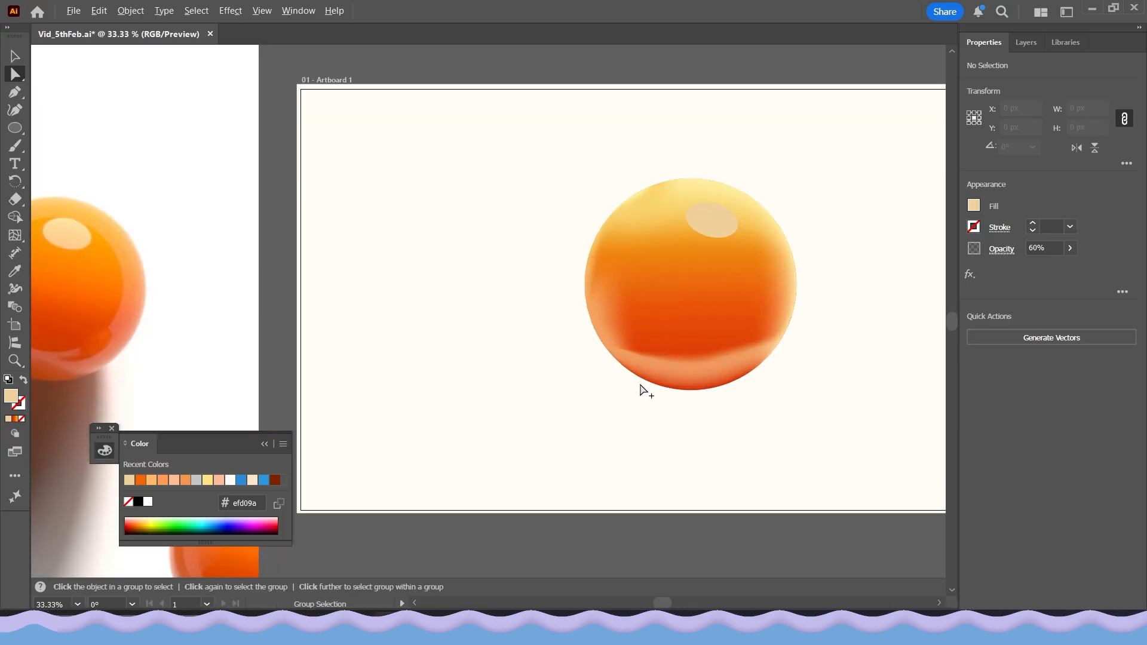
{"action": "left_click", "coordinate": [633, 376]}
{"action": "key", "text": "ctrl+equal"}
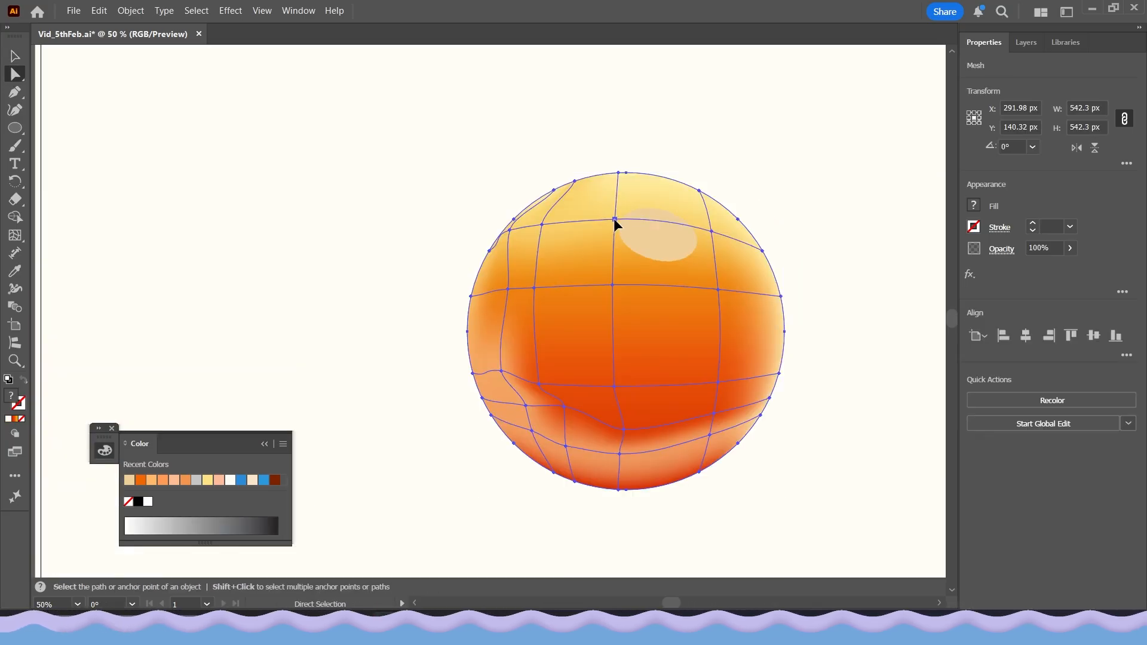
{"action": "left_click_drag", "start_coordinate": [614, 219], "coordinate": [617, 199]}
{"action": "left_click_drag", "start_coordinate": [542, 224], "coordinate": [558, 202]}
{"action": "left_click_drag", "start_coordinate": [707, 229], "coordinate": [712, 215]}
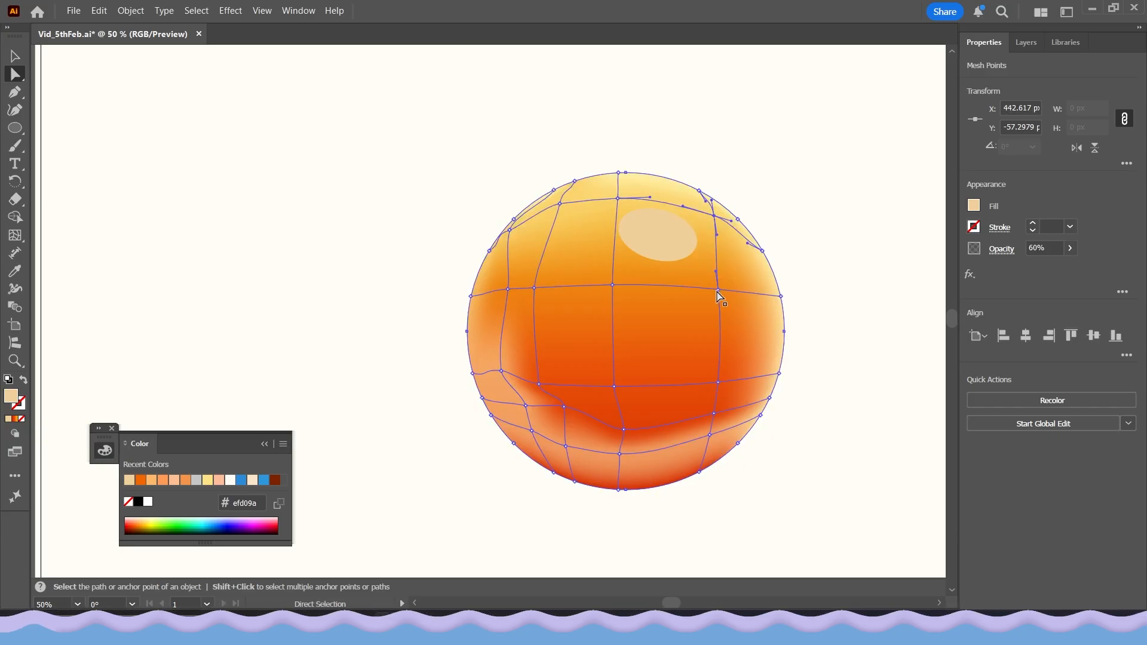
- Move the right vertical mesh line's two middle points outward toward the marble's right edge
{"action": "left_click_drag", "start_coordinate": [717, 293], "coordinate": [751, 295]}
{"action": "left_click", "coordinate": [718, 383]}
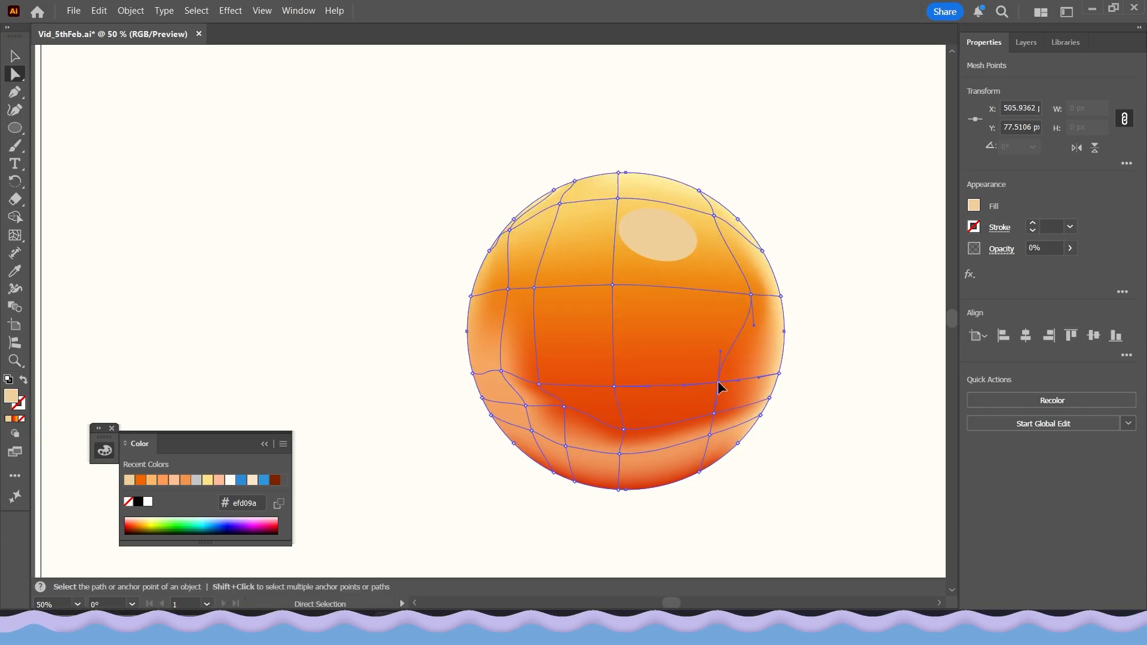
{"action": "left_click_drag", "start_coordinate": [719, 387], "coordinate": [742, 386]}
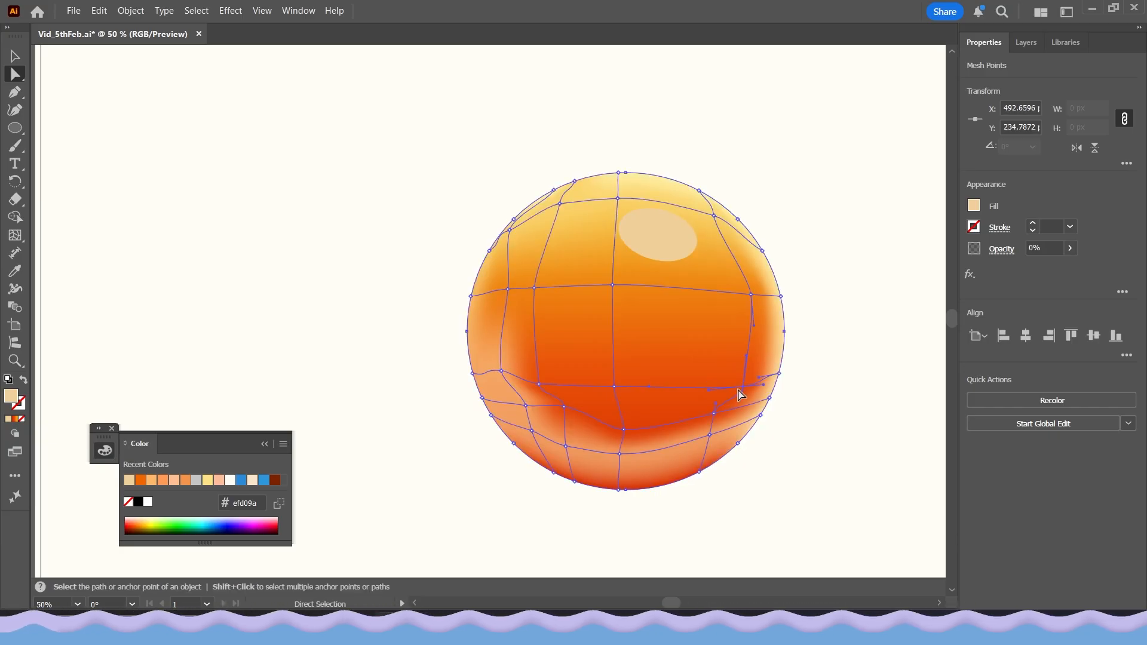
- Delete the extra lower-left mesh point together with the mesh lines running through it
{"action": "left_click", "coordinate": [527, 406]}
{"action": "key", "text": "Delete"}
{"action": "left_click", "coordinate": [563, 421]}
- Shift the left vertical mesh line's two lower inner points outward and lower the centre point above the bottom highlight
{"action": "left_click_drag", "start_coordinate": [533, 387], "coordinate": [538, 447]}
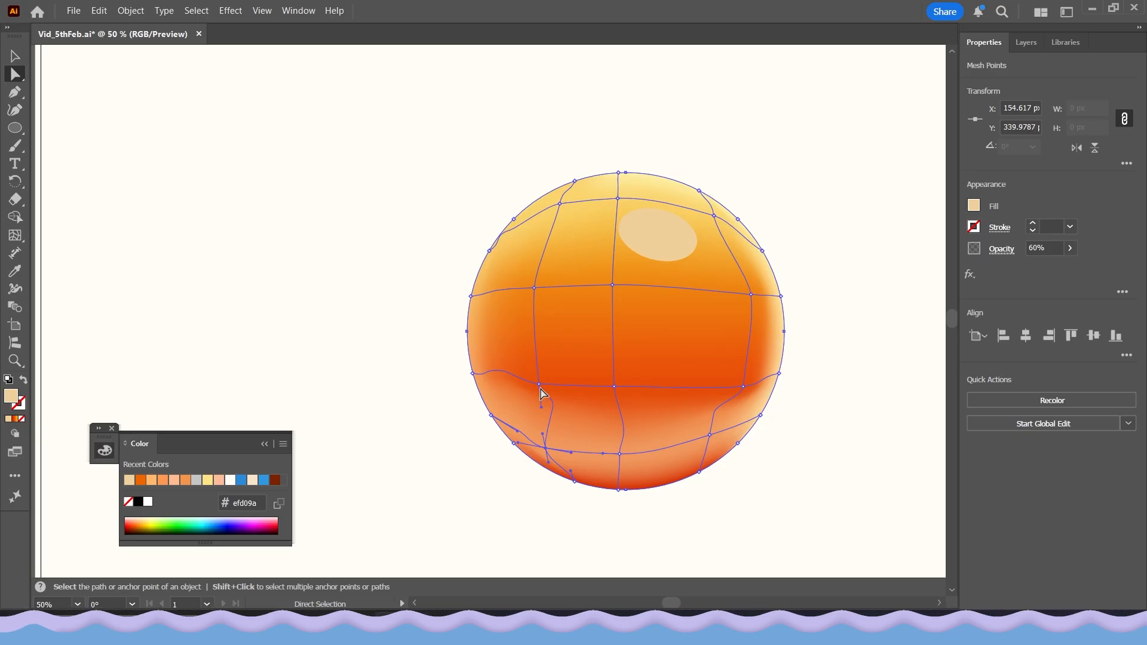
{"action": "mouse_move", "coordinate": [539, 392]}
{"action": "left_mouse_down"}
{"action": "mouse_move", "coordinate": [502, 385]}
{"action": "mouse_move", "coordinate": [527, 399]}
{"action": "left_mouse_up"}
{"action": "left_click", "coordinate": [614, 388]}
{"action": "left_click_drag", "start_coordinate": [615, 389], "coordinate": [615, 414]}
{"action": "left_click", "coordinate": [545, 447]}
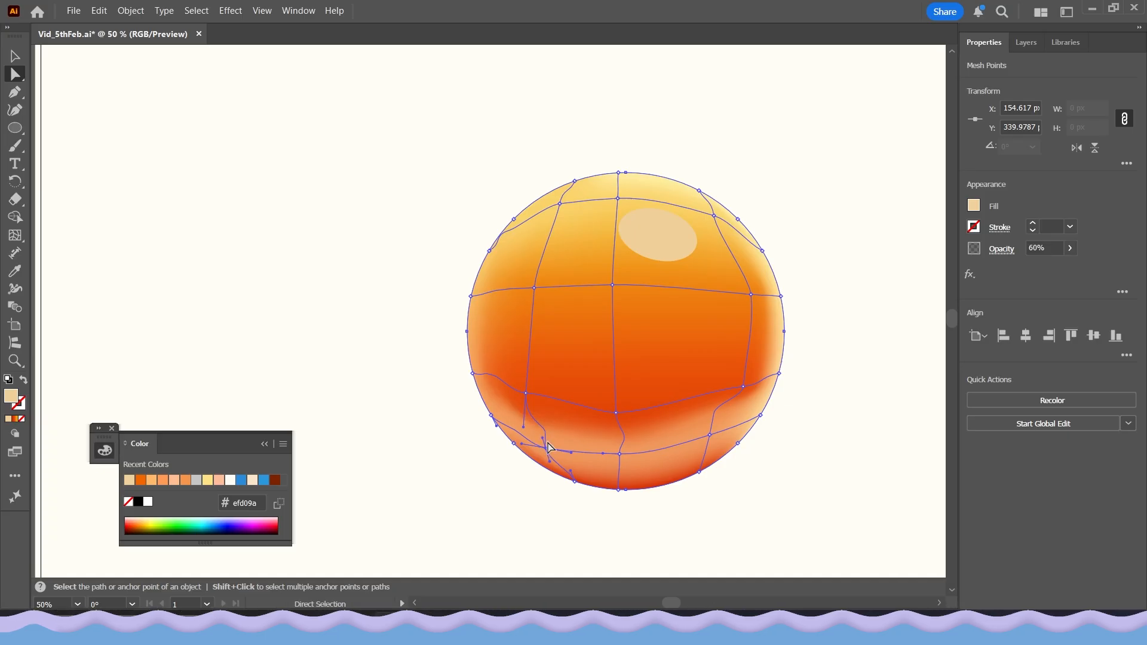
- Adjust the direction handles of the lower-left inner mesh point to curve the edge of the bottom highlight
{"action": "key", "text": "ctrl+h"}
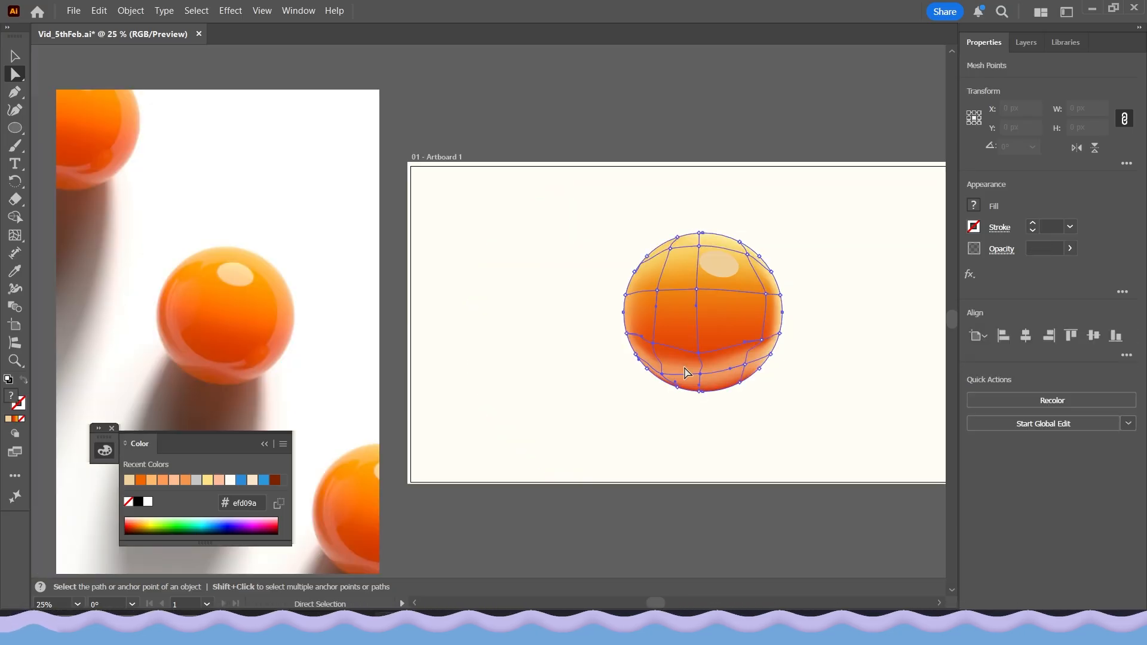
{"action": "left_click", "coordinate": [653, 344]}
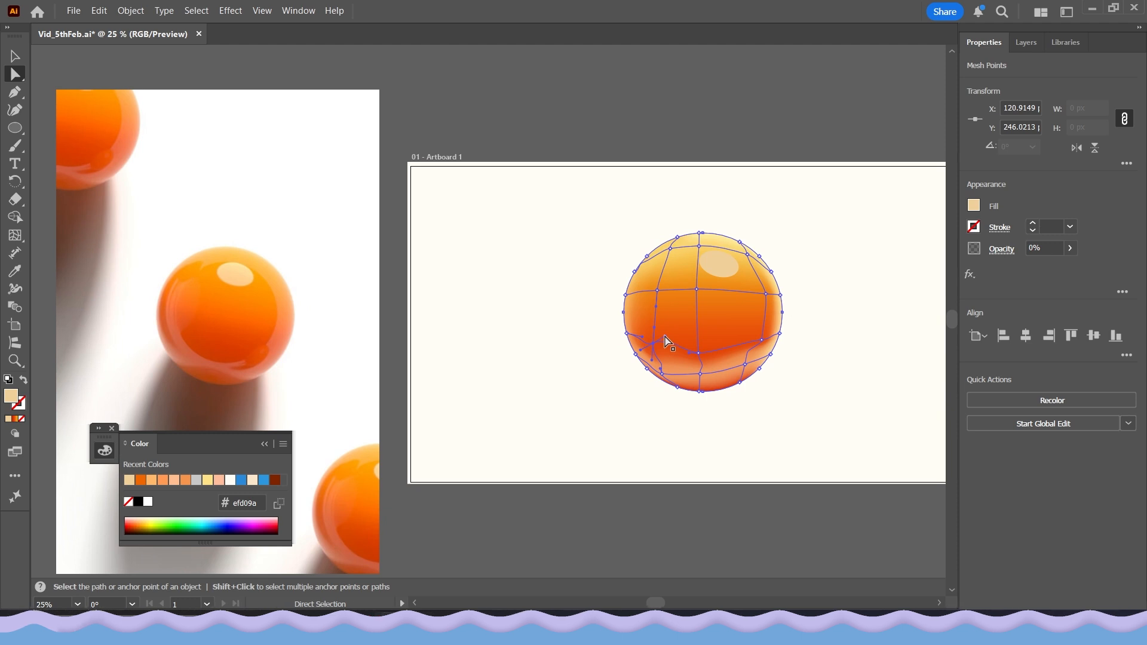
{"action": "left_click_drag", "start_coordinate": [665, 351], "coordinate": [665, 356]}
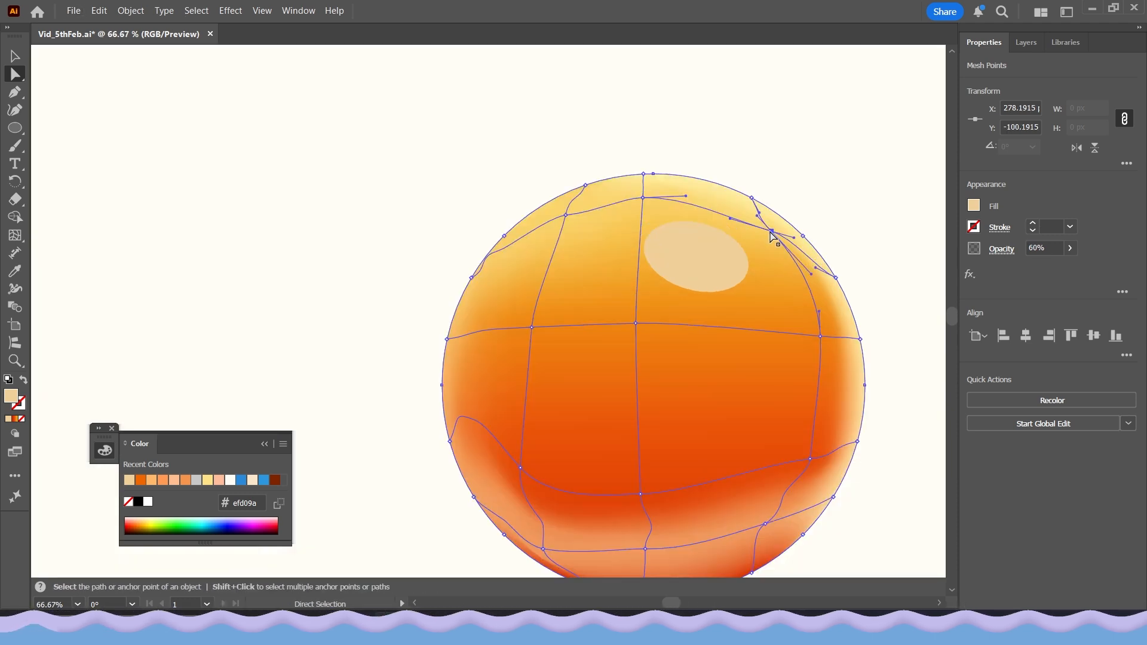
- Reshape the direction handles of the upper-right inner mesh point to follow the marble's curvature
{"action": "left_click", "coordinate": [736, 223]}
{"action": "left_click_drag", "start_coordinate": [730, 219], "coordinate": [732, 205]}
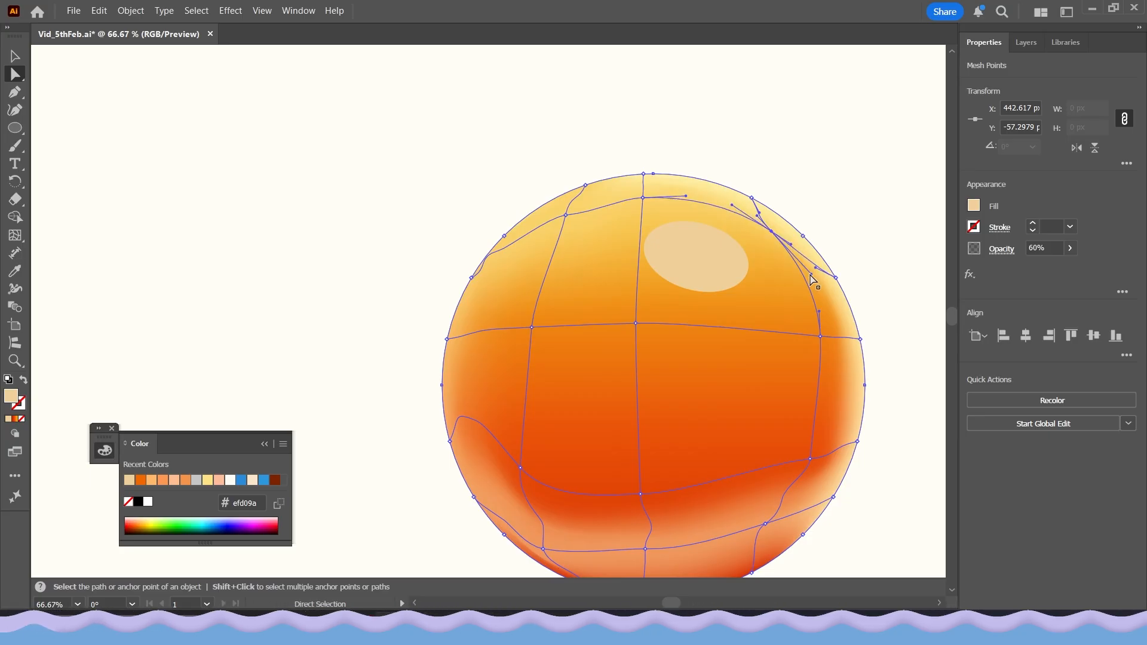
{"action": "left_click_drag", "start_coordinate": [812, 280], "coordinate": [785, 252]}
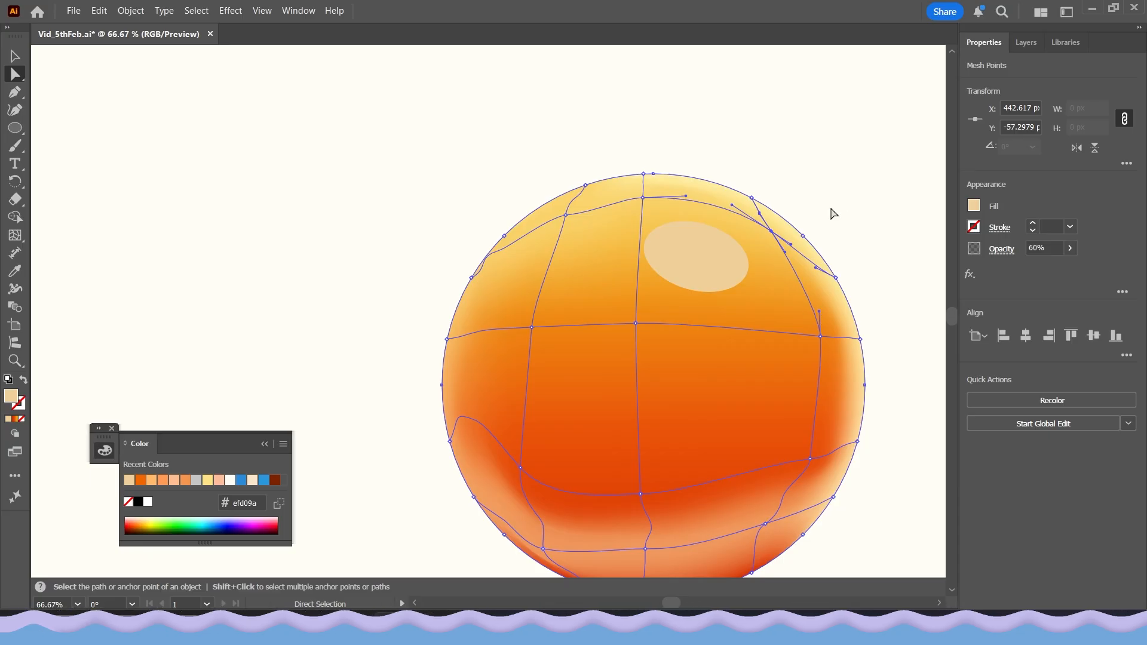
{"action": "left_click", "coordinate": [831, 209]}
- Move the upper-left inner mesh point slightly outward and the middle horizontal line's left point toward the marble's left edge
{"action": "left_click_drag", "start_coordinate": [565, 215], "coordinate": [559, 210]}
{"action": "left_click", "coordinate": [486, 212]}
{"action": "left_click", "coordinate": [505, 278]}
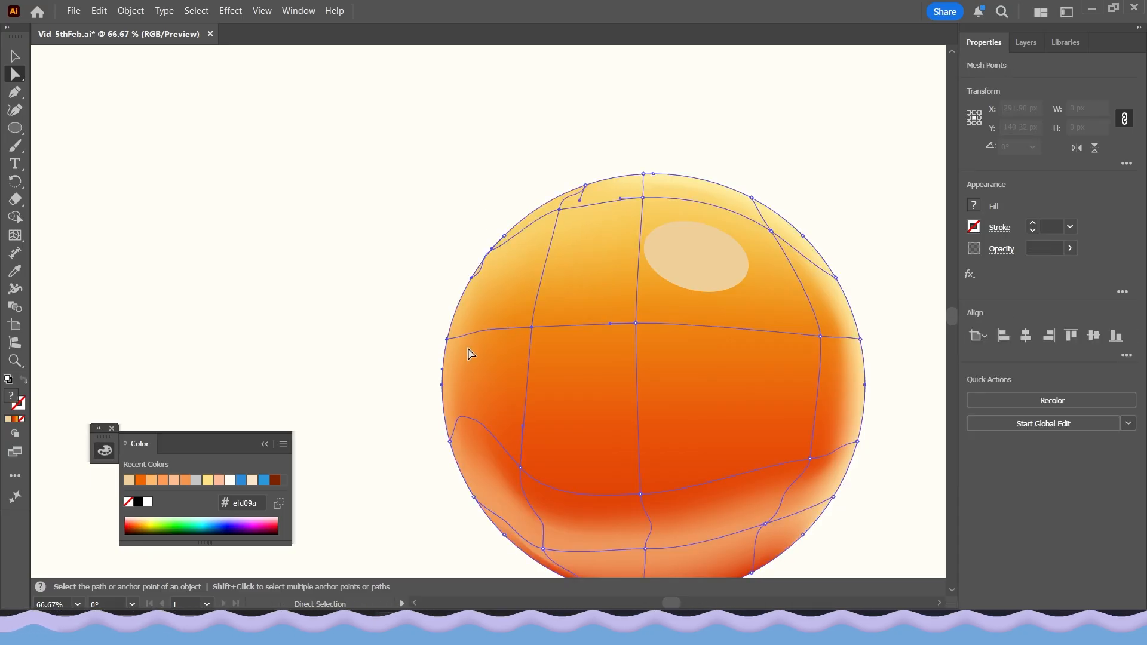
{"action": "left_click", "coordinate": [530, 328]}
{"action": "key", "text": "ctrl+h"}
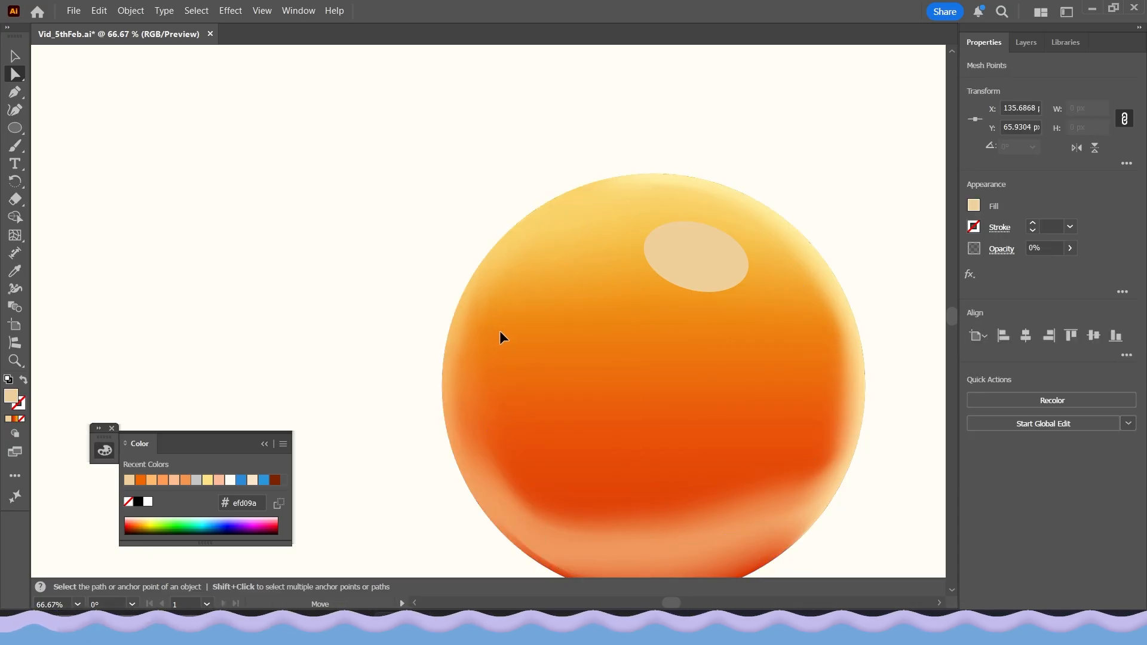
{"action": "left_click", "coordinate": [370, 317]}
{"action": "scroll", "coordinate": [376, 321], "scroll_direction": "down", "scroll_amount": 3}
{"action": "left_click_drag", "start_coordinate": [418, 466], "coordinate": [587, 371]}
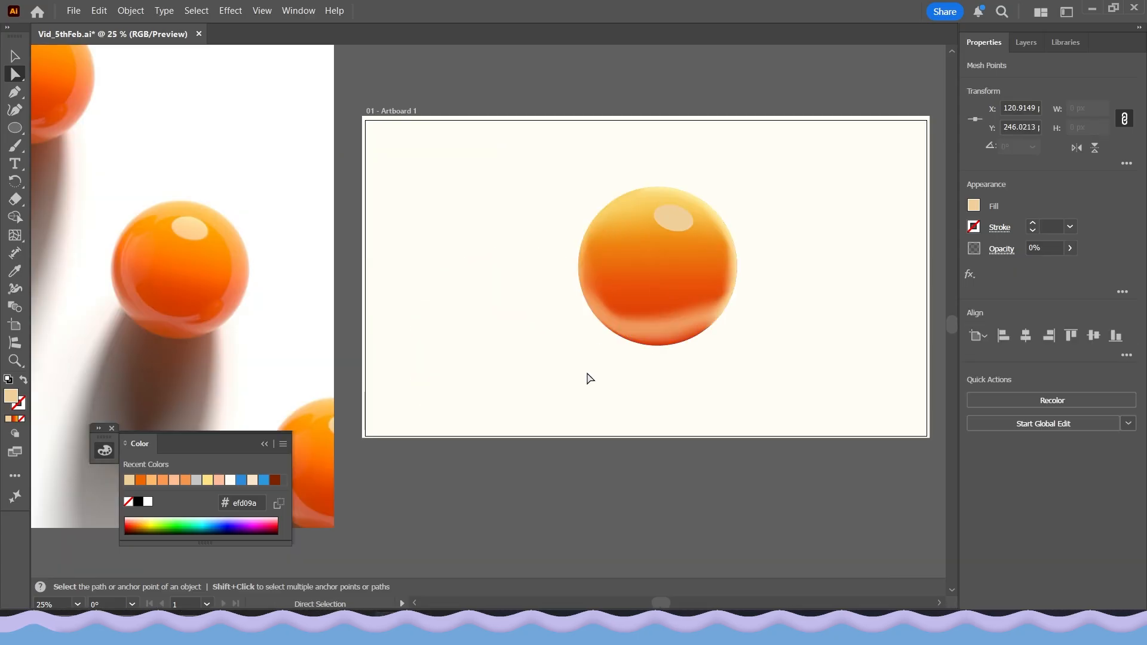
{"action": "left_click", "coordinate": [587, 369]}
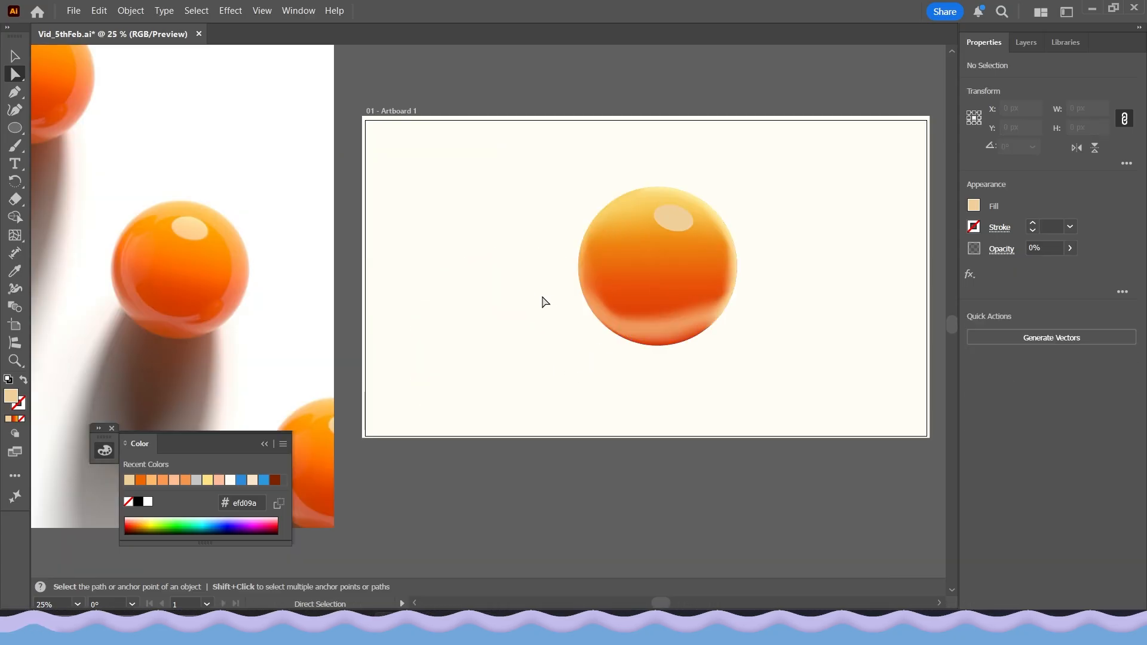
- Add a horizontal mesh line just below the uppermost one, crossing the centre vertical line beside the highlight ellipse
{"action": "left_click", "coordinate": [636, 211]}
{"action": "scroll", "coordinate": [637, 212], "scroll_direction": "up", "scroll_amount": 3}
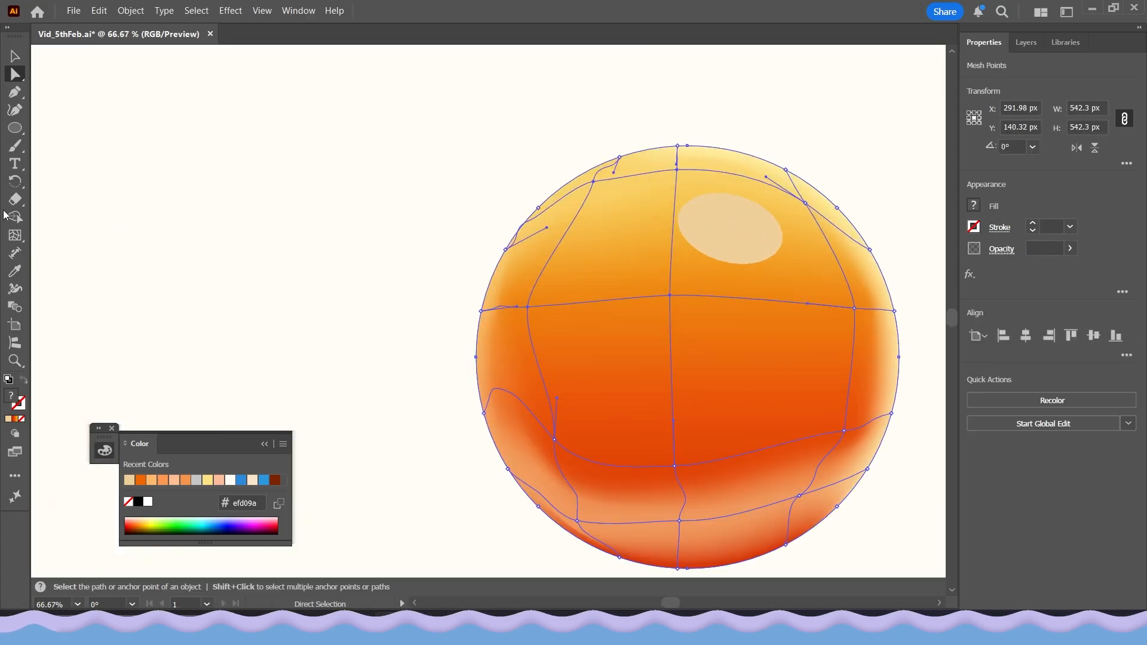
{"action": "left_click", "coordinate": [15, 235]}
{"action": "left_click", "coordinate": [673, 207]}
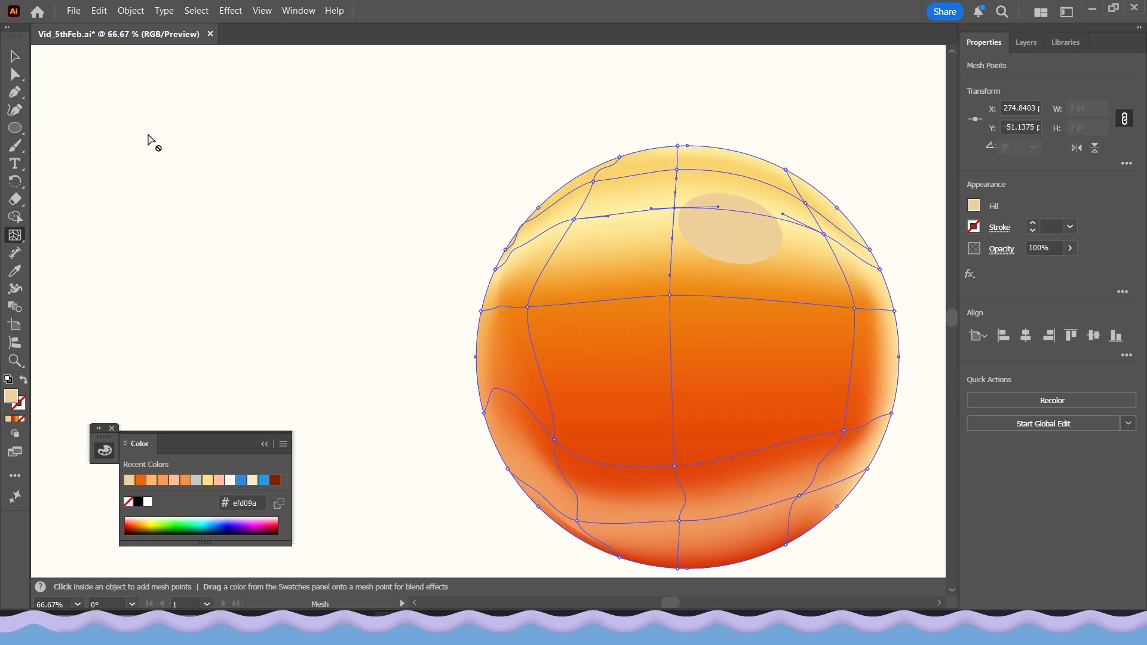
- Set the opacity of the new horizontal mesh line's left, centre and right inner points to 0%
{"action": "key", "text": "a"}
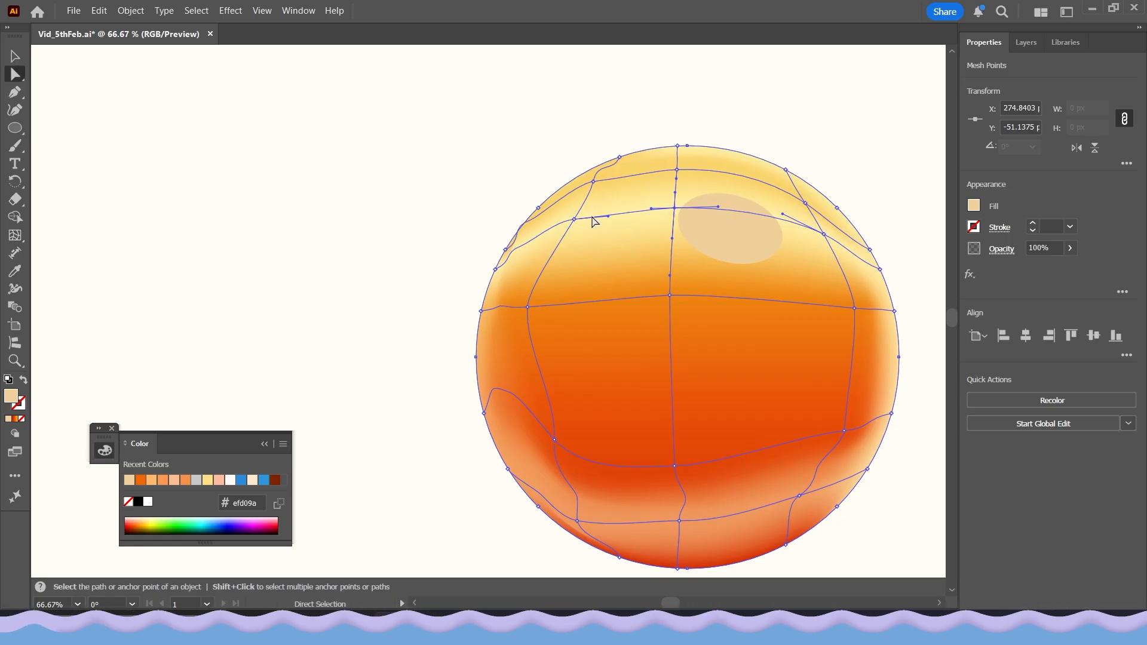
{"action": "left_click", "coordinate": [573, 220], "text": "shift"}
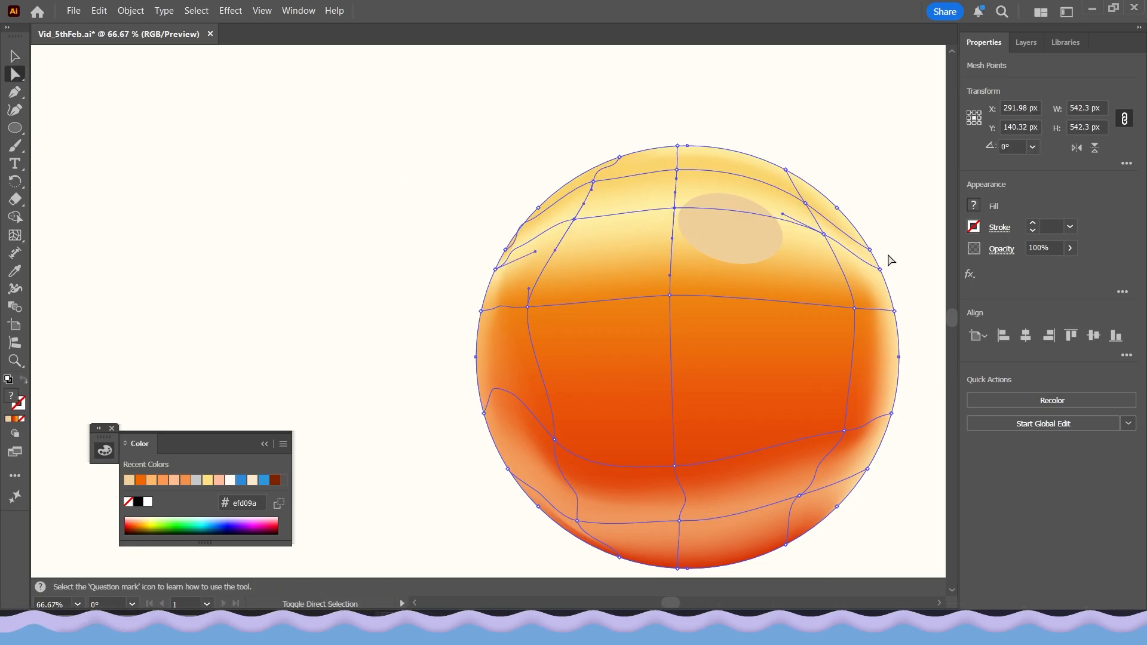
{"action": "left_click", "coordinate": [824, 235], "text": "shift"}
{"action": "left_click", "coordinate": [1044, 248]}
{"action": "type", "text": "0"}
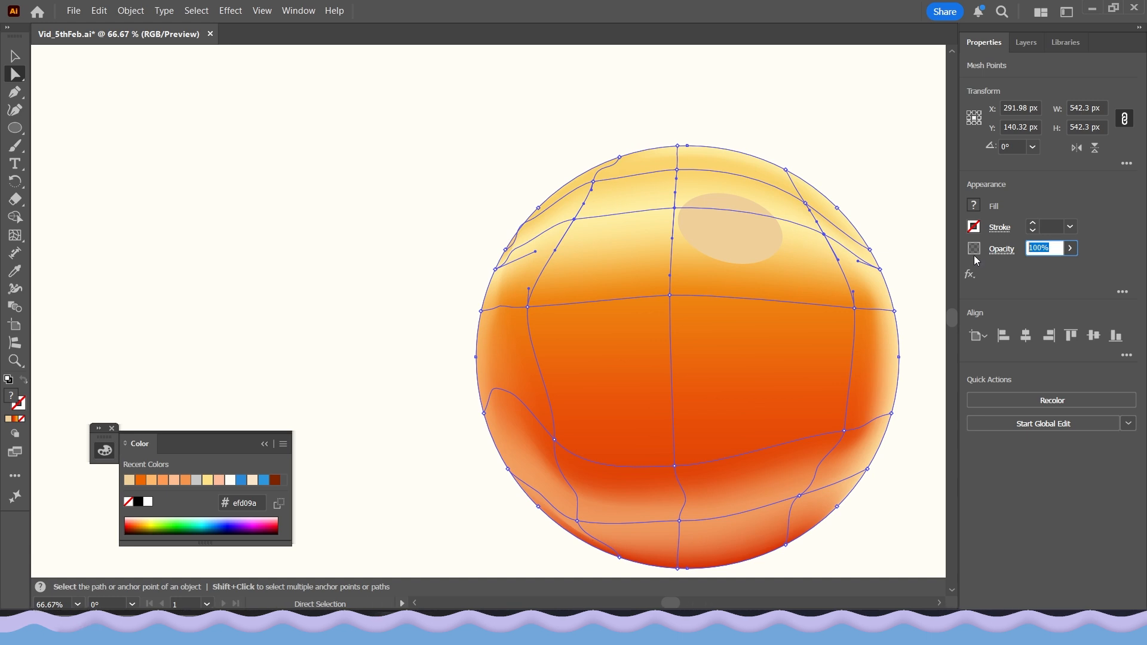
{"action": "key", "text": "Return"}
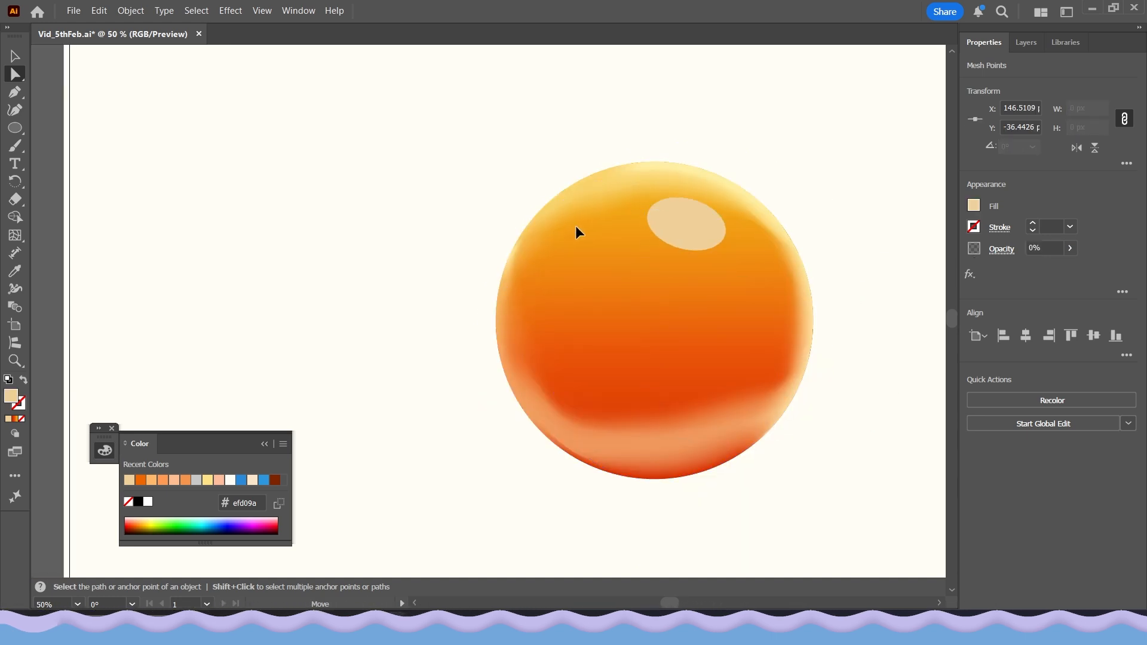
- Reposition the new horizontal mesh line's left inner point to form a dip in the top-left highlight
{"action": "left_click_drag", "start_coordinate": [575, 226], "coordinate": [589, 208]}
{"action": "left_click", "coordinate": [435, 220]}
{"action": "scroll", "coordinate": [465, 243], "scroll_direction": "down", "scroll_amount": 1}
{"action": "left_click_drag", "start_coordinate": [465, 245], "coordinate": [499, 248]}
{"action": "scroll", "coordinate": [544, 238], "scroll_direction": "up", "scroll_amount": 2}
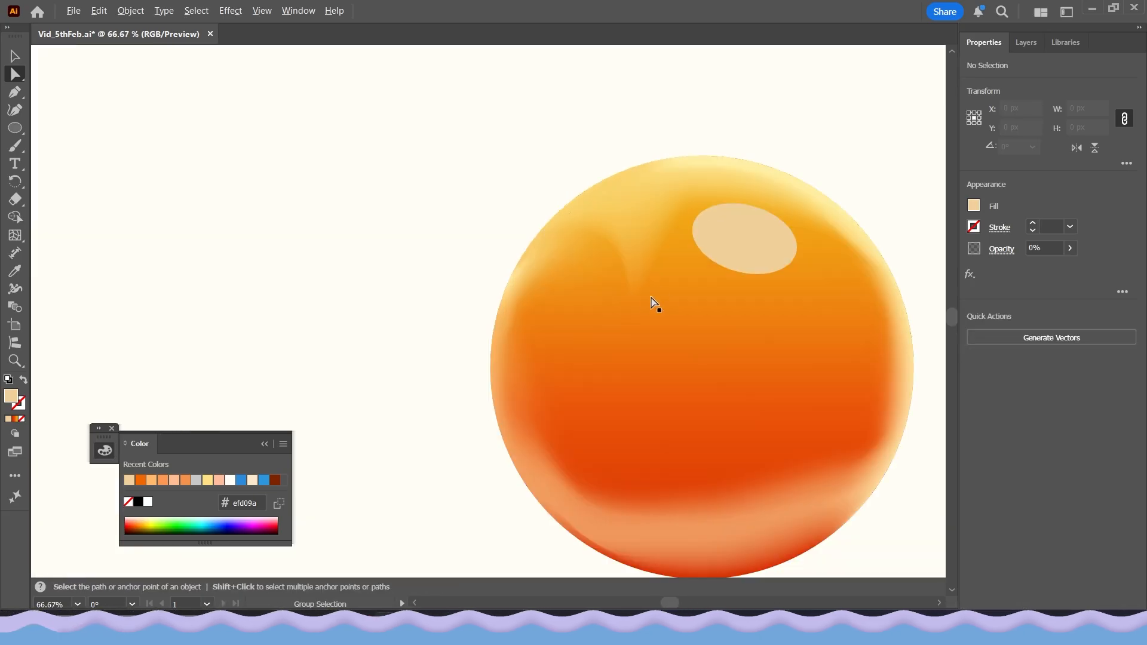
- Refine the top-left highlight's dip by repositioning its mesh point and adjusting the direction handles
{"action": "scroll", "coordinate": [638, 284], "scroll_direction": "up", "scroll_amount": 1}
{"action": "left_click", "coordinate": [626, 302]}
{"action": "left_click_drag", "start_coordinate": [623, 309], "coordinate": [604, 268]}
{"action": "left_click_drag", "start_coordinate": [612, 318], "coordinate": [577, 306]}
{"action": "left_click_drag", "start_coordinate": [604, 266], "coordinate": [596, 253]}
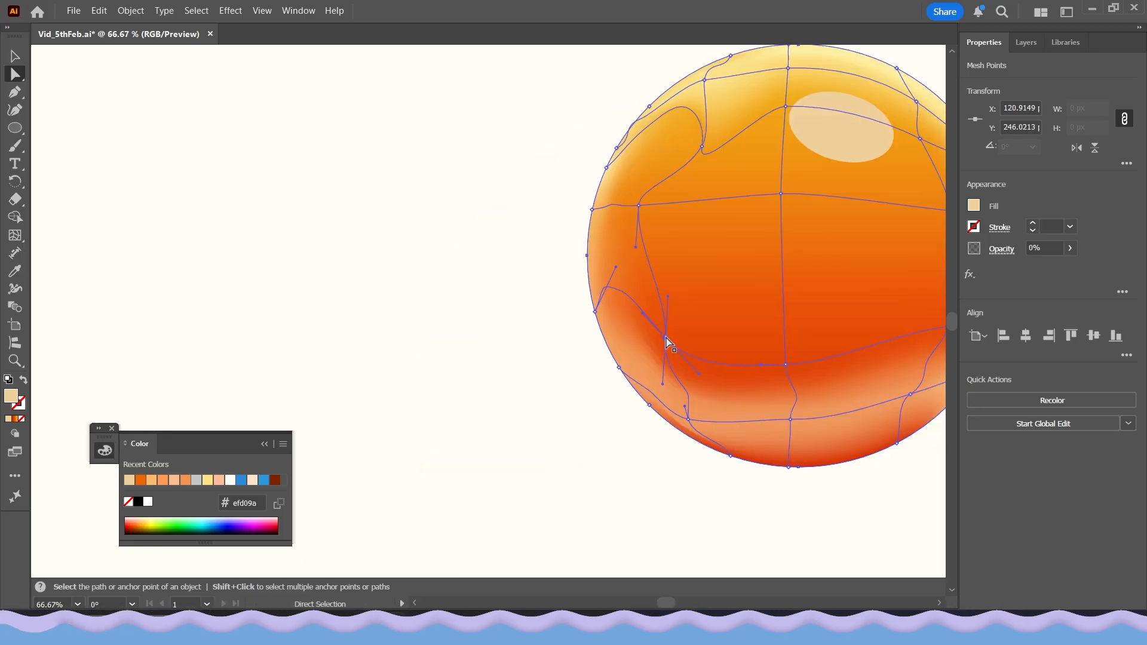
- Raise the lower-left inner mesh point and adjust its handles and the lower centre point's left handle to widen the bottom-left highlight
{"action": "left_click_drag", "start_coordinate": [669, 341], "coordinate": [660, 250]}
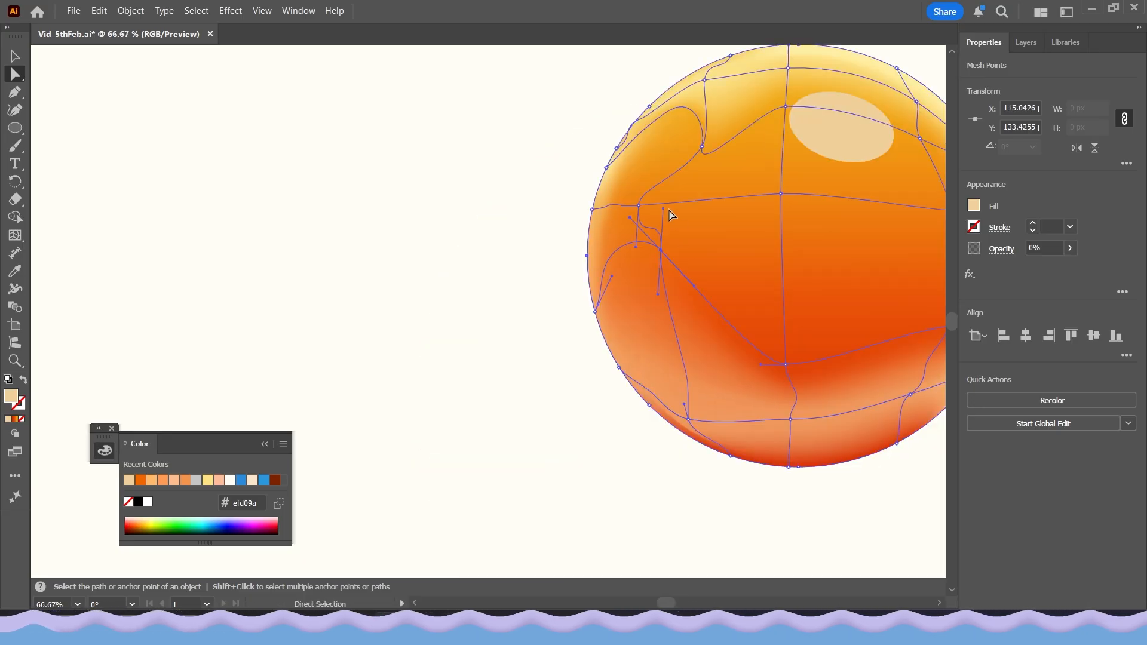
{"action": "left_click_drag", "start_coordinate": [663, 211], "coordinate": [704, 301]}
{"action": "left_click", "coordinate": [469, 257]}
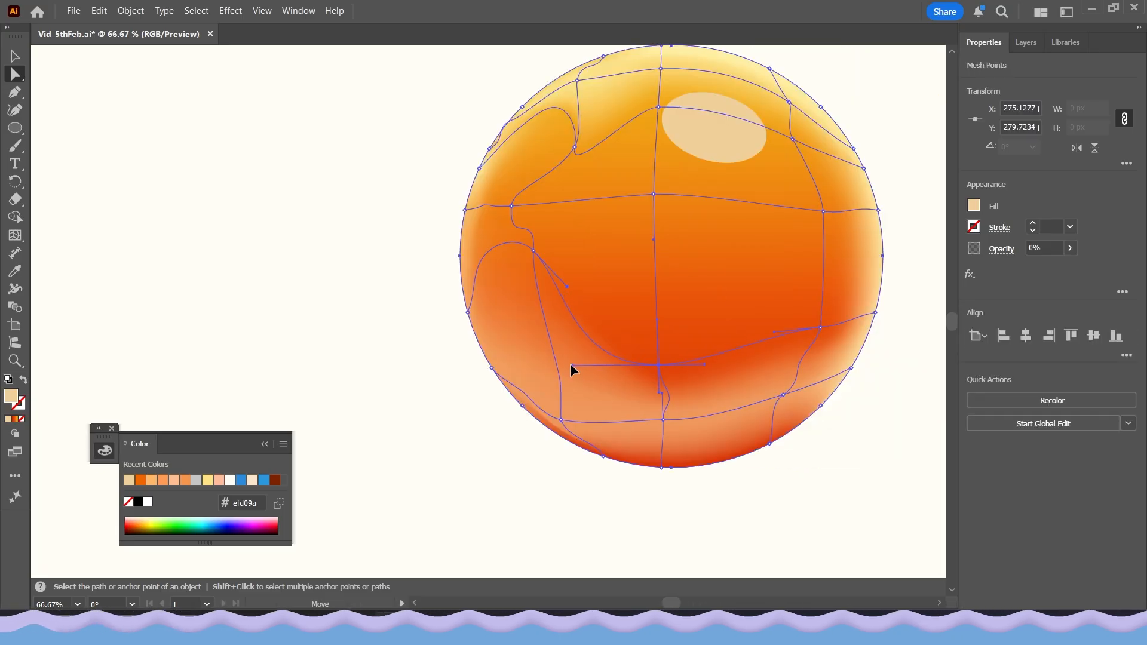
{"action": "left_click_drag", "start_coordinate": [570, 365], "coordinate": [571, 365]}
{"action": "left_click", "coordinate": [454, 369]}
{"action": "scroll", "coordinate": [426, 388], "scroll_direction": "down", "scroll_amount": 3}
{"action": "left_click_drag", "start_coordinate": [420, 386], "coordinate": [522, 357]}
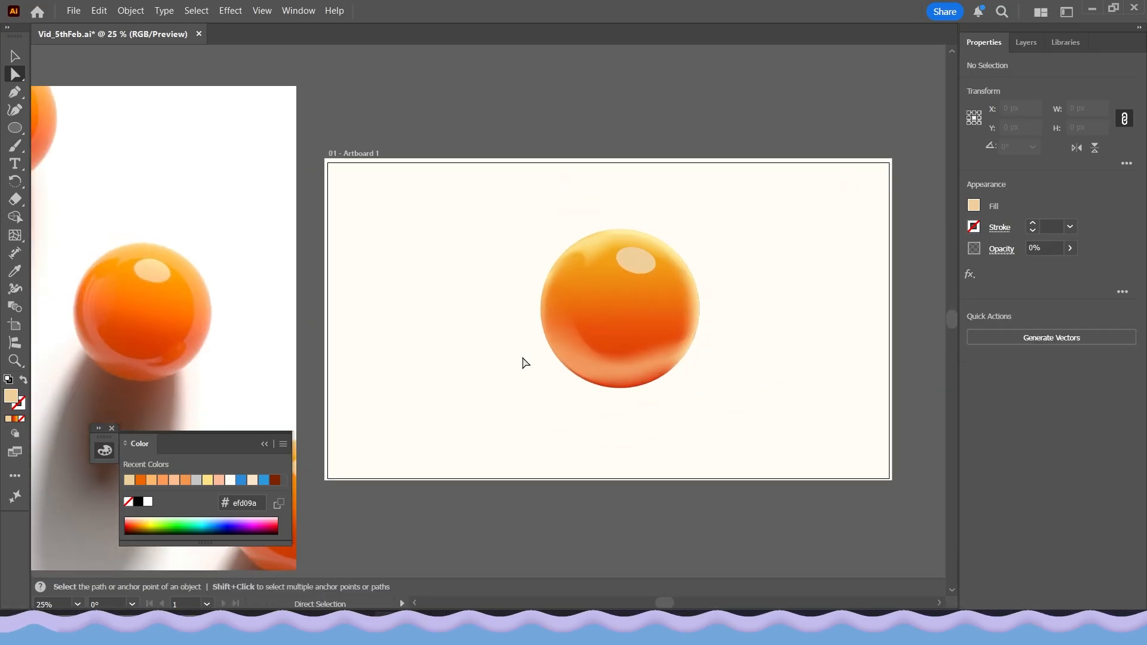
- Try an opacity of 30% on the left inner mesh point of the middle horizontal mesh line
{"action": "scroll", "coordinate": [547, 332], "scroll_direction": "up", "scroll_amount": 2}
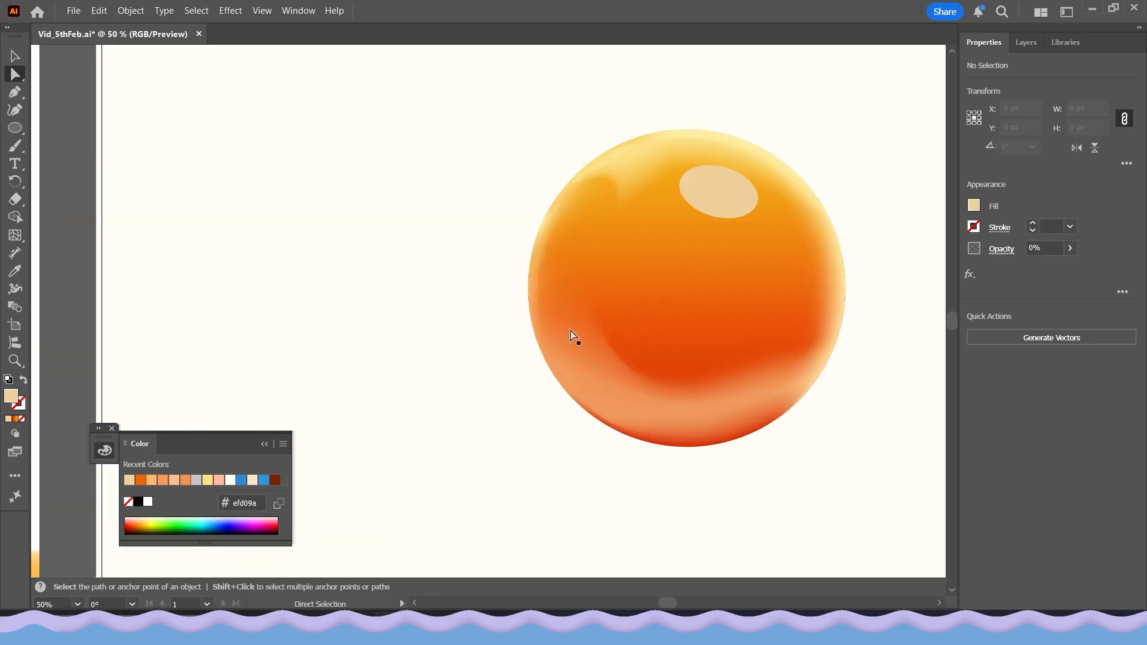
{"action": "left_click", "coordinate": [582, 297]}
{"action": "left_click", "coordinate": [583, 285]}
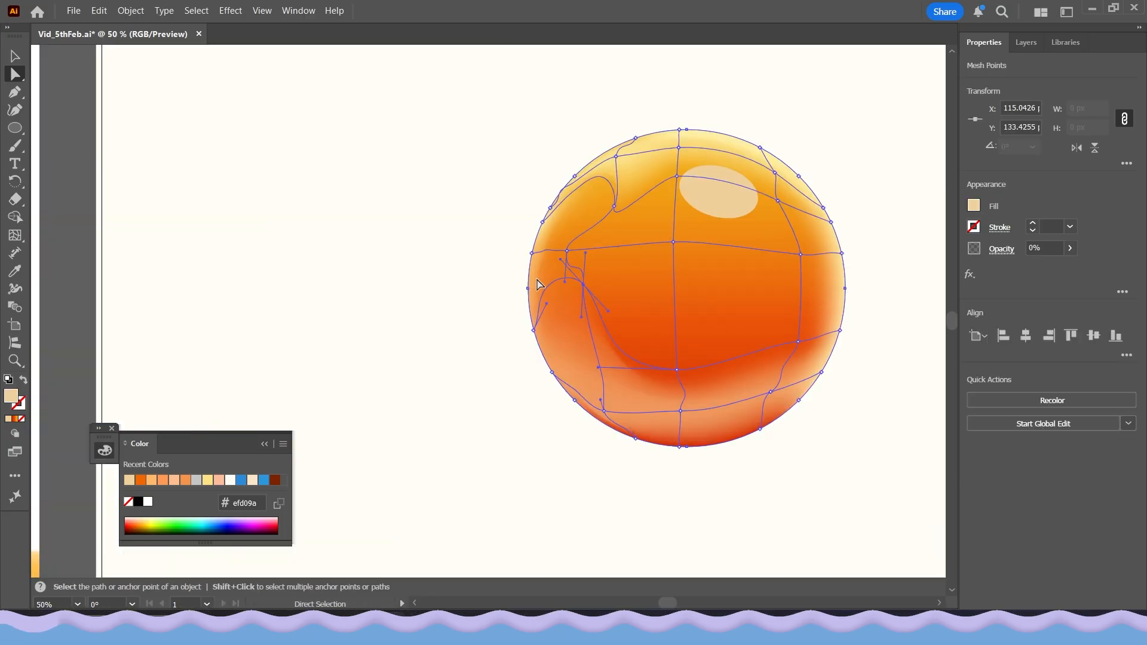
{"action": "left_click", "coordinate": [566, 250]}
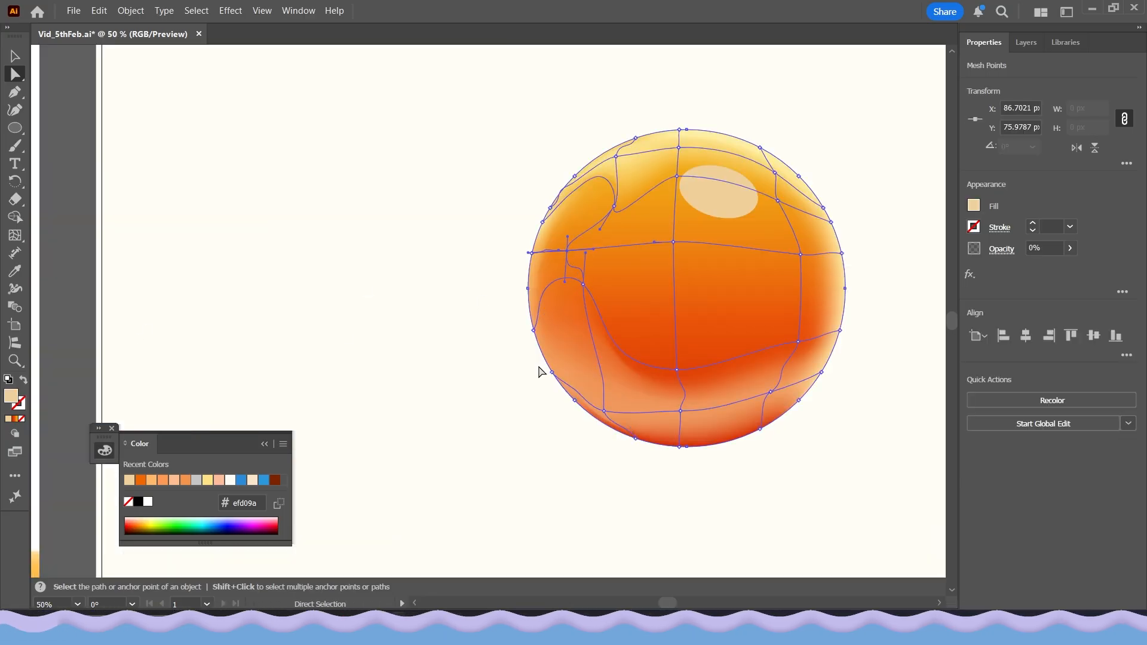
{"action": "left_click", "coordinate": [1044, 248]}
{"action": "type", "text": "30"}
{"action": "key", "text": "Return"}
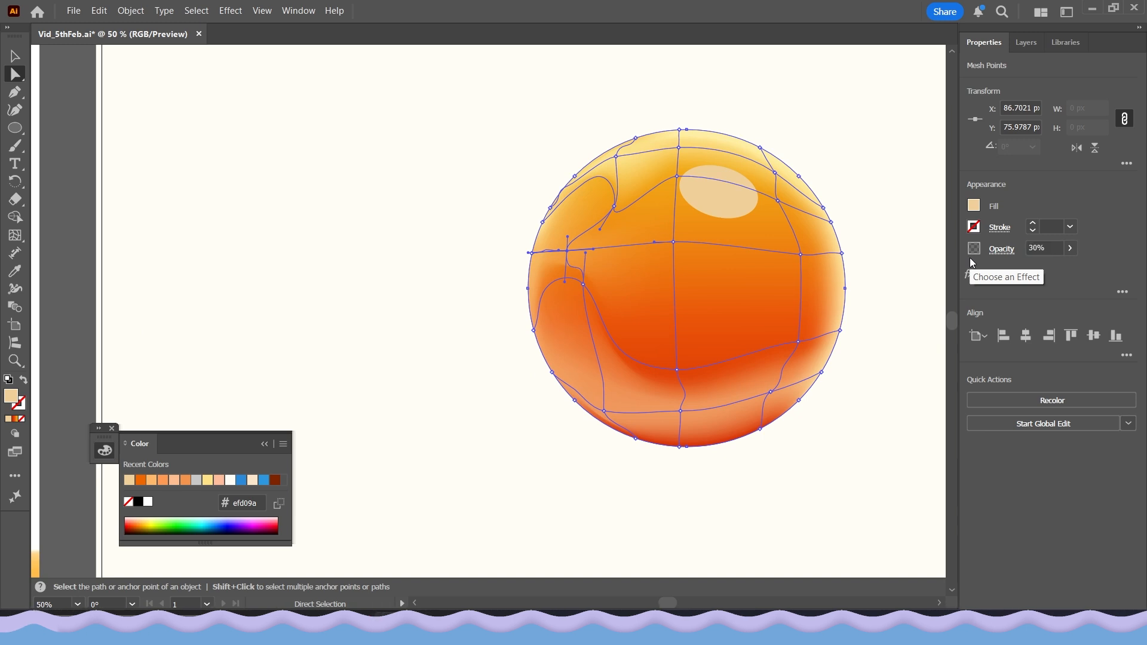
{"action": "left_click", "coordinate": [320, 320]}
- Shift the middle line's left inner mesh point up and right, and lower the inner point beneath it toward the marble's left edge
{"action": "left_click", "coordinate": [570, 271]}
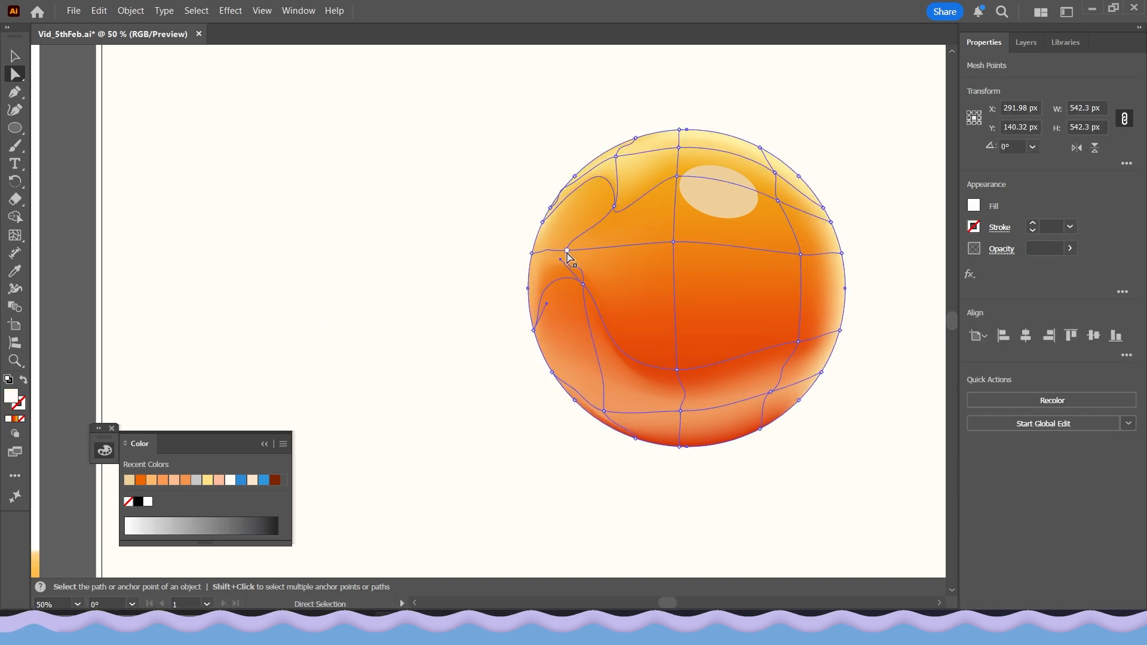
{"action": "left_click_drag", "start_coordinate": [567, 251], "coordinate": [581, 239]}
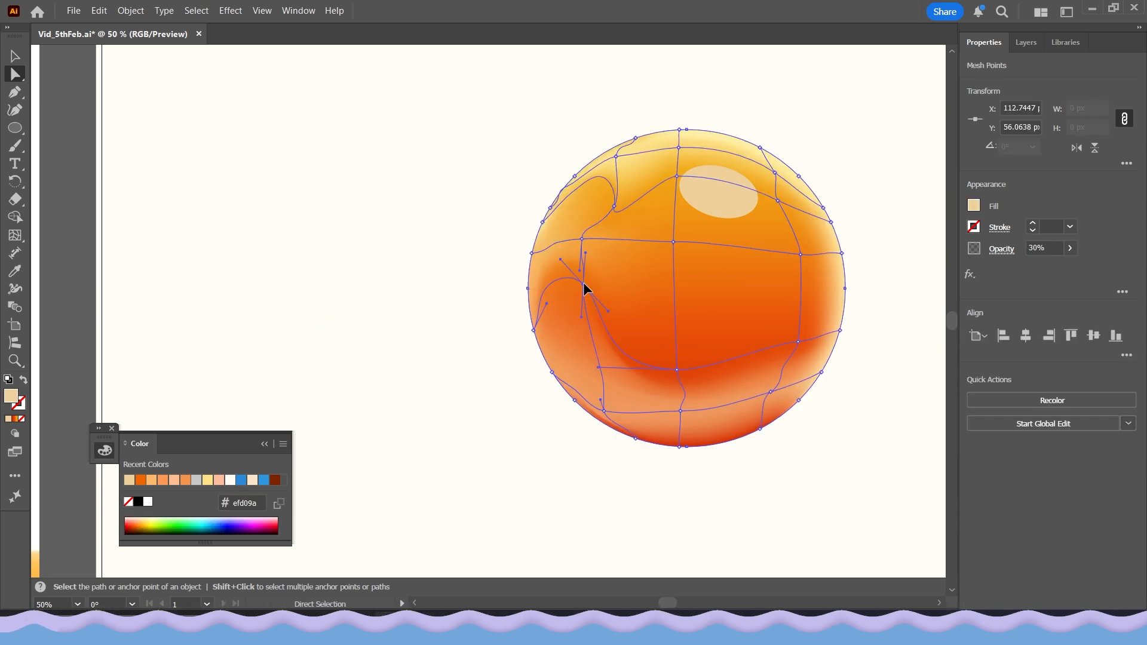
{"action": "key", "text": "ctrl+h"}
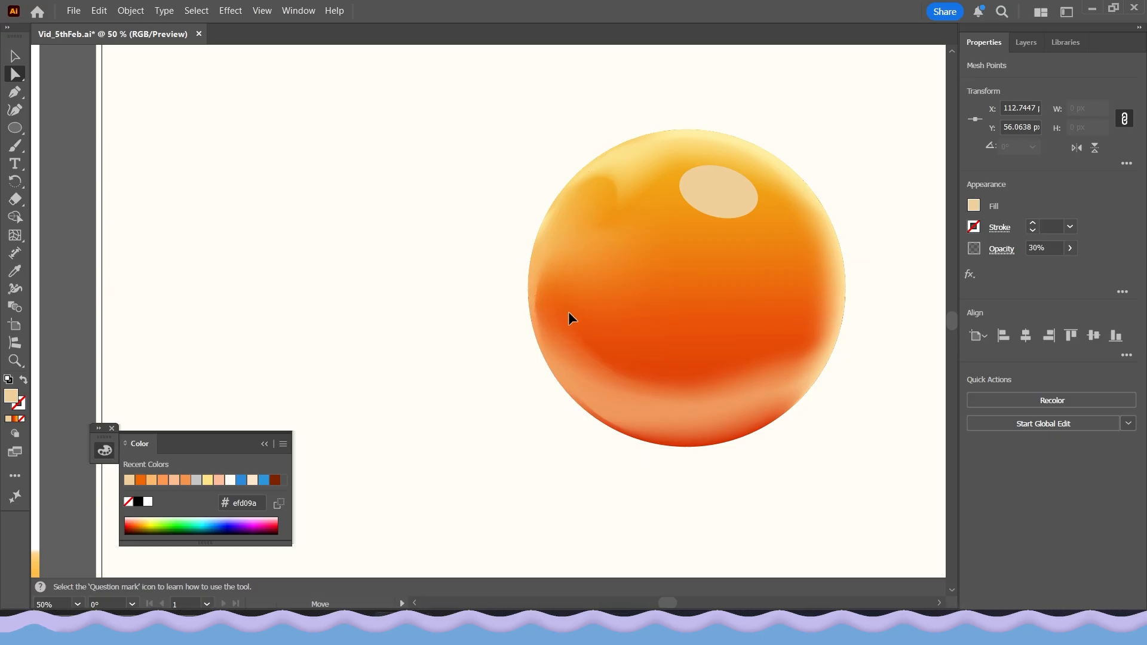
{"action": "key", "text": "ctrl+h"}
{"action": "left_click", "coordinate": [569, 312]}
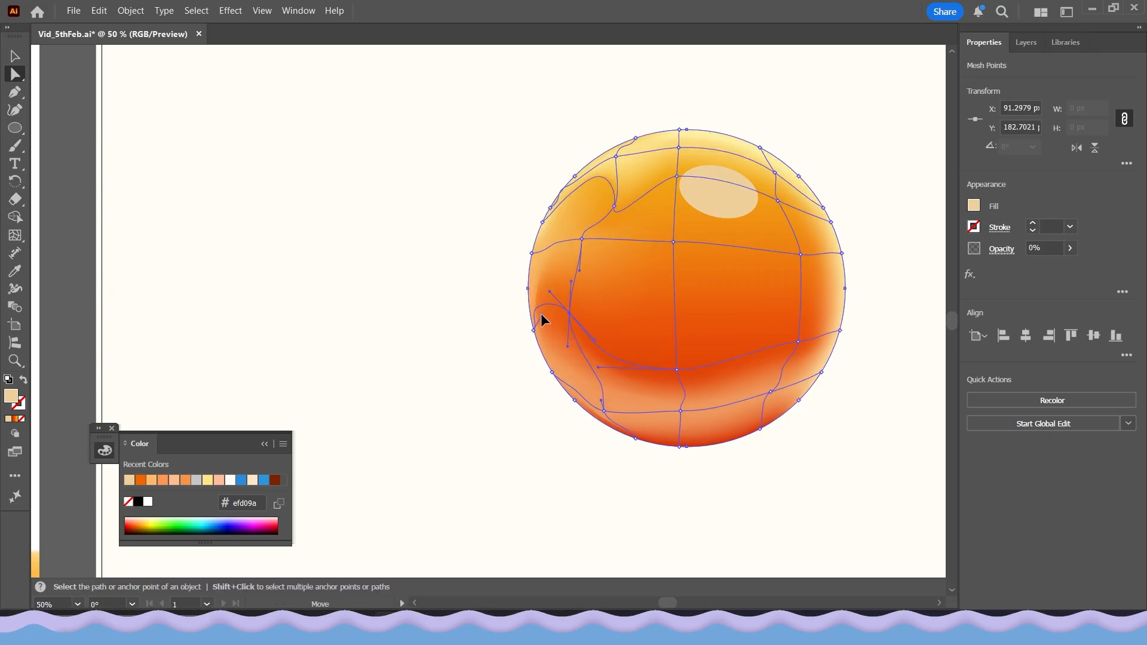
{"action": "left_click", "coordinate": [454, 338]}
{"action": "scroll", "coordinate": [507, 356], "scroll_direction": "down", "scroll_amount": 2}
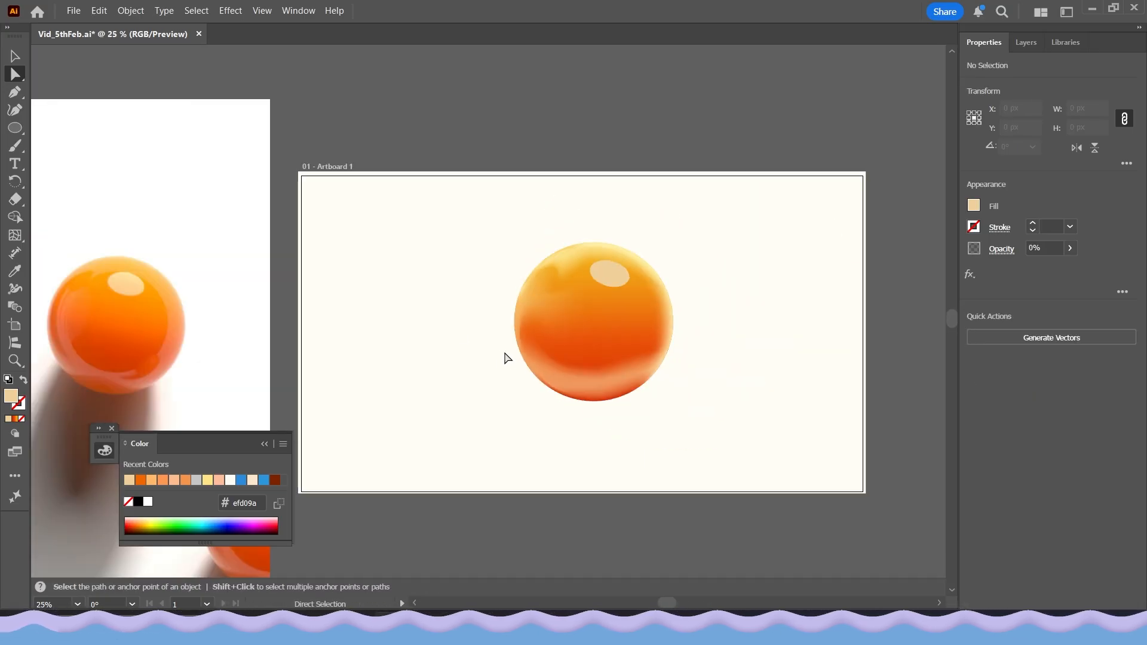
- Set the opacity of the middle horizontal mesh line's left inner point to 0%
{"action": "scroll", "coordinate": [510, 323], "scroll_direction": "up", "scroll_amount": 2}
{"action": "left_click", "coordinate": [572, 295]}
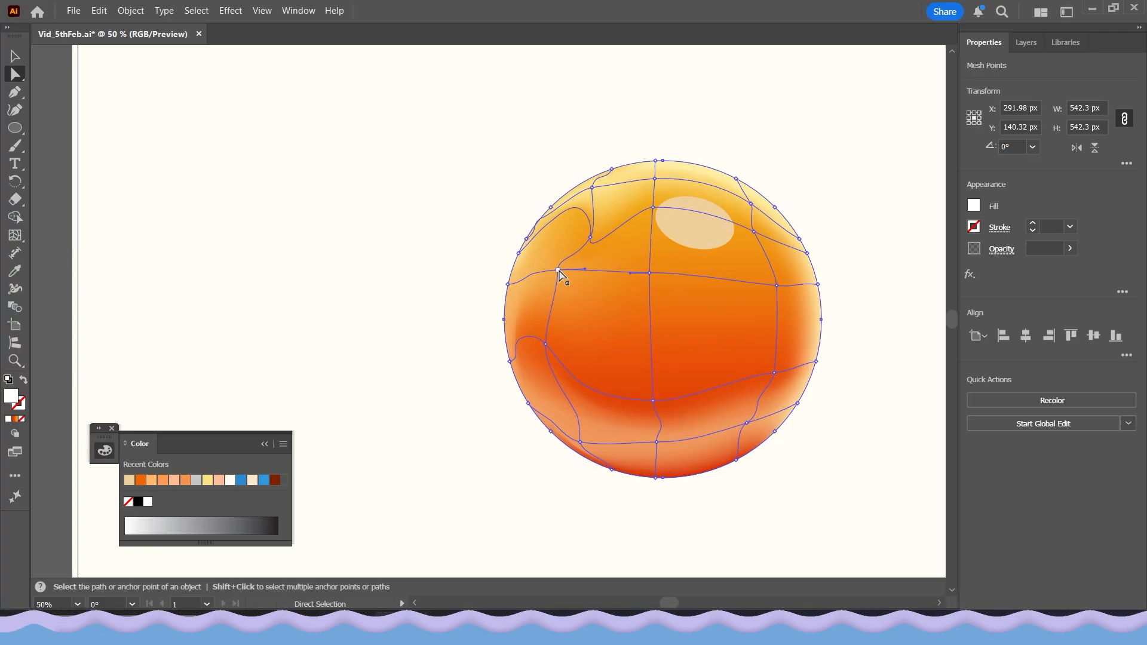
{"action": "left_click", "coordinate": [559, 272]}
{"action": "left_click_drag", "start_coordinate": [1053, 247], "coordinate": [965, 261]}
{"action": "type", "text": "0"}
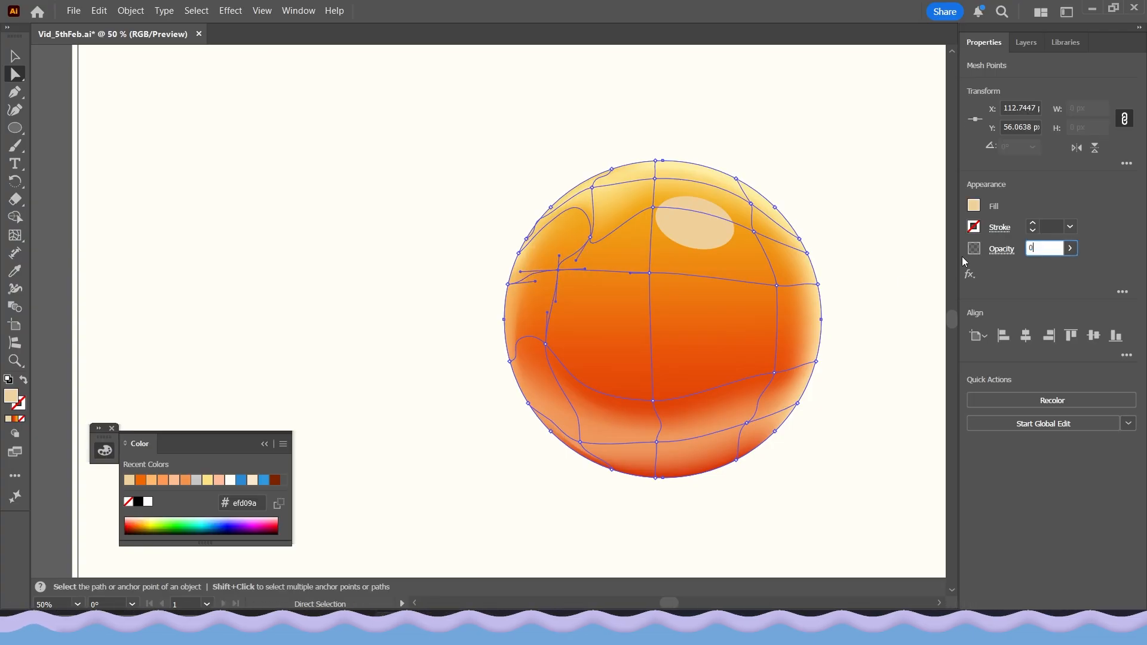
{"action": "key", "text": "Return"}
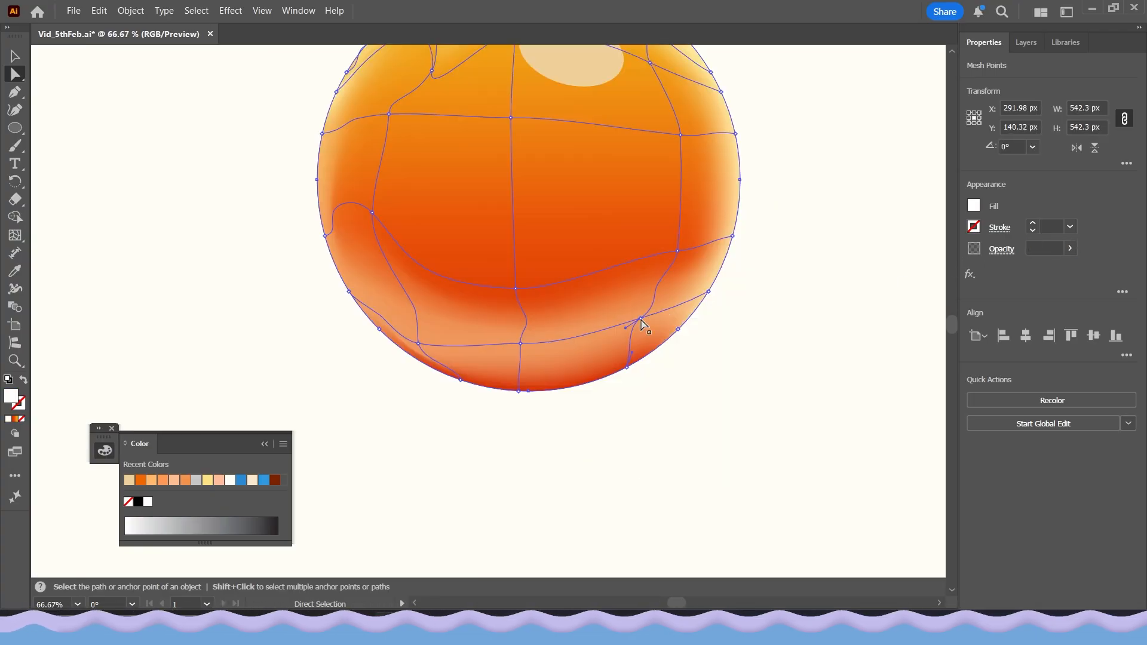
- Raise the lower-right mesh point in the bottom highlight and swing its left handle upward to form a wave crest
{"action": "left_click", "coordinate": [639, 318]}
{"action": "left_click_drag", "start_coordinate": [640, 319], "coordinate": [636, 304]}
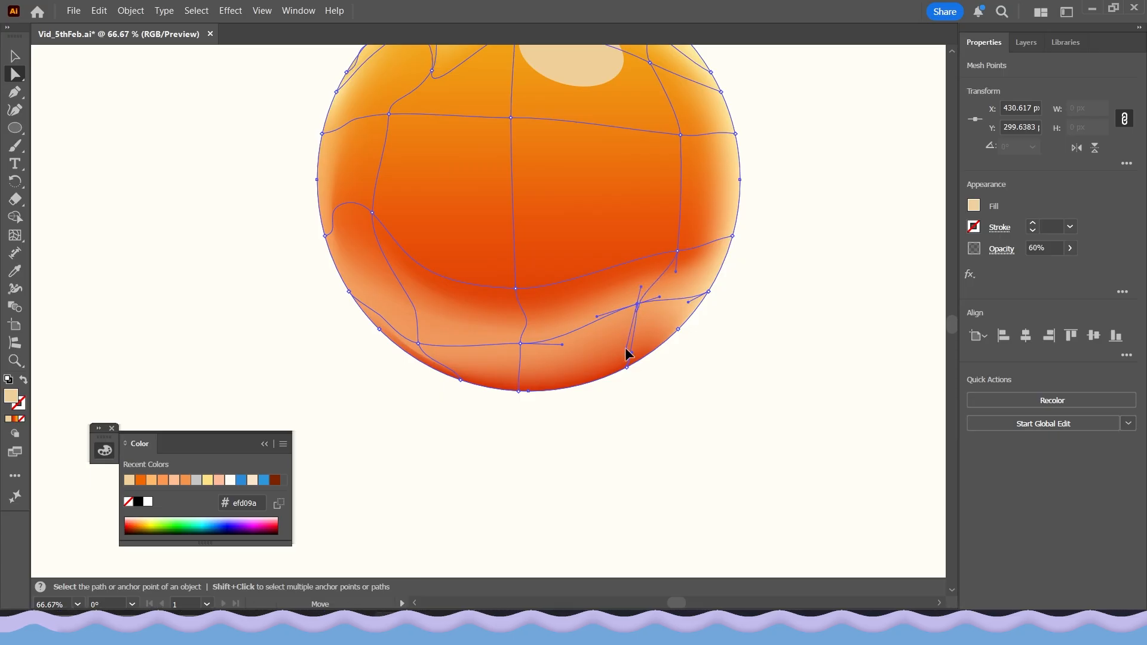
{"action": "left_click", "coordinate": [714, 343]}
{"action": "scroll", "coordinate": [696, 360], "scroll_direction": "down", "scroll_amount": 2}
{"action": "scroll", "coordinate": [666, 365], "scroll_direction": "up", "scroll_amount": 2}
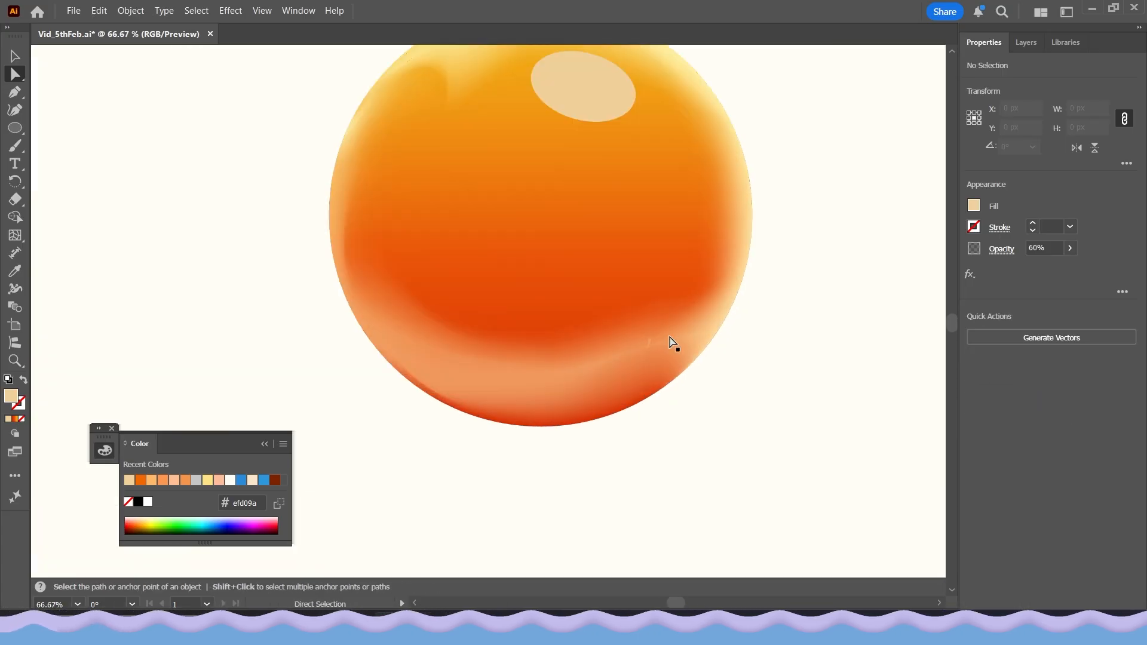
{"action": "left_click", "coordinate": [649, 340]}
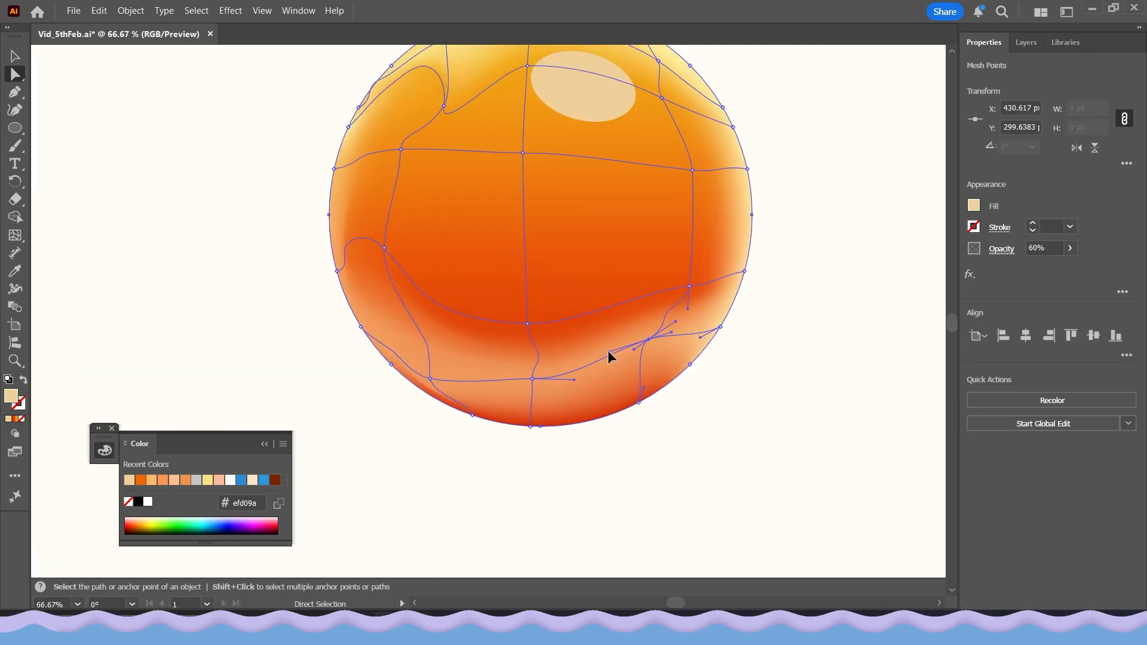
{"action": "left_click_drag", "start_coordinate": [609, 356], "coordinate": [651, 291]}
- Lengthen the downward handle of the right inner mesh point above the bottom highlight's crest
{"action": "scroll", "coordinate": [707, 266], "scroll_direction": "up", "scroll_amount": 1}
{"action": "left_click", "coordinate": [691, 288]}
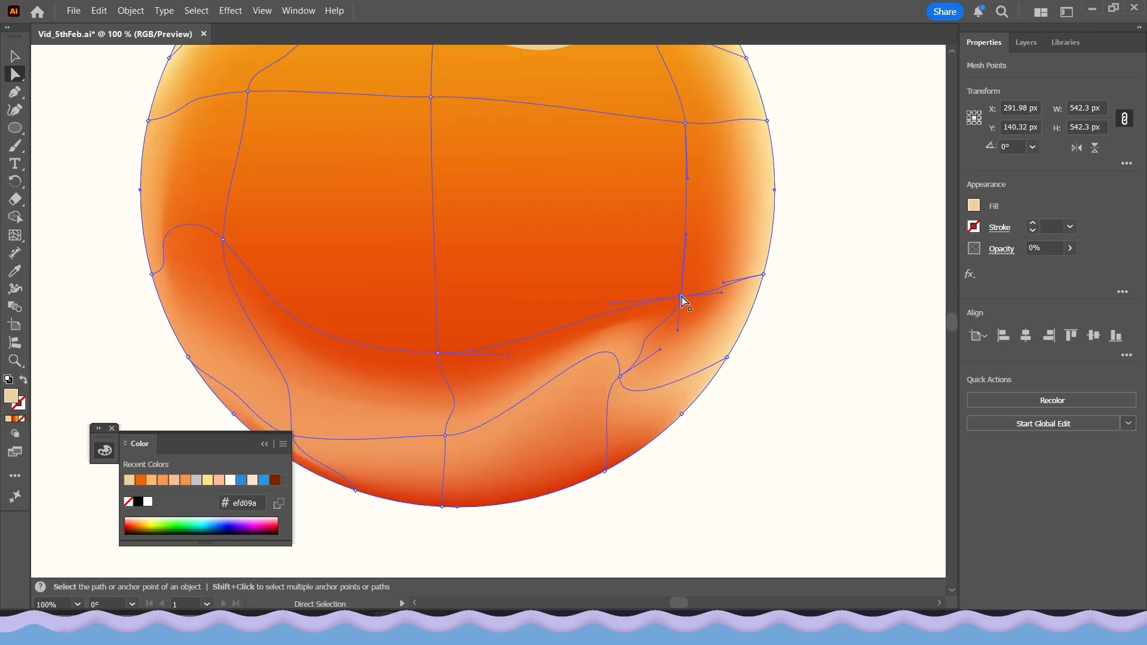
{"action": "left_click_drag", "start_coordinate": [679, 332], "coordinate": [673, 375]}
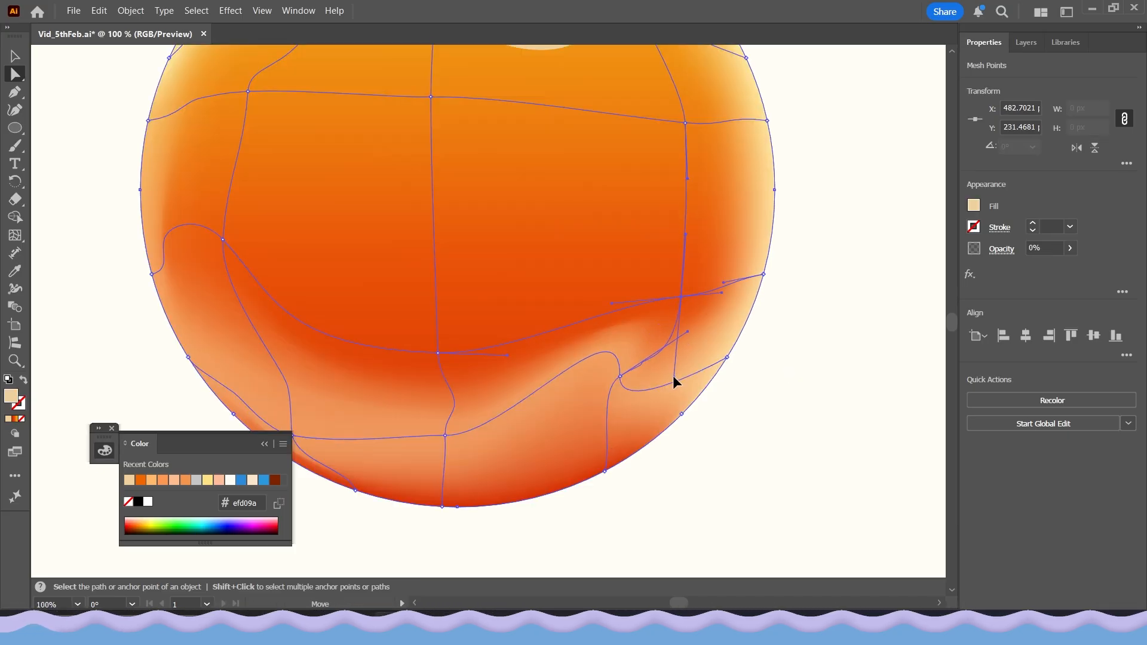
{"action": "left_click", "coordinate": [760, 418]}
{"action": "scroll", "coordinate": [759, 419], "scroll_direction": "down", "scroll_amount": 3}
{"action": "scroll", "coordinate": [754, 422], "scroll_direction": "down", "scroll_amount": 1}
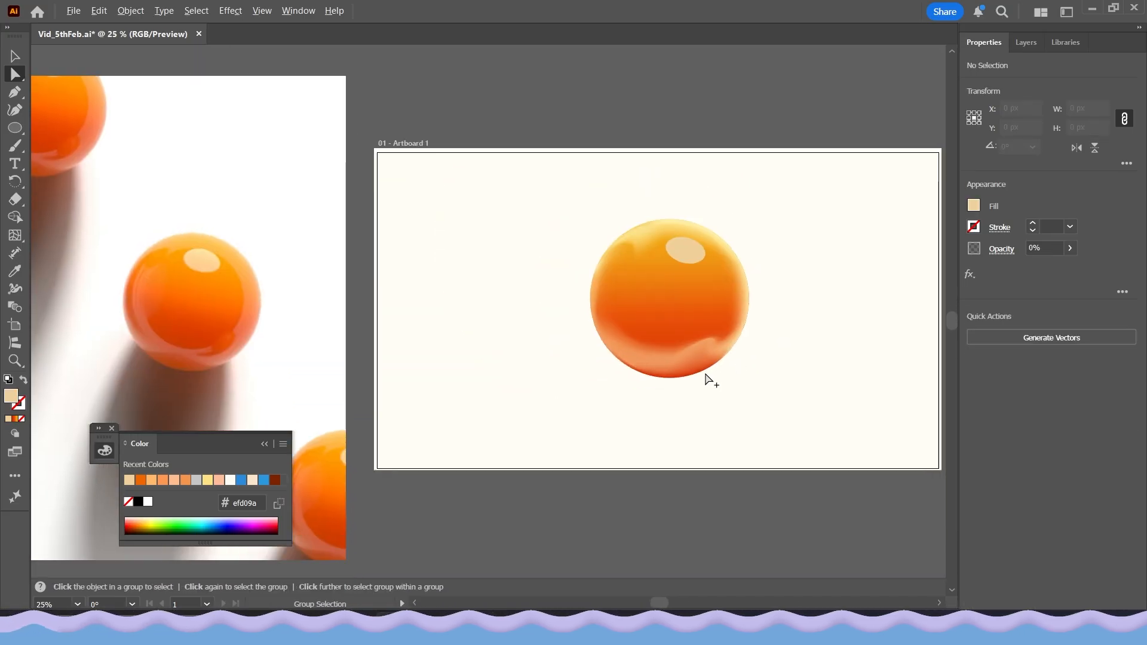
- Shift the bottom highlight's crest mesh point left and raise the right and centre inner mesh points above the highlight
{"action": "scroll", "coordinate": [711, 359], "scroll_direction": "up", "scroll_amount": 5}
{"action": "left_click", "coordinate": [717, 326]}
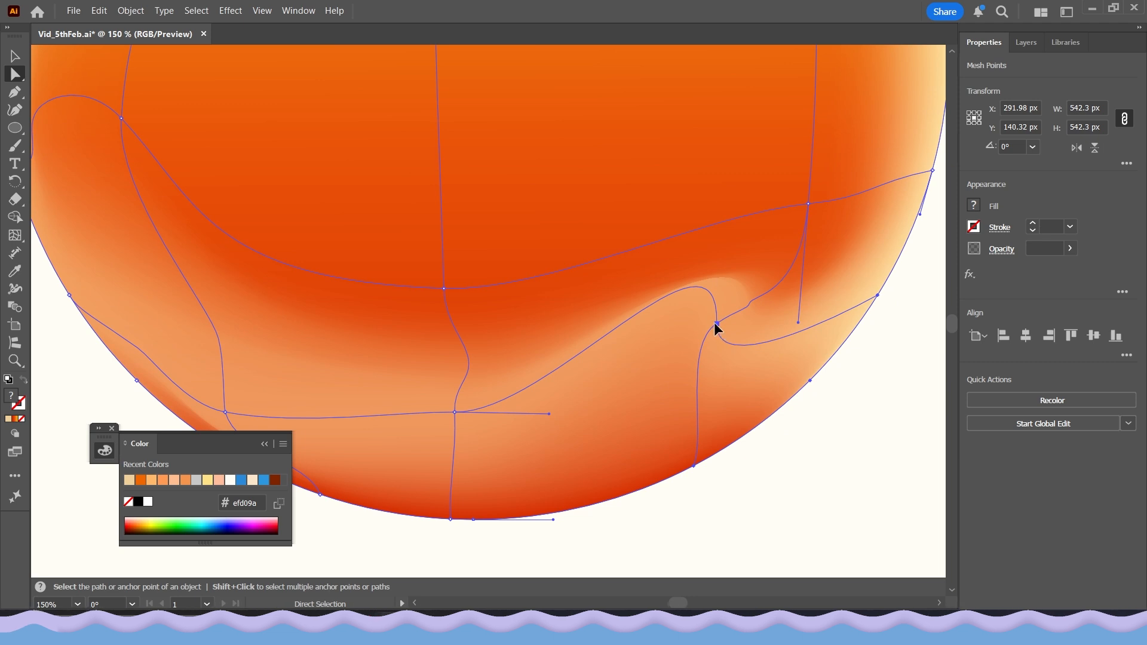
{"action": "left_click_drag", "start_coordinate": [715, 327], "coordinate": [684, 327]}
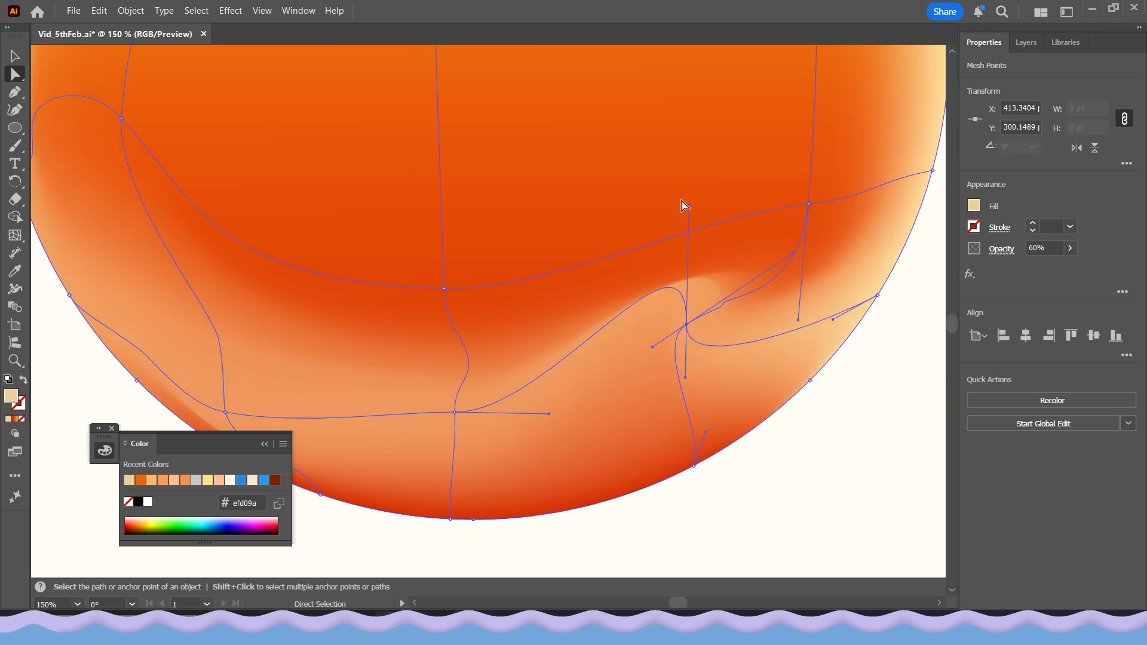
{"action": "left_click", "coordinate": [807, 204]}
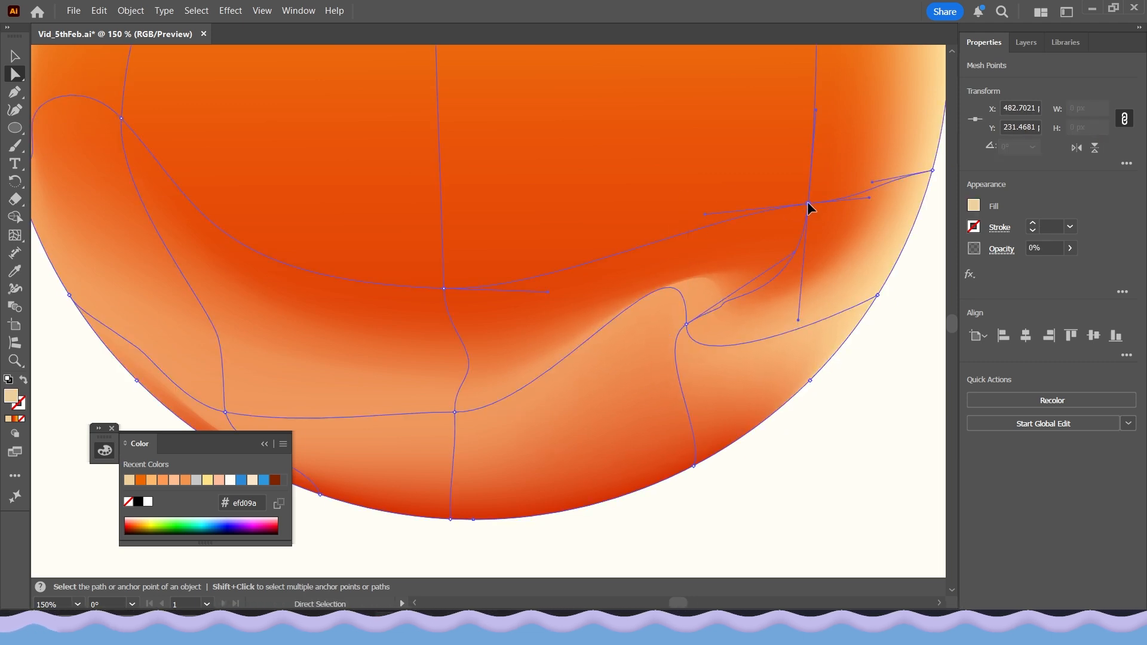
{"action": "left_click_drag", "start_coordinate": [807, 203], "coordinate": [805, 170]}
{"action": "left_click_drag", "start_coordinate": [443, 289], "coordinate": [442, 266]}
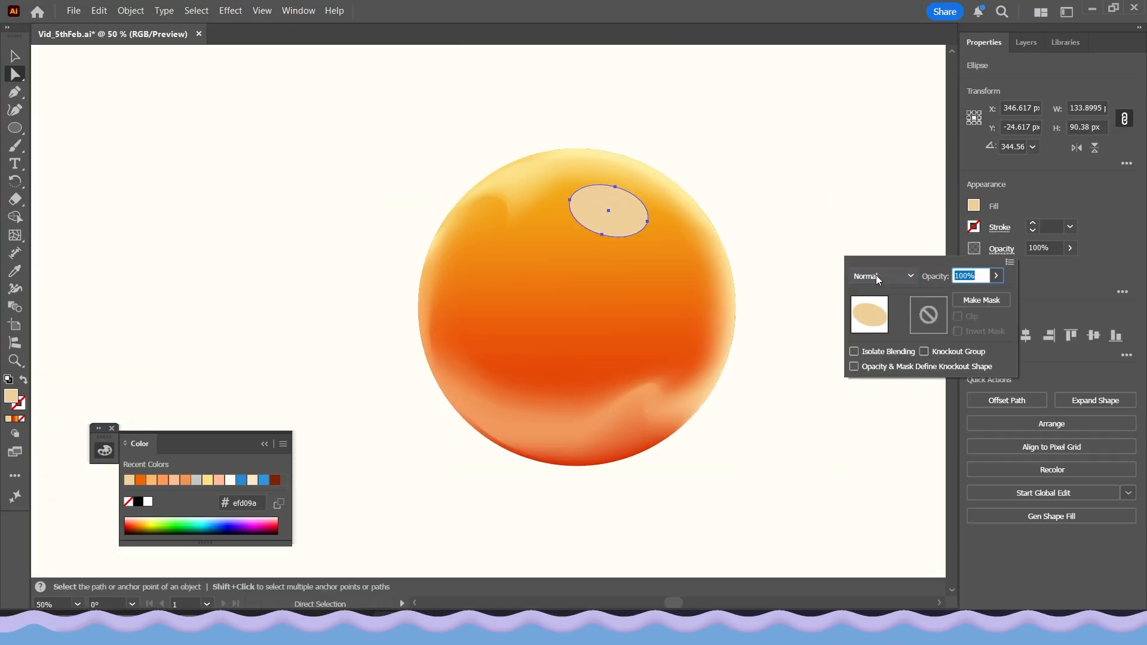
- Choose a different blending mode for the highlight ellipse and give it a linear gradient fill
{"action": "left_click", "coordinate": [881, 275]}
{"action": "left_click", "coordinate": [878, 381]}
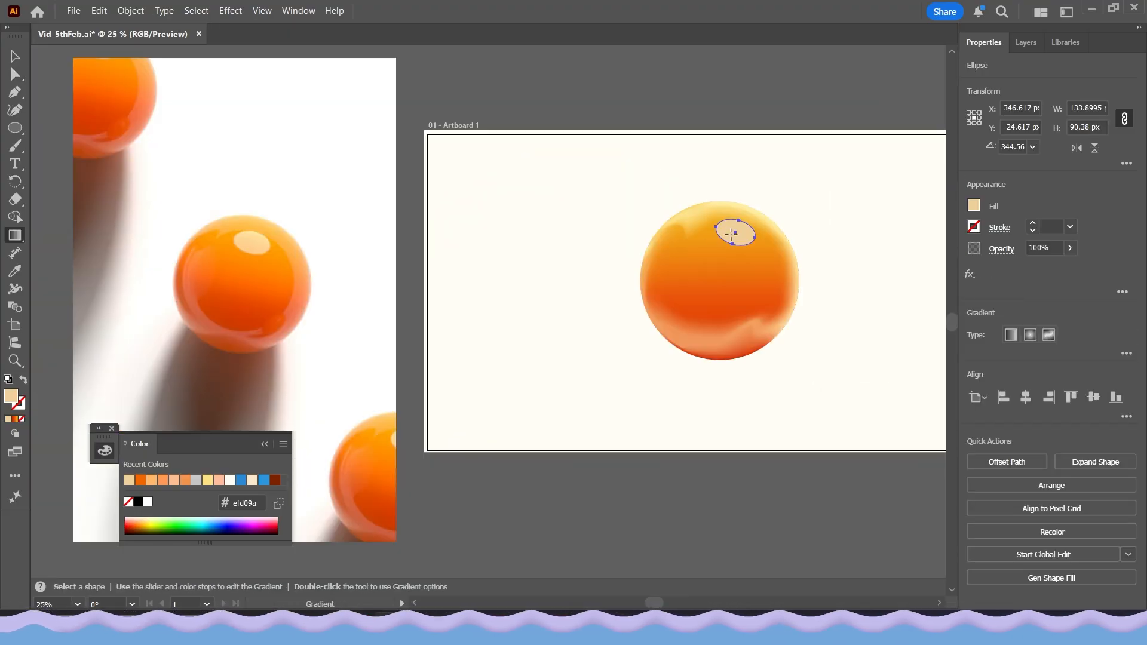
{"action": "left_click", "coordinate": [731, 235]}
{"action": "scroll", "coordinate": [749, 233], "scroll_direction": "up", "scroll_amount": 3}
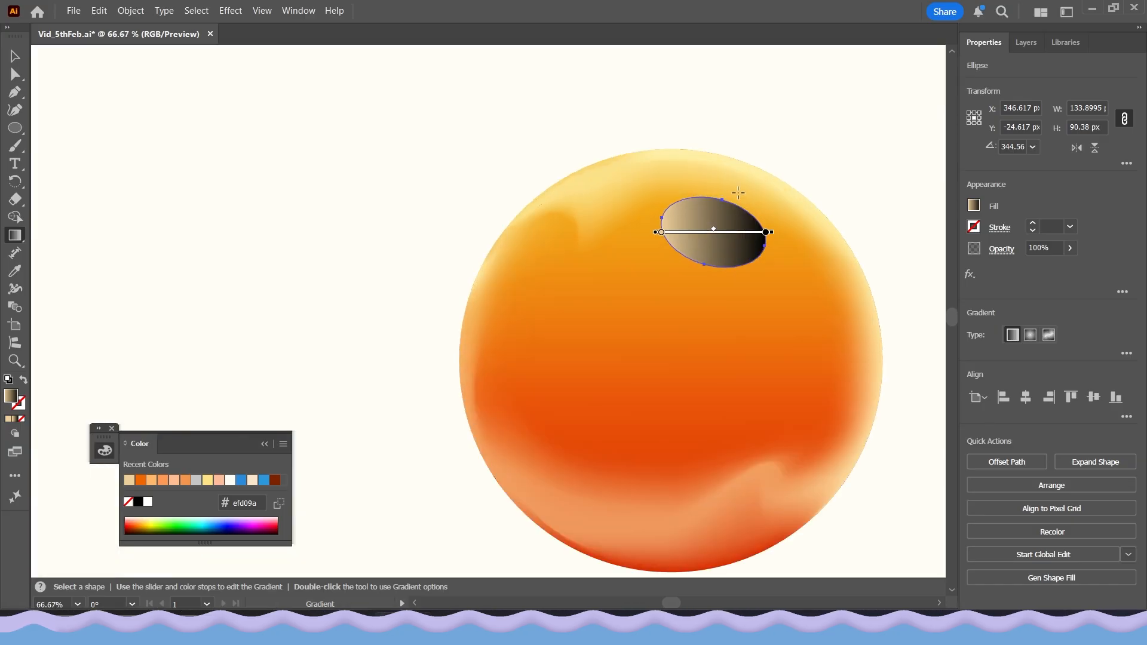
- Angle the ellipse's gradient from upper right to lower left and move the black stop to the ellipse's lower edge
{"action": "left_click_drag", "start_coordinate": [737, 191], "coordinate": [692, 285]}
{"action": "scroll", "coordinate": [693, 285], "scroll_direction": "down", "scroll_amount": 3}
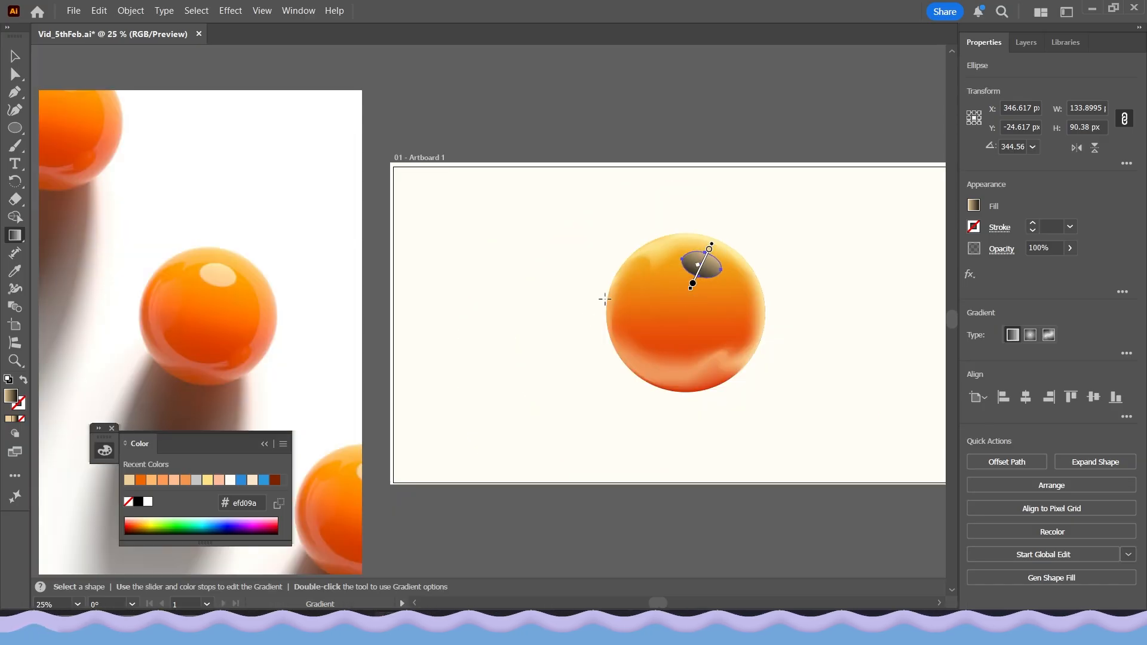
{"action": "scroll", "coordinate": [714, 249], "scroll_direction": "up", "scroll_amount": 3}
{"action": "left_click", "coordinate": [698, 243]}
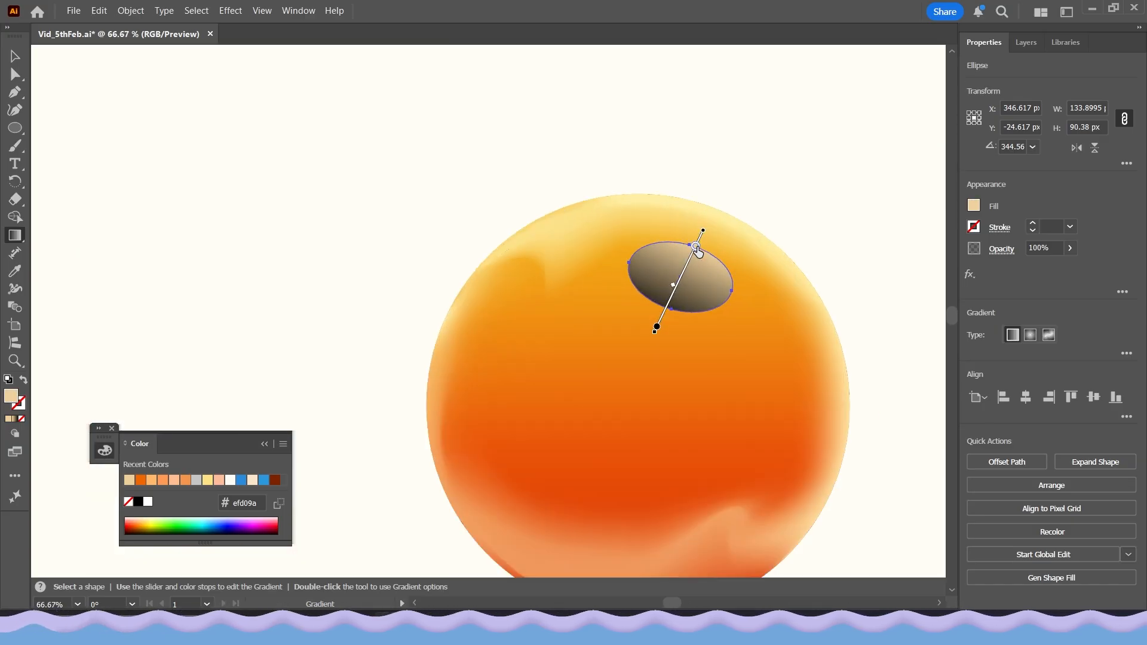
{"action": "left_click_drag", "start_coordinate": [656, 327], "coordinate": [666, 307]}
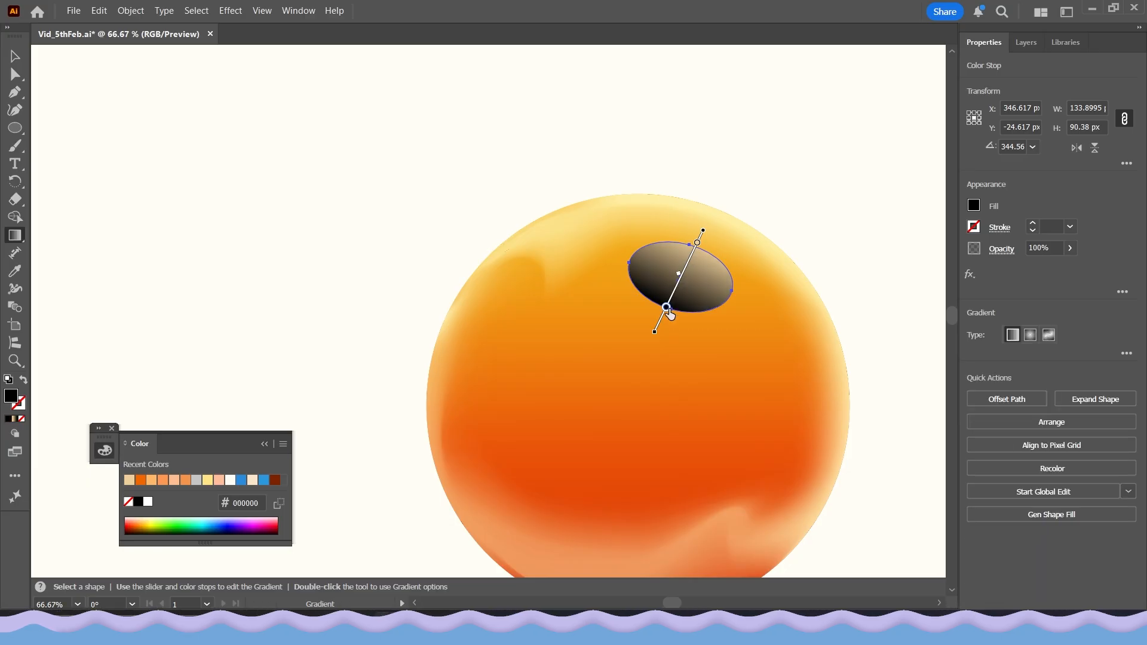
- Recolour the gradient's black stop with the light tan #efd09a sampled from the marble's top-left highlight
{"action": "left_click", "coordinate": [15, 270]}
{"action": "left_click_drag", "start_coordinate": [610, 209], "coordinate": [560, 232]}
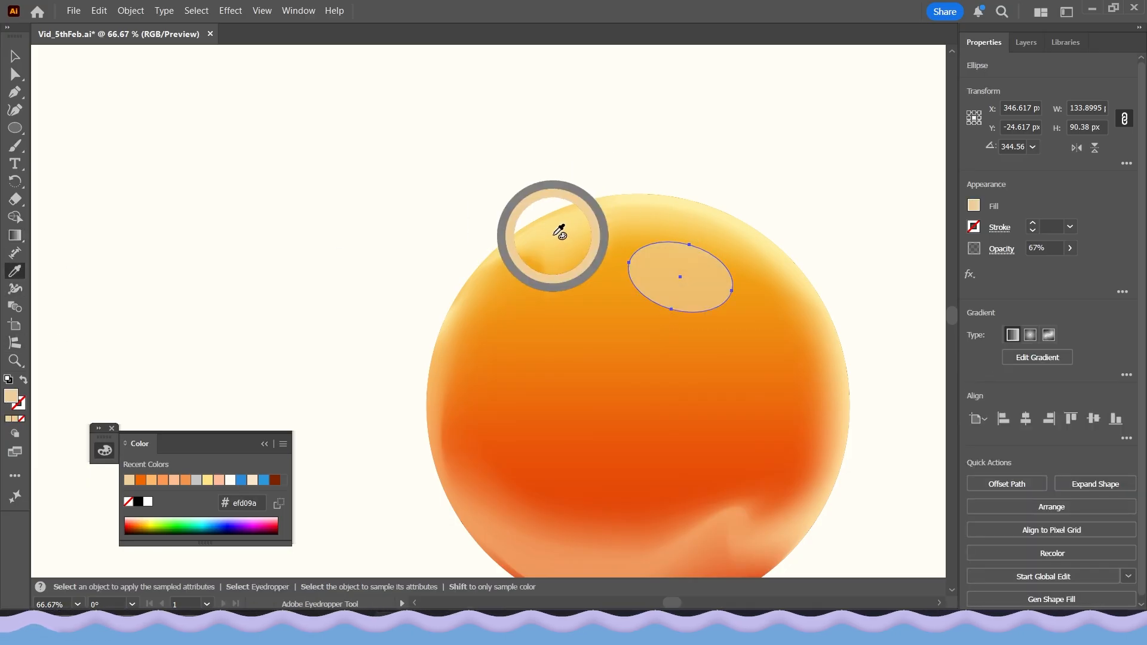
{"action": "left_click", "coordinate": [15, 74]}
{"action": "left_click", "coordinate": [15, 235]}
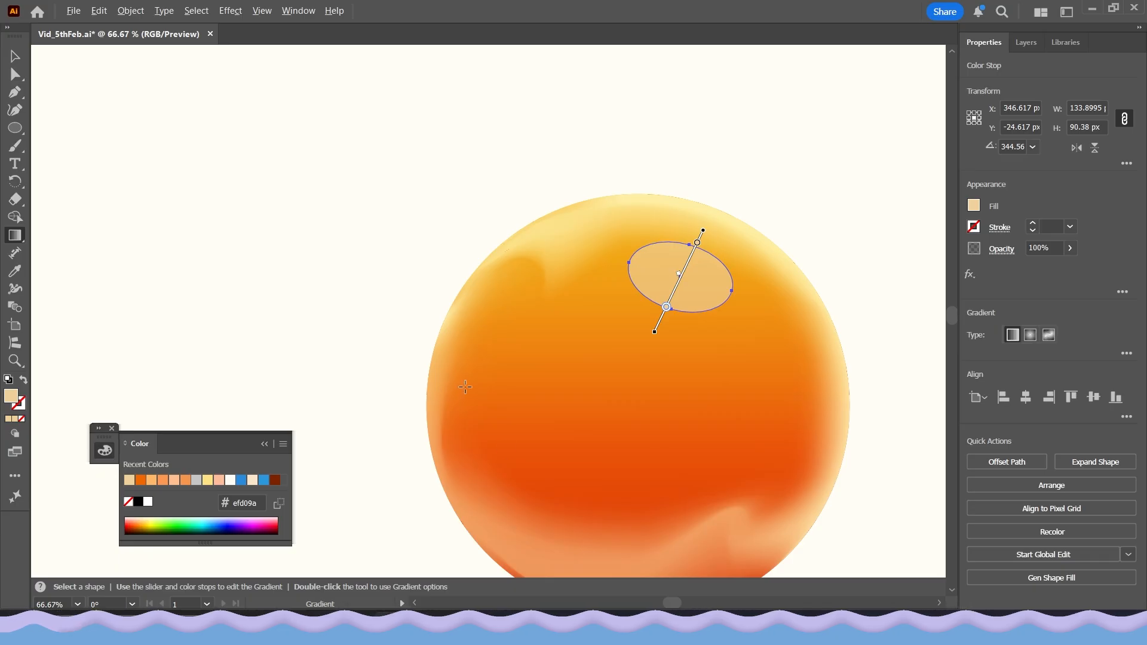
- Set the lower stop of the ellipse's gradient to the orange #f9bb62
{"action": "scroll", "coordinate": [465, 387], "scroll_direction": "down", "scroll_amount": 1}
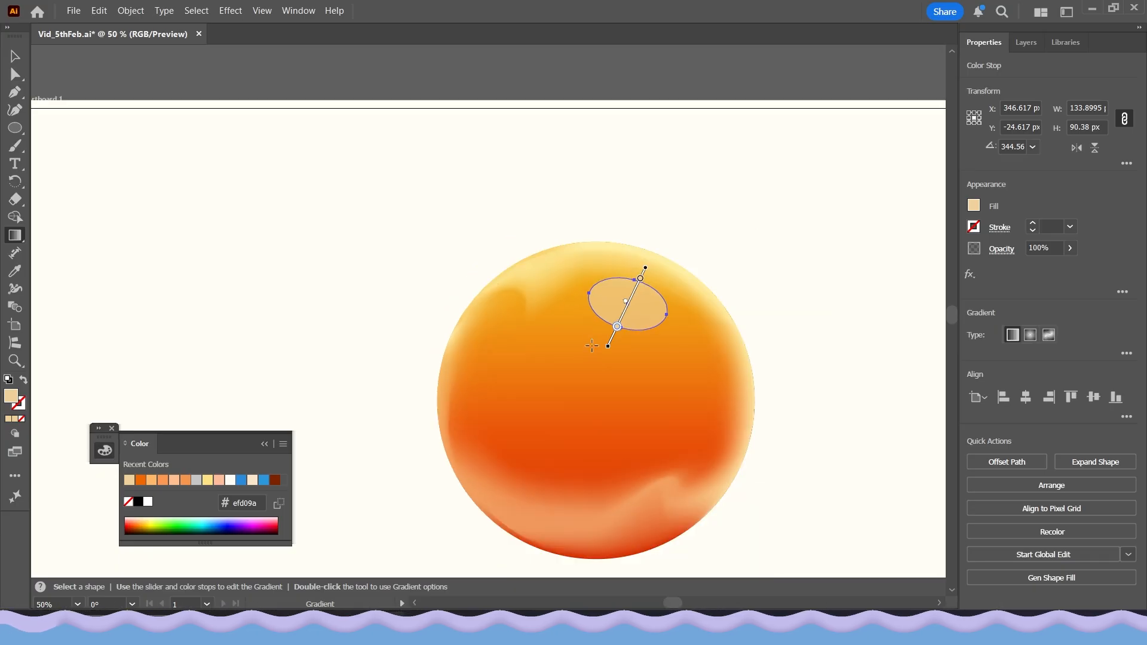
{"action": "double_click", "coordinate": [12, 399]}
{"action": "left_click_drag", "start_coordinate": [726, 308], "coordinate": [770, 295]}
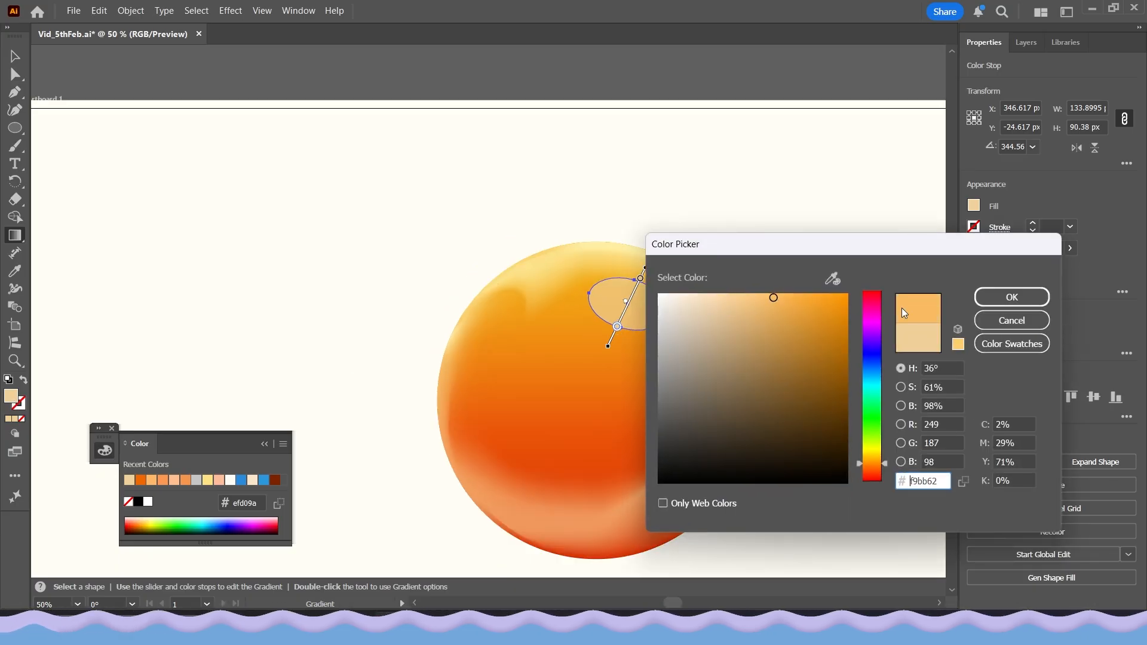
{"action": "left_click", "coordinate": [1011, 297]}
{"action": "left_click", "coordinate": [10, 62]}
{"action": "left_click", "coordinate": [224, 232]}
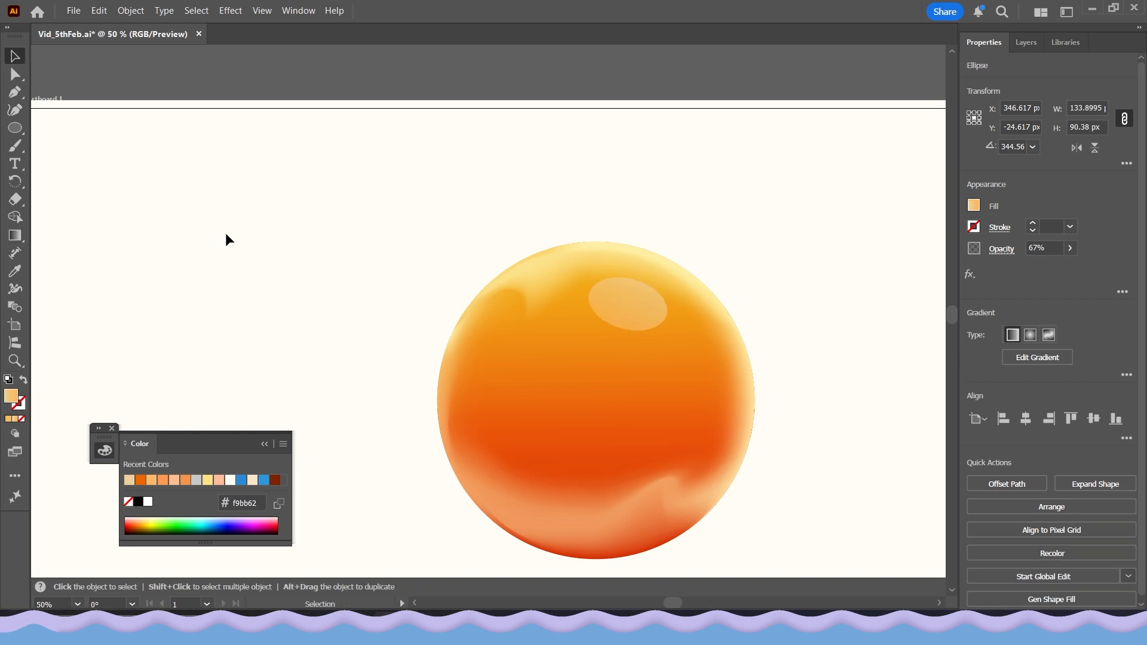
- Recolour the upper stop of the highlight ellipse's gradient with the recently used pale yellow
{"action": "scroll", "coordinate": [314, 281], "scroll_direction": "down", "scroll_amount": 2}
{"action": "left_click_drag", "start_coordinate": [314, 281], "coordinate": [552, 240]}
{"action": "scroll", "coordinate": [723, 248], "scroll_direction": "up", "scroll_amount": 4}
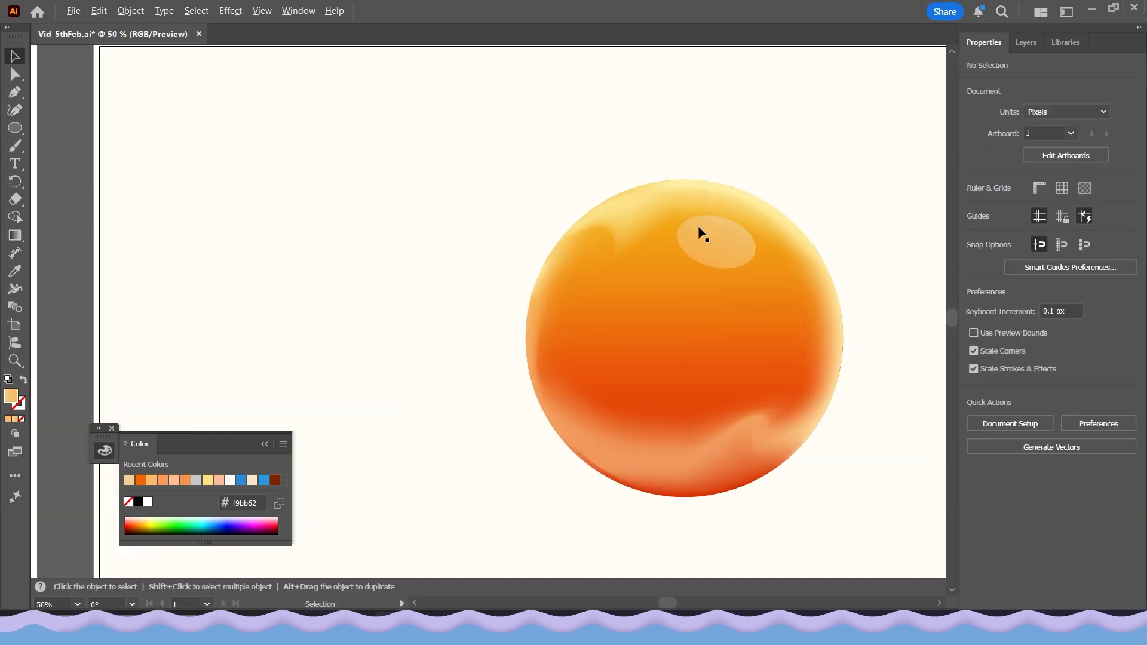
{"action": "left_click", "coordinate": [725, 248]}
{"action": "key", "text": "g"}
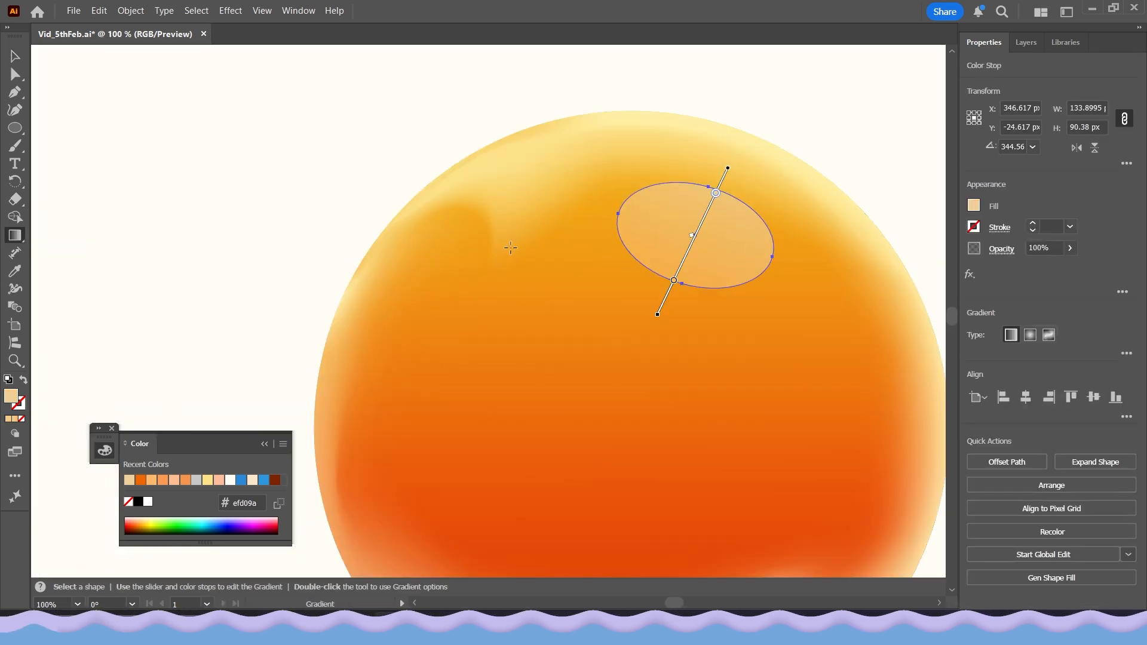
{"action": "left_click", "coordinate": [208, 482]}
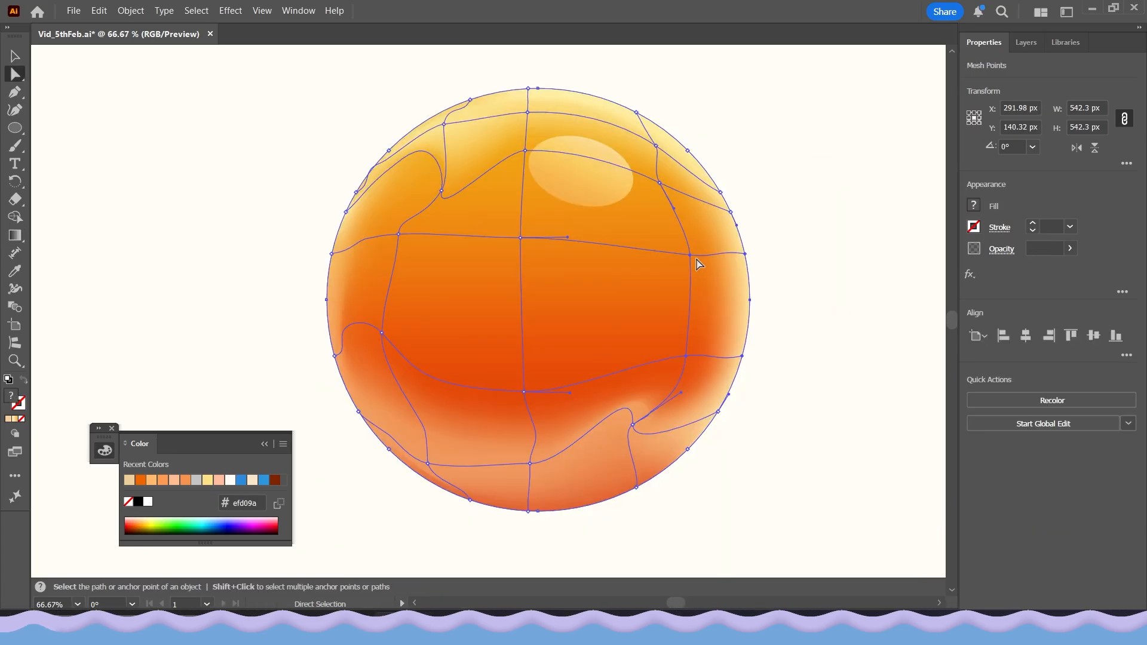
- Add a vertical mesh line to the marble between its rightmost inner mesh line and the right rim
{"action": "left_click_drag", "start_coordinate": [16, 235], "coordinate": [50, 252]}
{"action": "left_click", "coordinate": [719, 257]}
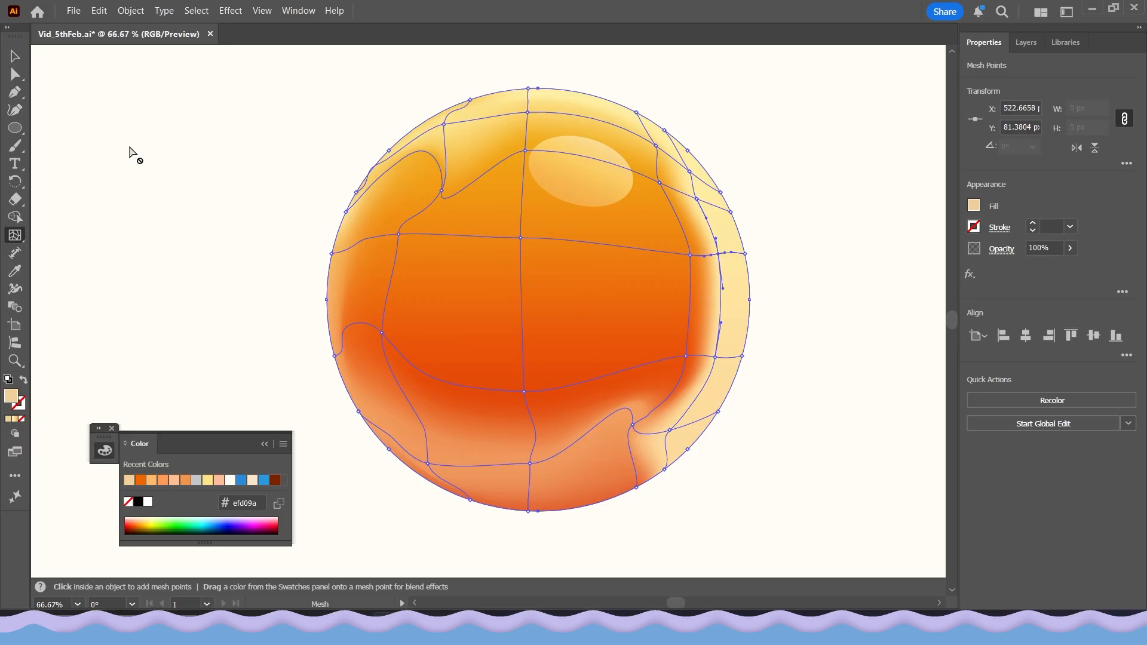
{"action": "left_click", "coordinate": [15, 74]}
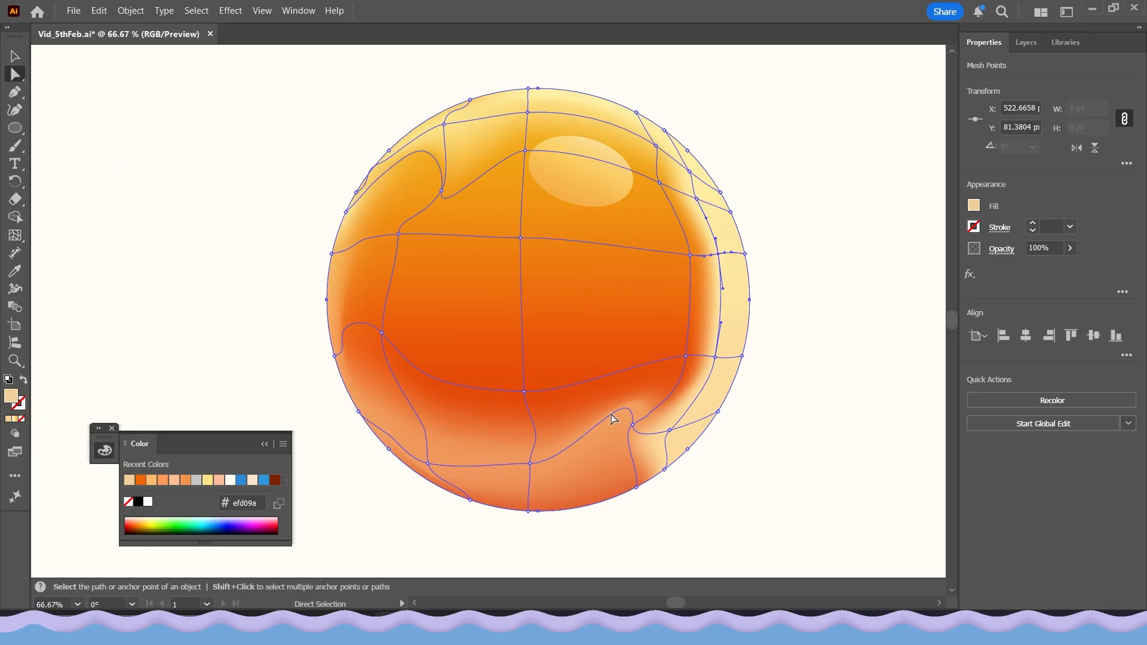
- Make the two lower mesh points of the new right-hand mesh line transparent so the base orange shows through
{"action": "left_click", "coordinate": [670, 430]}
{"action": "left_click", "coordinate": [714, 361]}
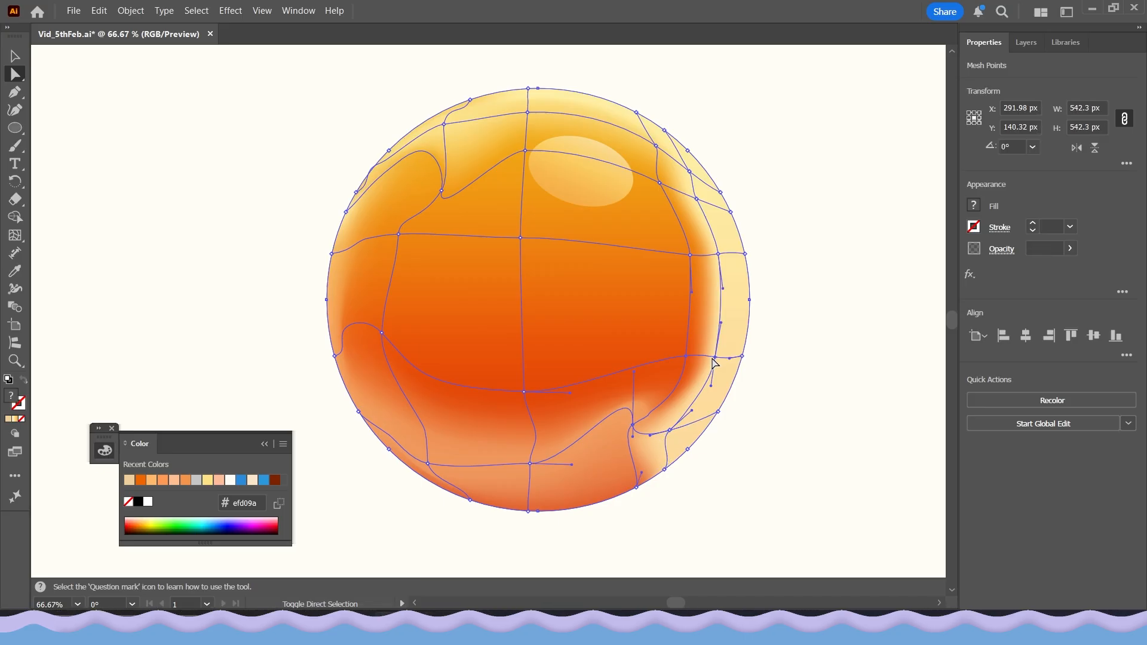
{"action": "left_click", "coordinate": [847, 300]}
{"action": "left_click", "coordinate": [668, 429]}
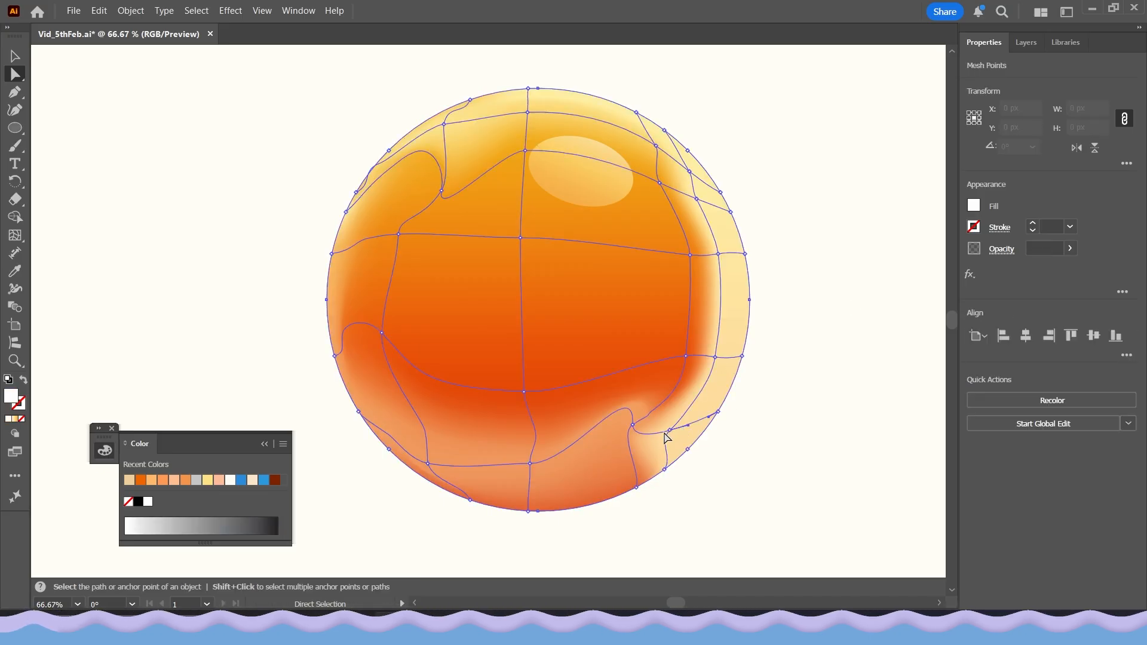
{"action": "left_click", "coordinate": [670, 430]}
{"action": "left_click", "coordinate": [716, 358], "text": "shift"}
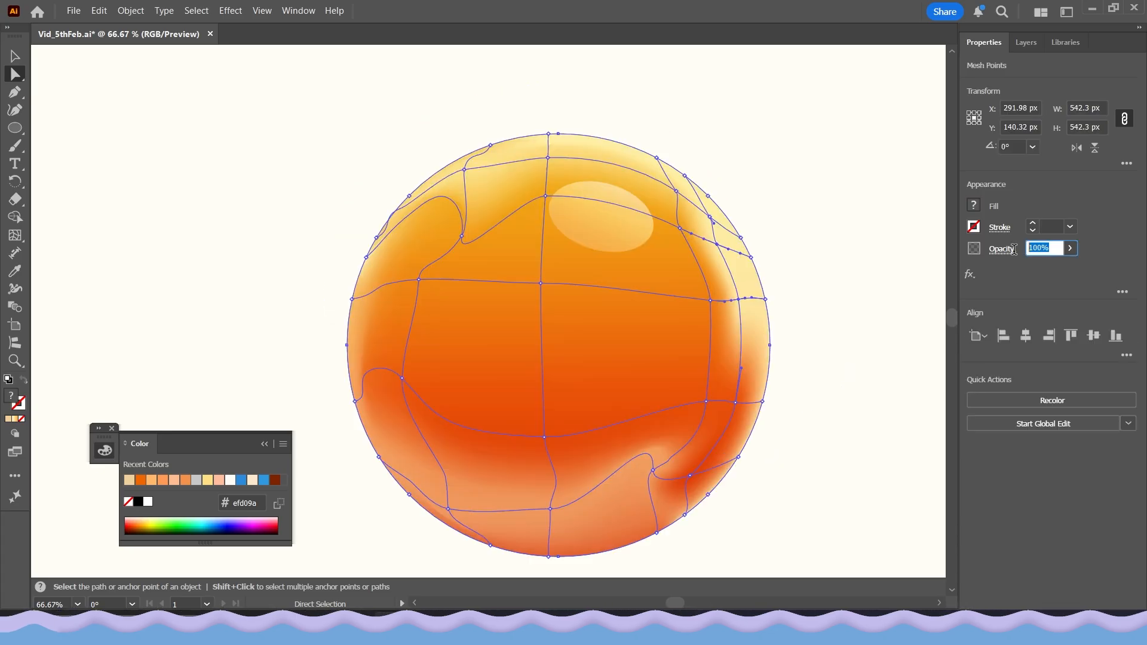
- Set the opacity of the upper mesh points on the new right-hand mesh line to 60%
{"action": "type", "text": "60"}
{"action": "key", "text": "Return"}
{"action": "left_click", "coordinate": [884, 332]}
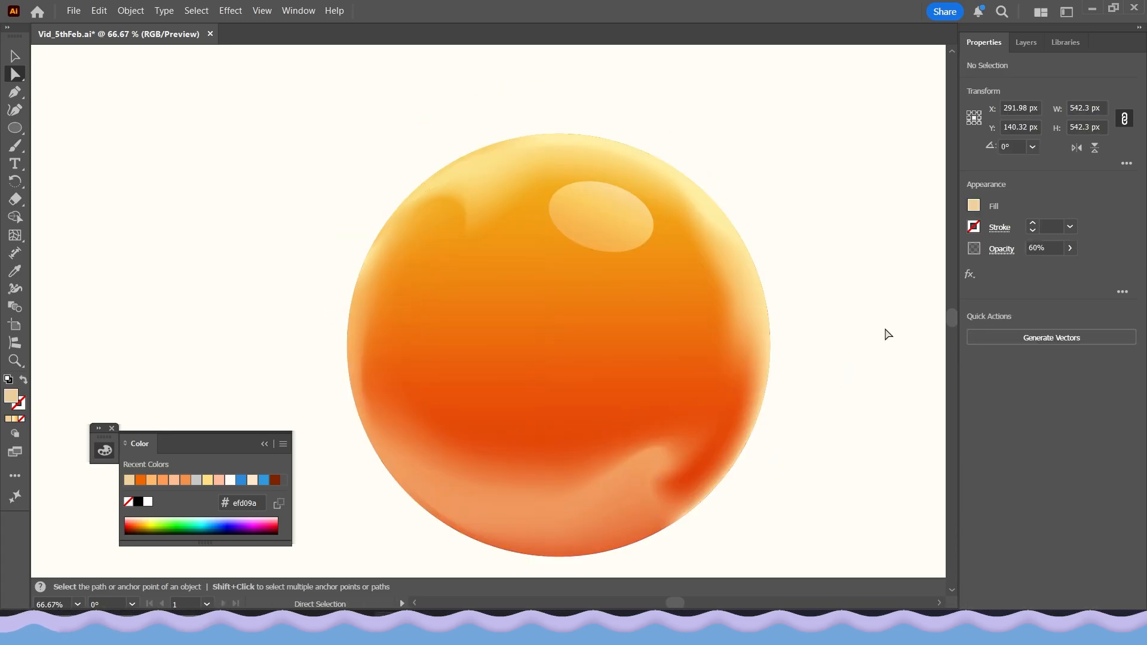
- Move the marble's inner right and upper-right mesh points outward, closer to the newly added mesh line
{"action": "scroll", "coordinate": [827, 325], "scroll_direction": "down", "scroll_amount": 1}
{"action": "scroll", "coordinate": [747, 281], "scroll_direction": "up", "scroll_amount": 1}
{"action": "left_click", "coordinate": [734, 298]}
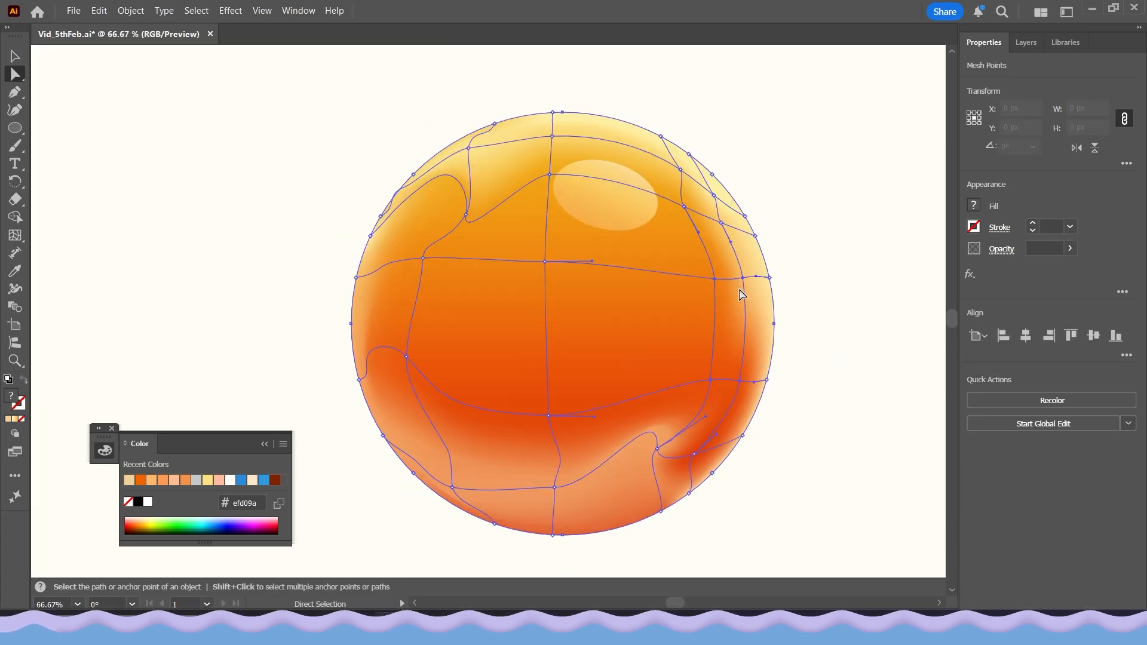
{"action": "left_click", "coordinate": [710, 280]}
{"action": "key", "text": "ctrl+h"}
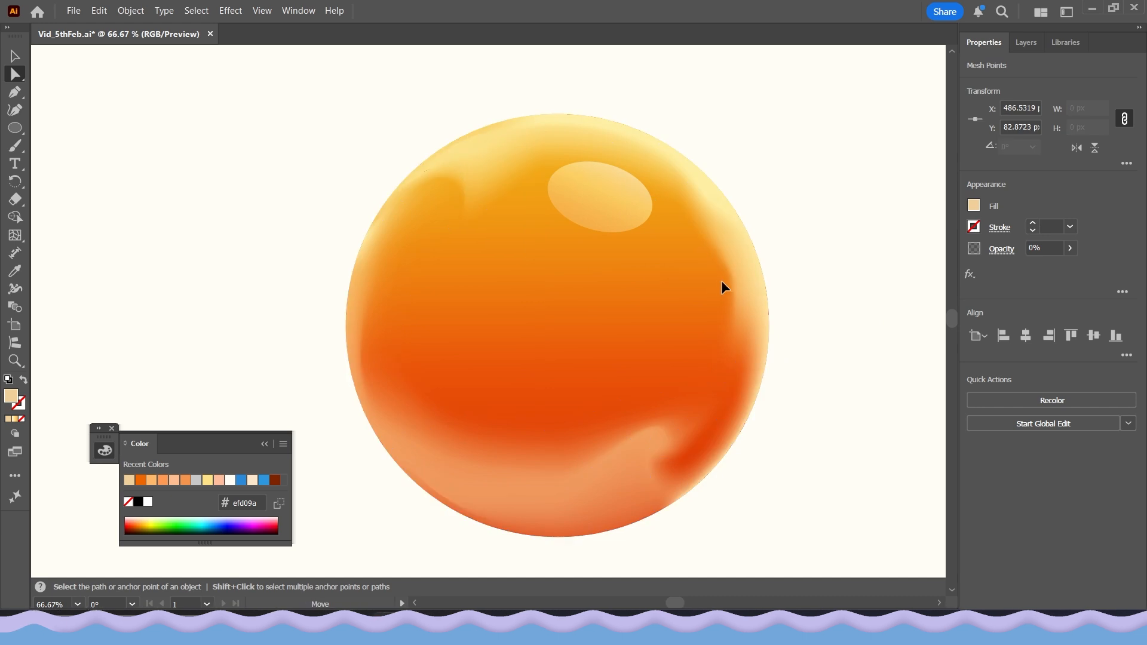
{"action": "left_click_drag", "start_coordinate": [721, 282], "coordinate": [718, 283]}
{"action": "left_click", "coordinate": [679, 209]}
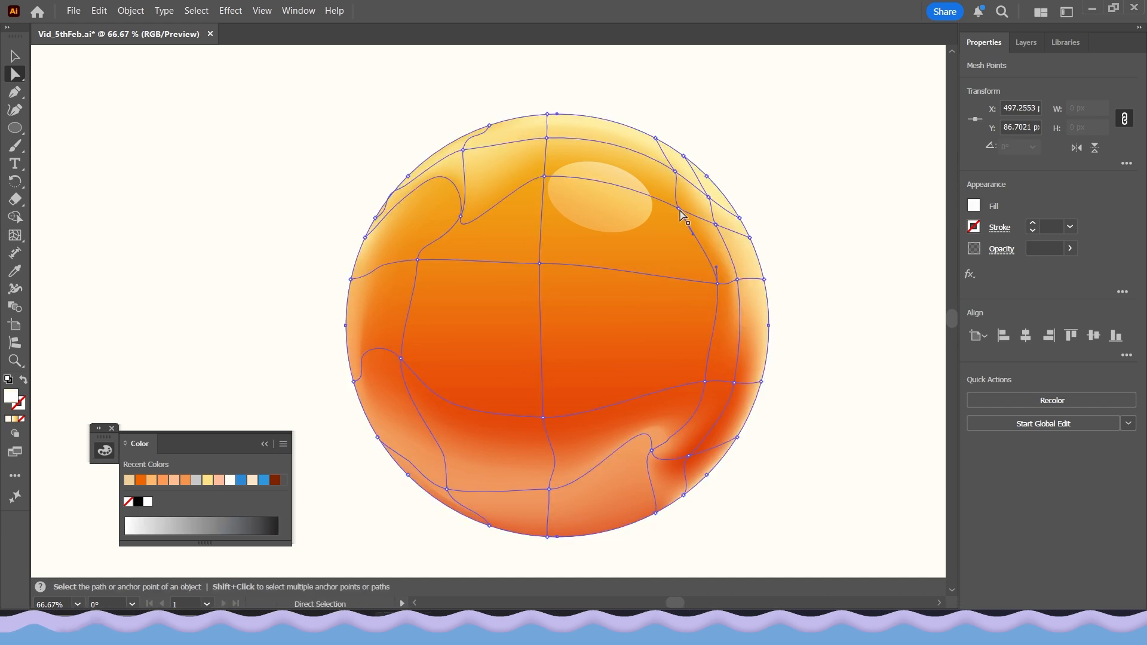
{"action": "left_click", "coordinate": [678, 209]}
{"action": "key", "text": "ctrl+h"}
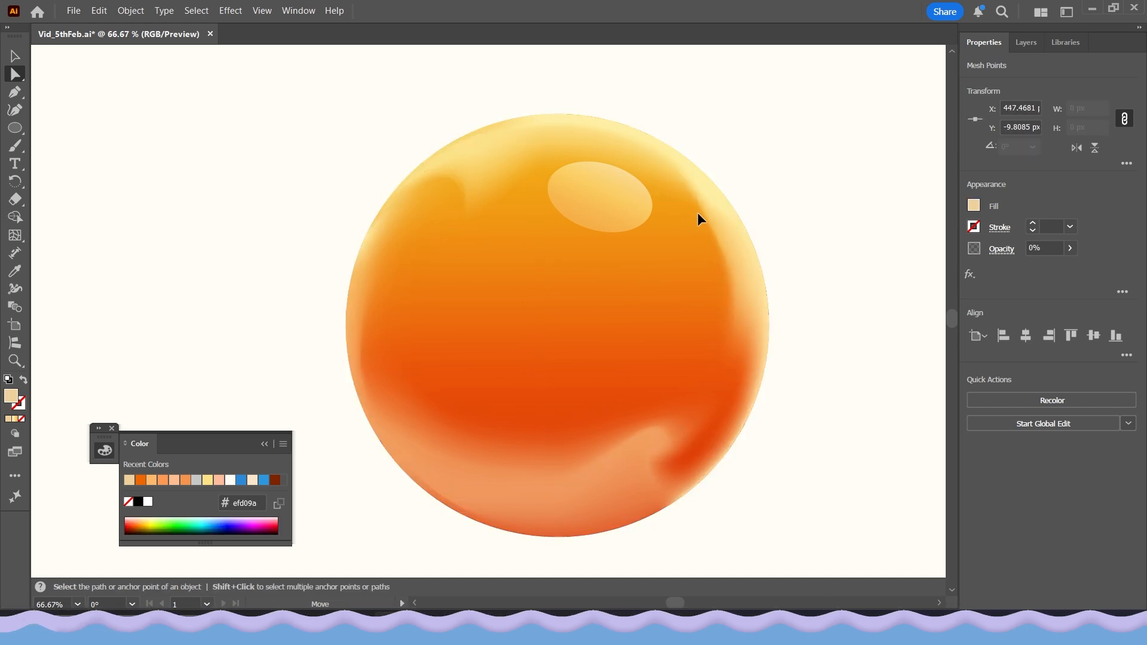
{"action": "left_click_drag", "start_coordinate": [697, 217], "coordinate": [697, 219]}
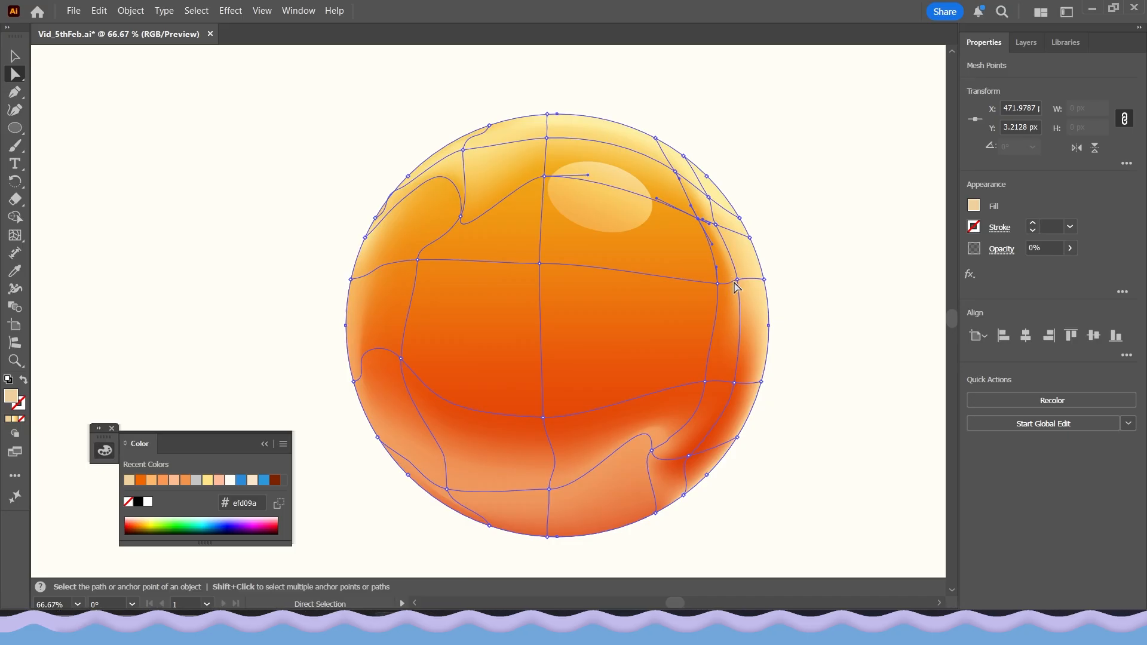
{"action": "left_click_drag", "start_coordinate": [718, 284], "coordinate": [712, 288]}
{"action": "left_click", "coordinate": [824, 320]}
- Move the inner top-centre mesh point upward and the inner upper-right mesh point up towards the rim to narrow the highlight band
{"action": "scroll", "coordinate": [824, 320], "scroll_direction": "down", "scroll_amount": 1}
{"action": "left_click_drag", "start_coordinate": [814, 332], "coordinate": [785, 322]}
{"action": "scroll", "coordinate": [734, 288], "scroll_direction": "down", "scroll_amount": 1}
{"action": "scroll", "coordinate": [765, 313], "scroll_direction": "down", "scroll_amount": 1}
{"action": "scroll", "coordinate": [771, 202], "scroll_direction": "up", "scroll_amount": 1}
{"action": "scroll", "coordinate": [771, 205], "scroll_direction": "up", "scroll_amount": 3}
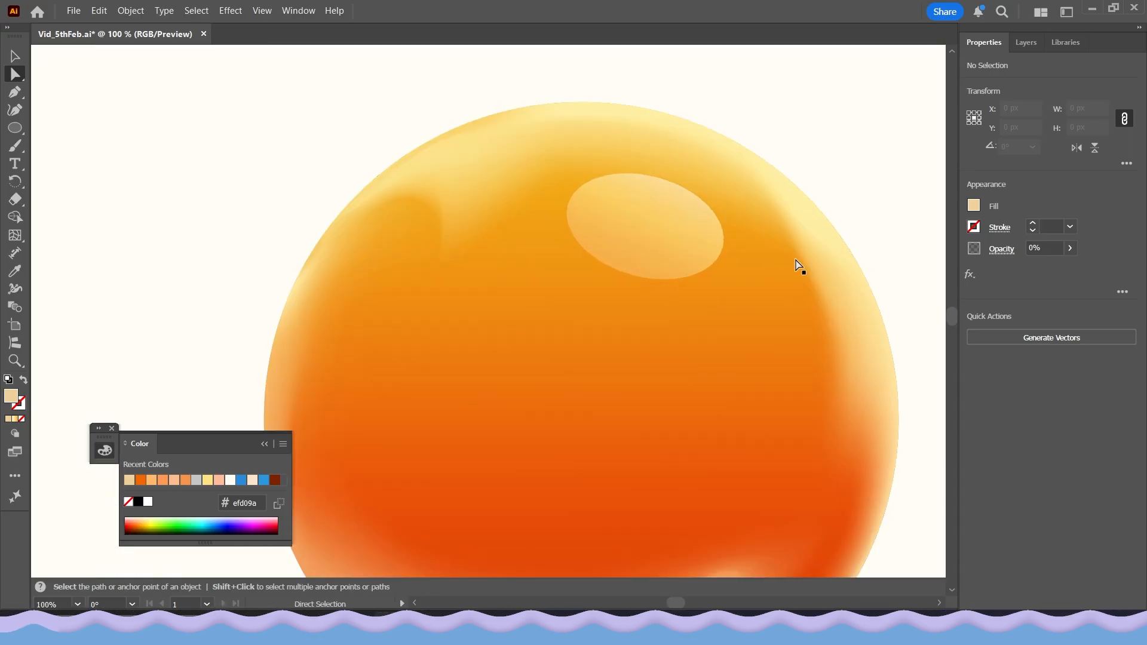
{"action": "left_click", "coordinate": [793, 259]}
{"action": "scroll", "coordinate": [785, 243], "scroll_direction": "down", "scroll_amount": 1}
{"action": "left_click", "coordinate": [762, 211]}
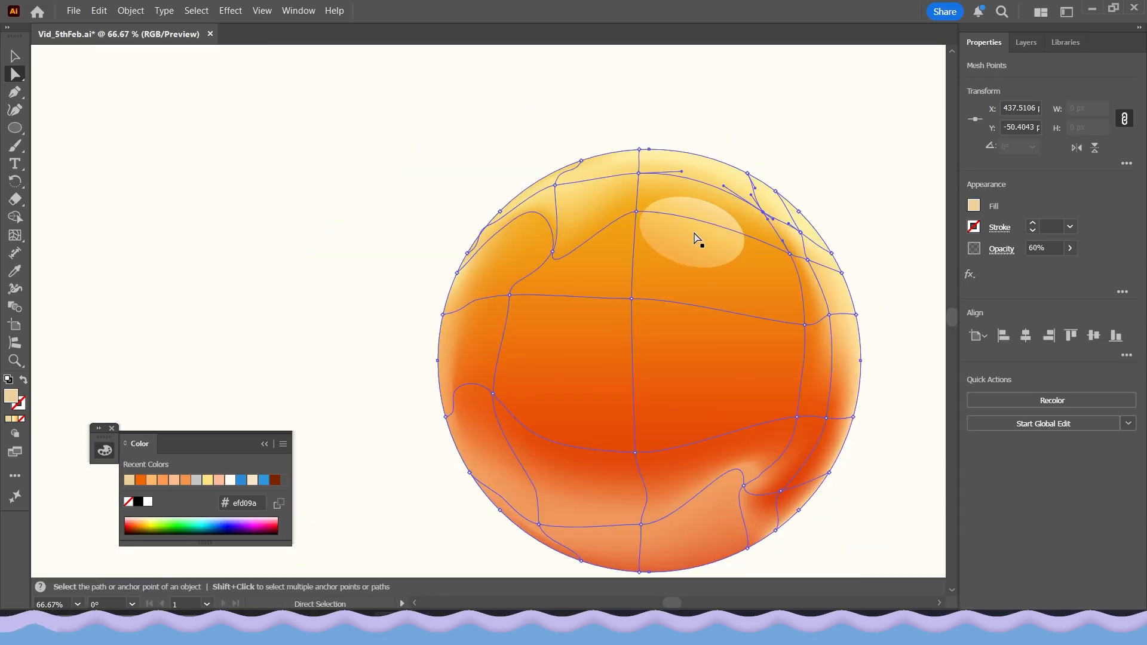
{"action": "left_click_drag", "start_coordinate": [635, 211], "coordinate": [635, 188]}
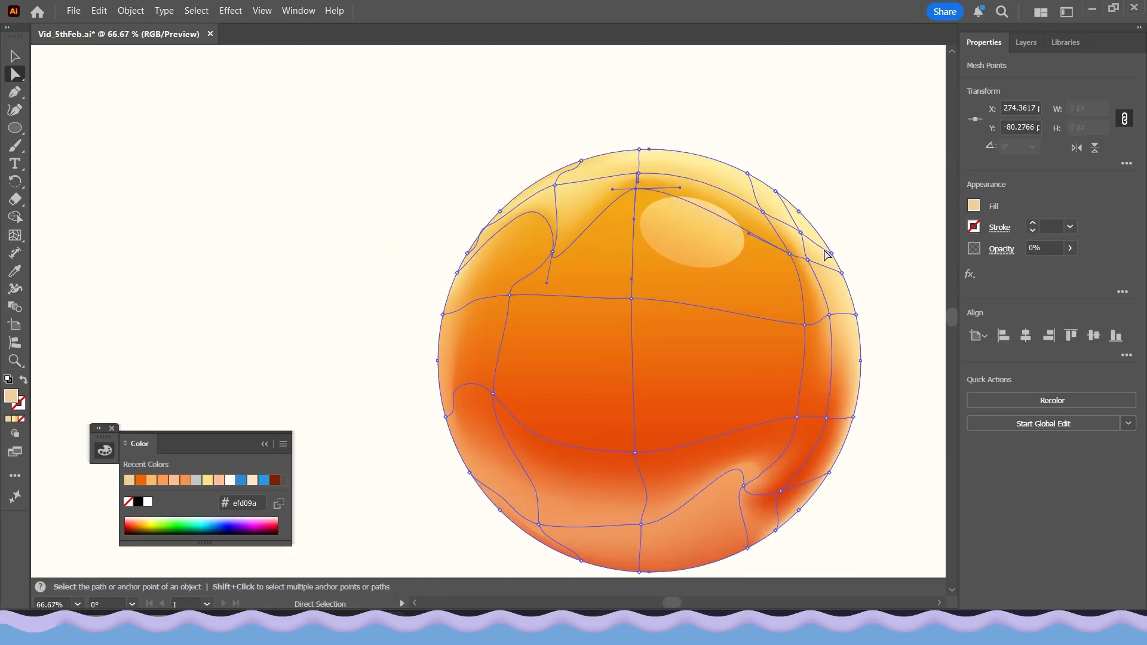
{"action": "left_click", "coordinate": [769, 236]}
{"action": "left_click_drag", "start_coordinate": [777, 252], "coordinate": [787, 242]}
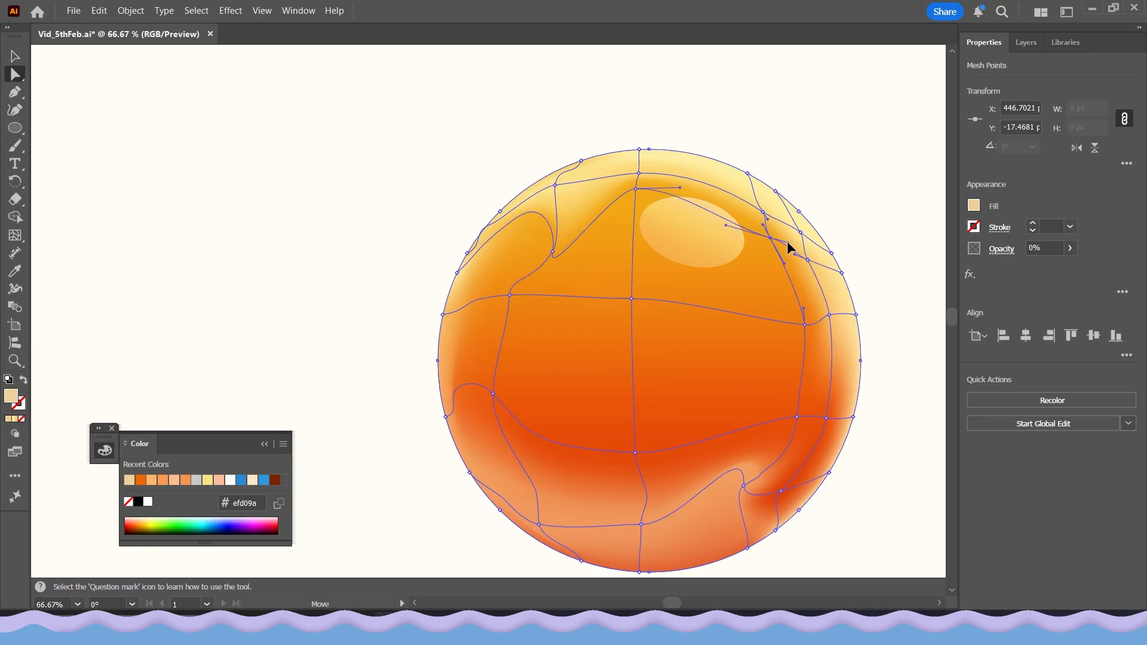
{"action": "left_click", "coordinate": [896, 306], "text": "ctrl"}
- Shift the mesh point just below the marble's top edge slightly upward along the centre mesh line
{"action": "scroll", "coordinate": [782, 293], "scroll_direction": "down", "scroll_amount": 3}
{"action": "scroll", "coordinate": [762, 259], "scroll_direction": "up", "scroll_amount": 2}
{"action": "left_click", "coordinate": [695, 187]}
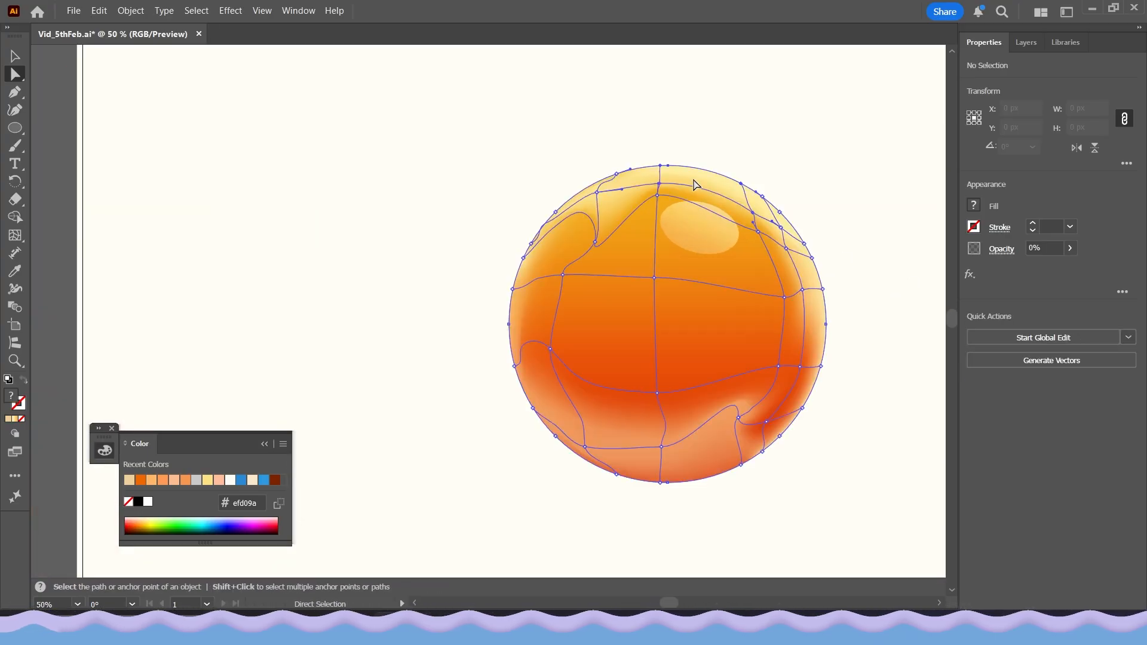
{"action": "scroll", "coordinate": [716, 194], "scroll_direction": "up", "scroll_amount": 2}
{"action": "left_click", "coordinate": [589, 204]}
{"action": "left_click_drag", "start_coordinate": [597, 171], "coordinate": [593, 163]}
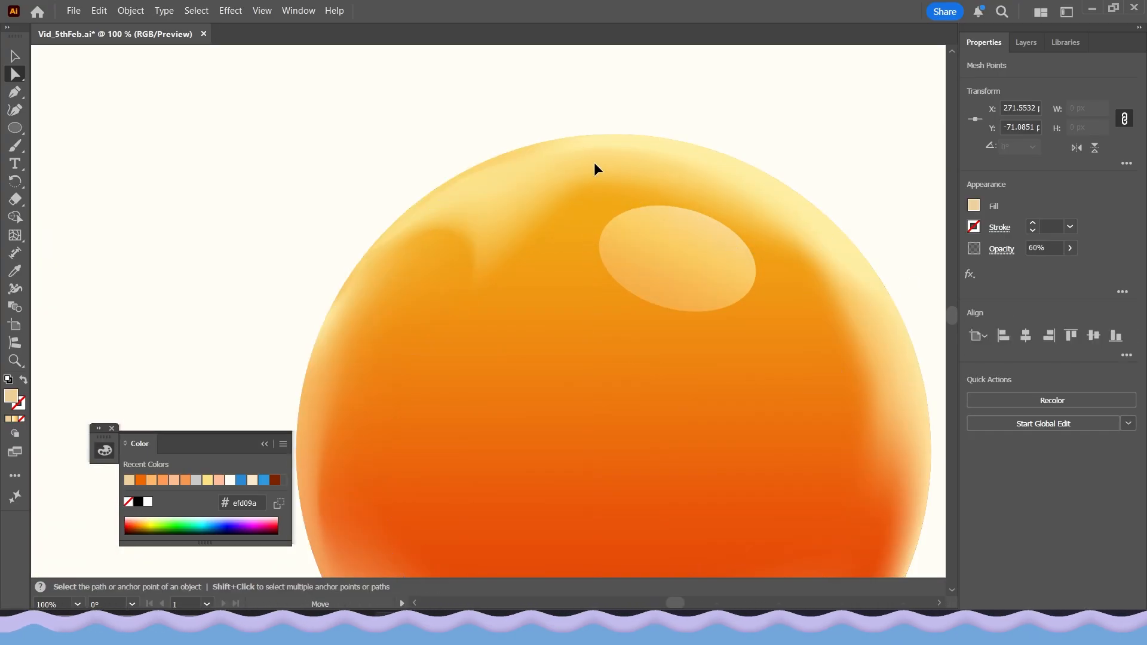
- Set the opacity of the top-centre mesh point on the marble's rim to 60%
{"action": "left_click", "coordinate": [598, 136]}
{"action": "left_click", "coordinate": [1043, 248]}
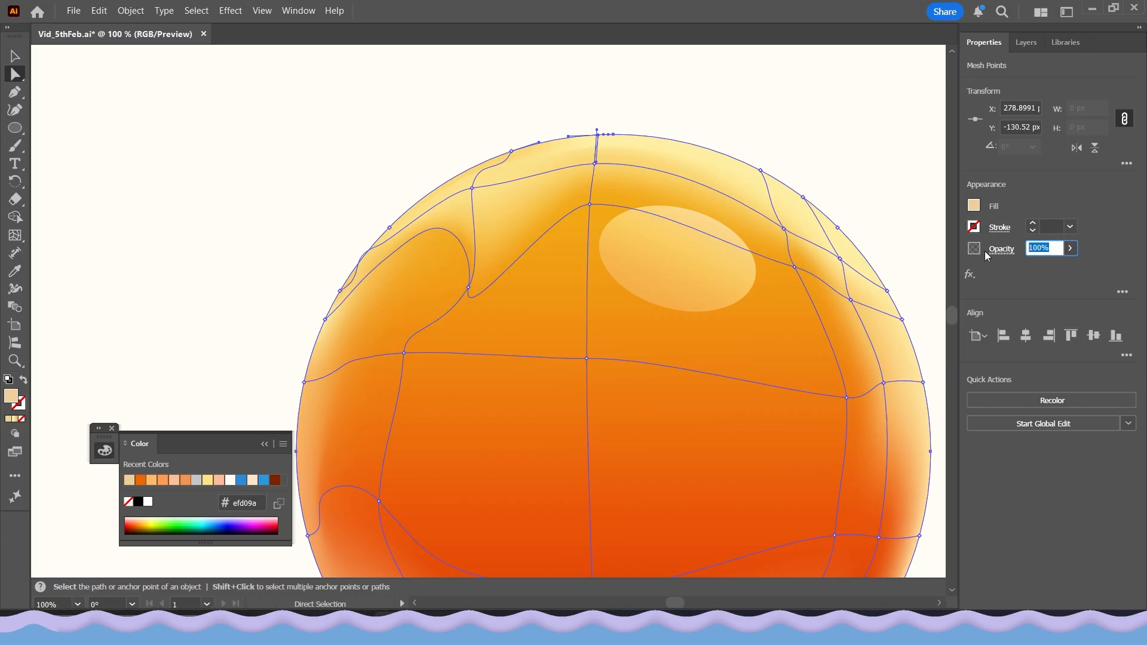
{"action": "type", "text": "60"}
{"action": "key", "text": "Return"}
{"action": "left_click", "coordinate": [781, 179]}
- Set the opacity of the group of mesh points at the marble's upper-right rim to 60%
{"action": "scroll", "coordinate": [766, 210], "scroll_direction": "down", "scroll_amount": 2}
{"action": "scroll", "coordinate": [765, 211], "scroll_direction": "up", "scroll_amount": 1}
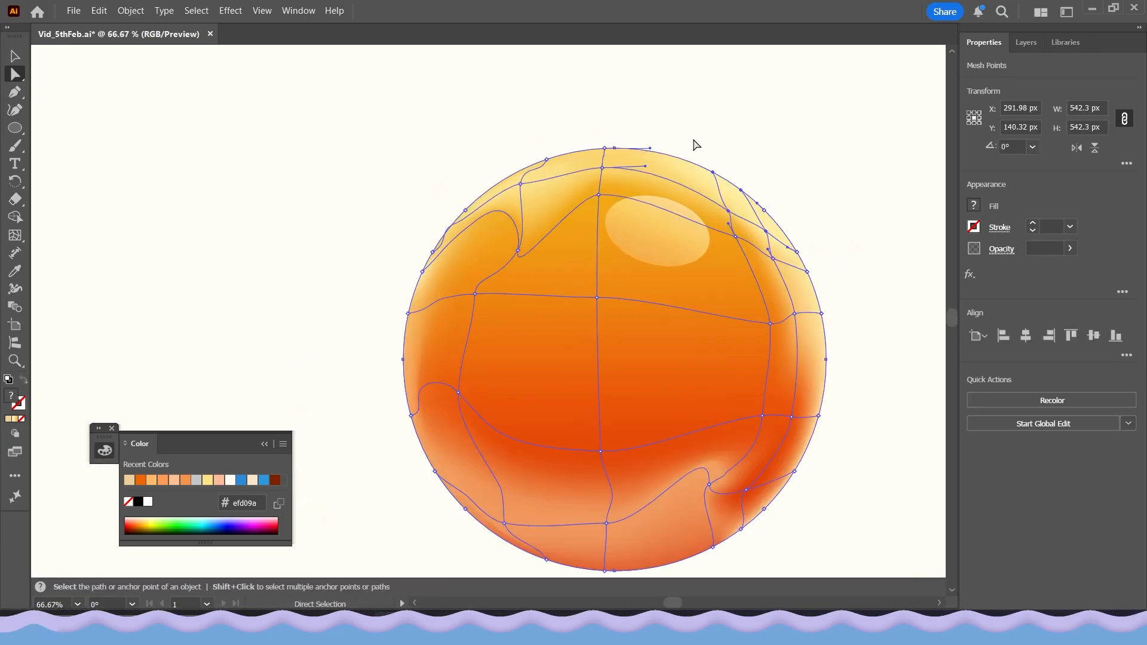
{"action": "left_click_drag", "start_coordinate": [694, 146], "coordinate": [782, 206]}
{"action": "type", "text": "60"}
{"action": "key", "text": "Return"}
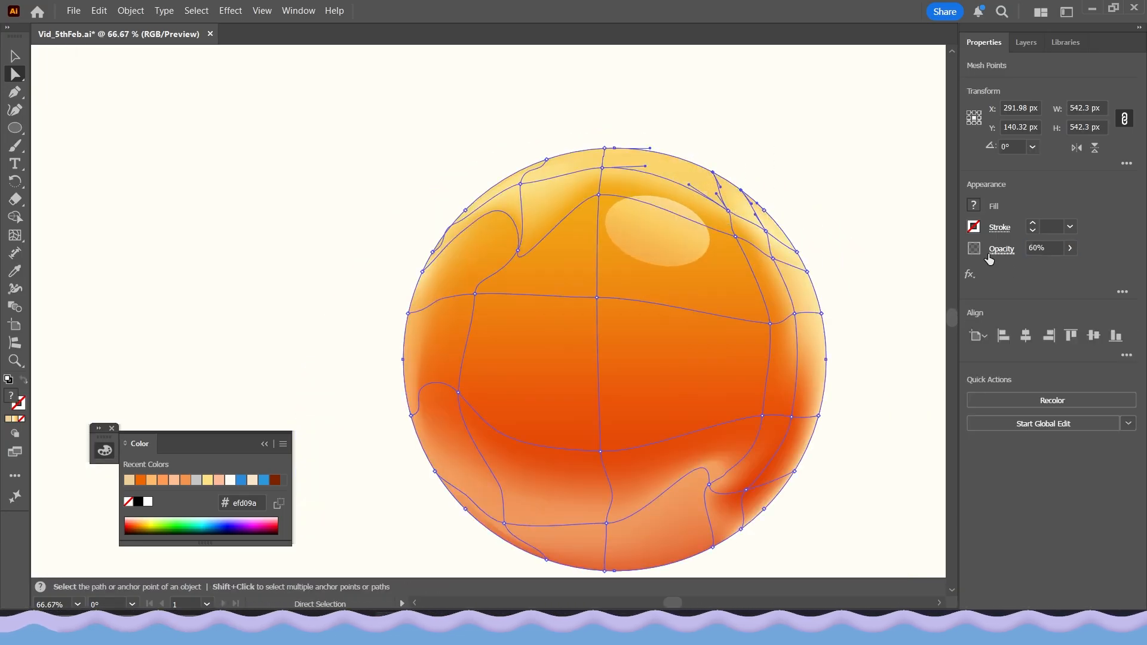
{"action": "left_click", "coordinate": [877, 307]}
- Reposition the inner upper-right mesh point and angle its handles to round the orange area's corner
{"action": "scroll", "coordinate": [860, 286], "scroll_direction": "up", "scroll_amount": 1}
{"action": "left_click", "coordinate": [746, 241]}
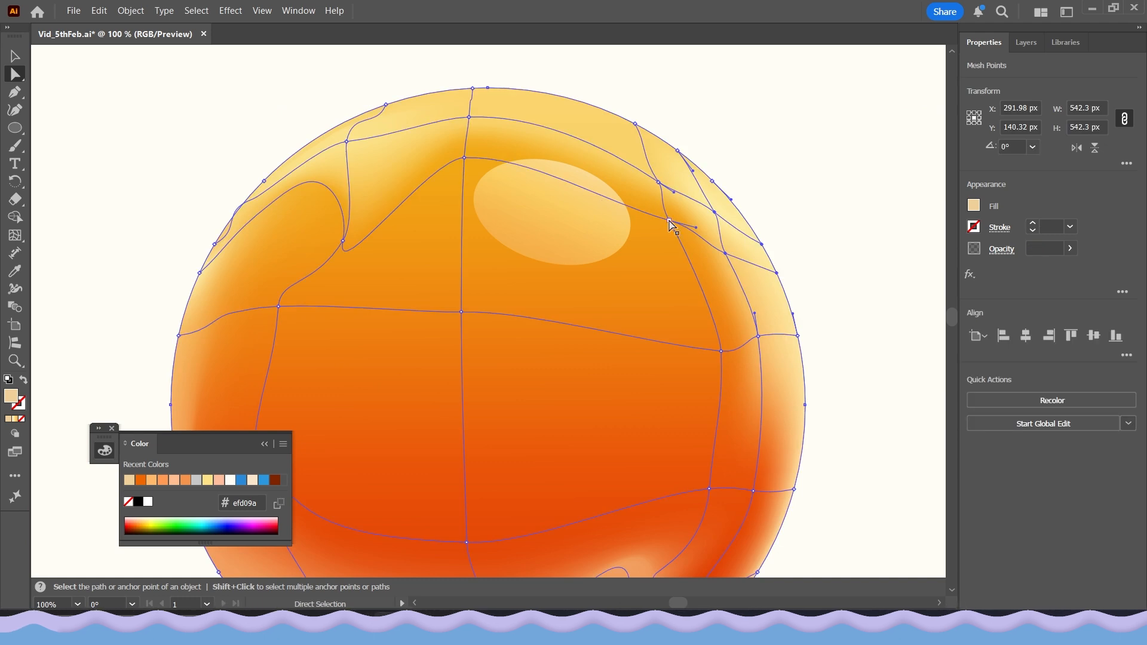
{"action": "left_click", "coordinate": [669, 221]}
{"action": "left_click_drag", "start_coordinate": [694, 230], "coordinate": [699, 272]}
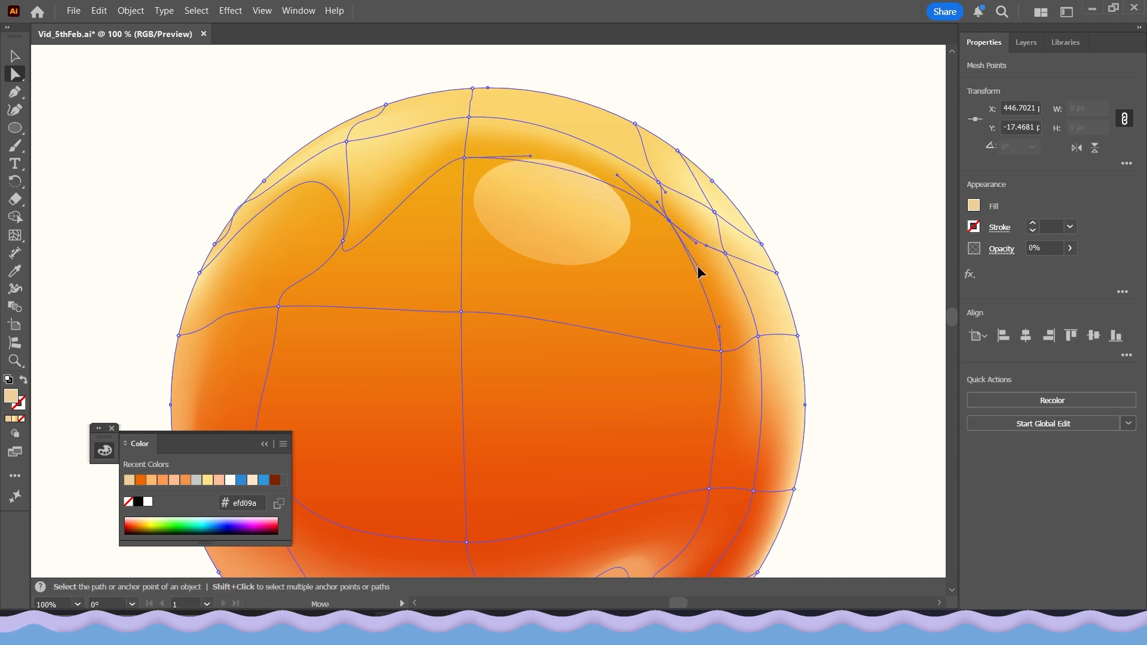
{"action": "left_click", "coordinate": [827, 215]}
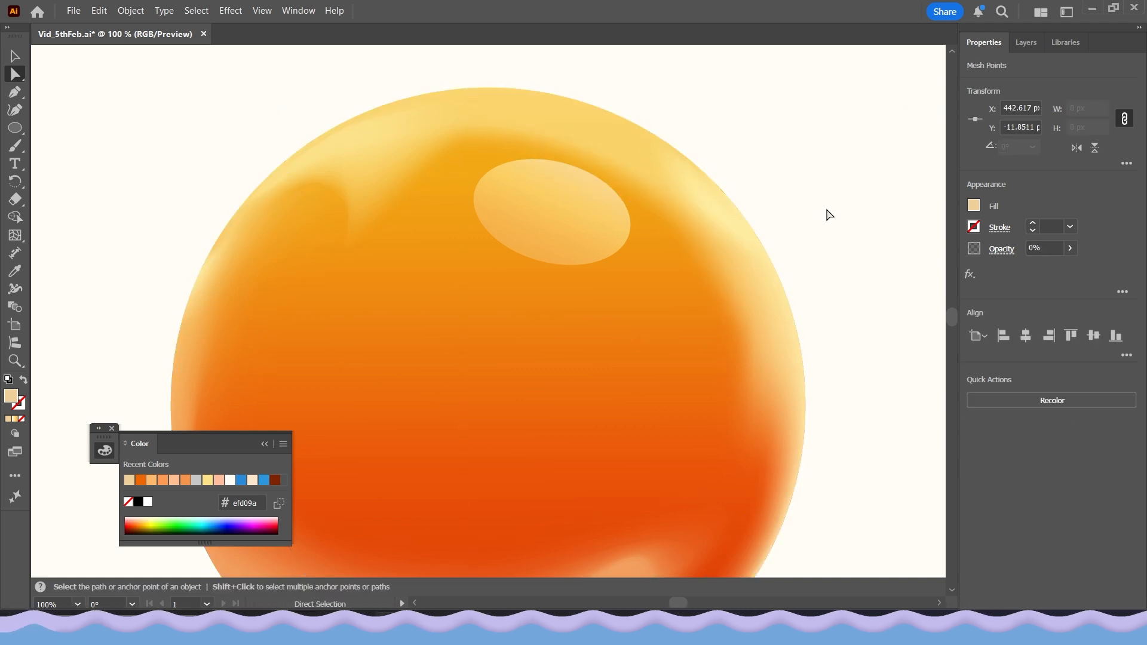
- Nudge the upper-right mesh point on the added mesh line slightly up and left and set its opacity to 60%
{"action": "scroll", "coordinate": [817, 246], "scroll_direction": "down", "scroll_amount": 2}
{"action": "scroll", "coordinate": [816, 245], "scroll_direction": "down", "scroll_amount": 1}
{"action": "scroll", "coordinate": [802, 225], "scroll_direction": "up", "scroll_amount": 3}
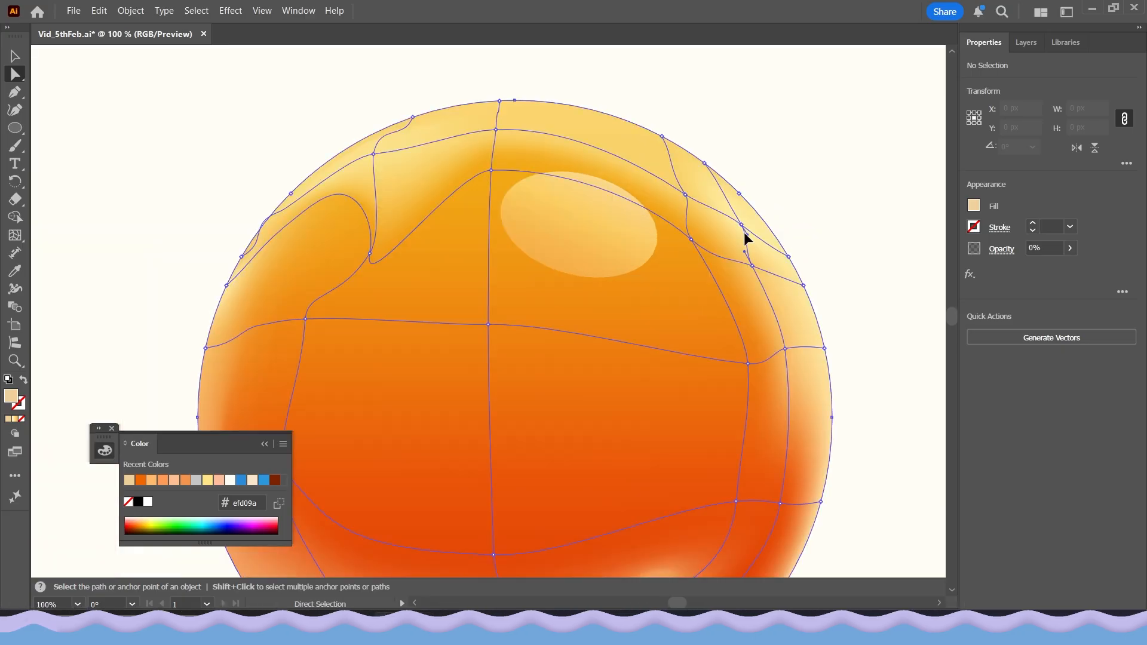
{"action": "left_click", "coordinate": [741, 225]}
{"action": "left_click_drag", "start_coordinate": [744, 230], "coordinate": [742, 228]}
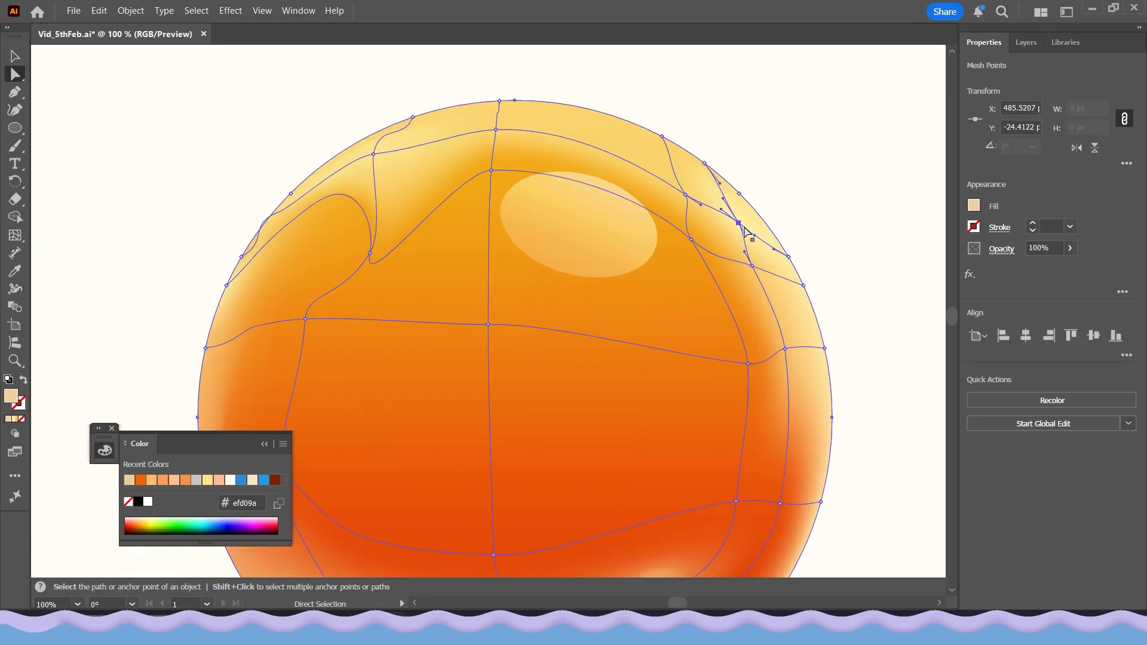
{"action": "left_click", "coordinate": [1043, 248]}
{"action": "type", "text": "60"}
{"action": "key", "text": "Return"}
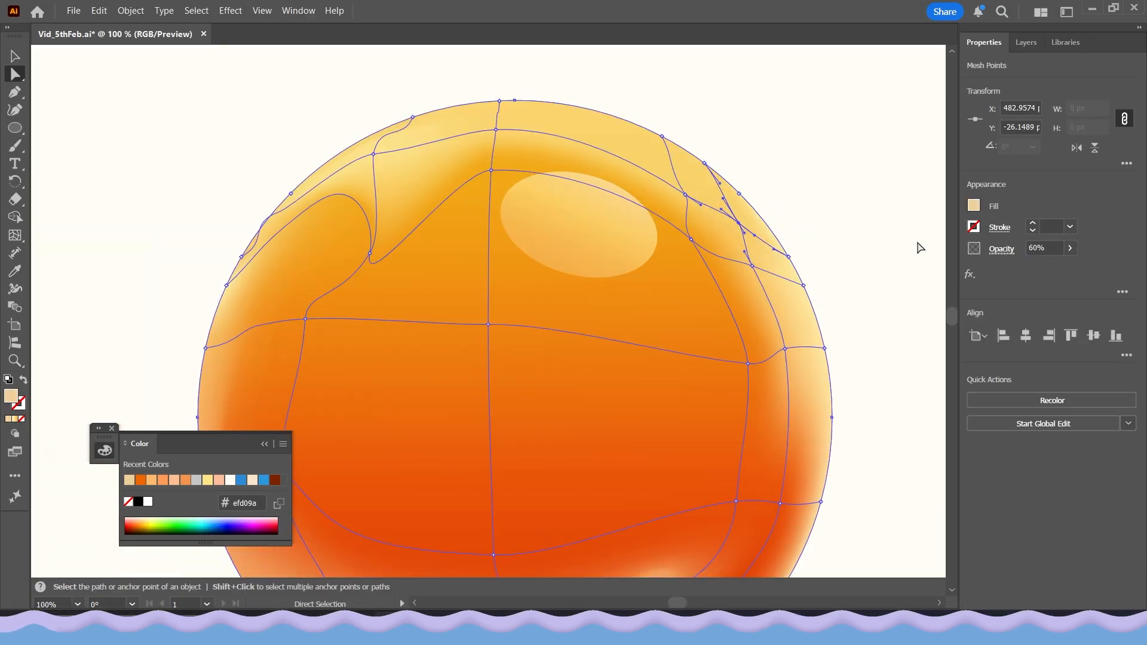
{"action": "left_click", "coordinate": [875, 245]}
- Move the inner upper-left mesh point down and left and tilt its handles to reshape the highlight's curl
{"action": "scroll", "coordinate": [875, 245], "scroll_direction": "down", "scroll_amount": 2}
{"action": "left_click_drag", "start_coordinate": [845, 364], "coordinate": [837, 336]}
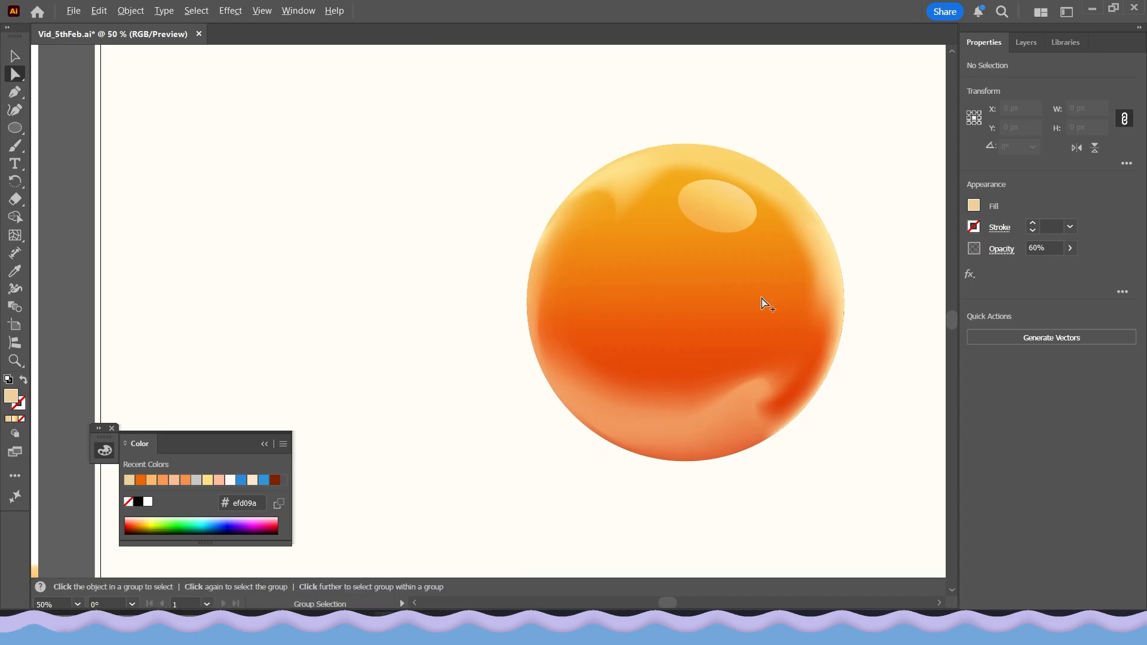
{"action": "scroll", "coordinate": [765, 305], "scroll_direction": "down", "scroll_amount": 2}
{"action": "scroll", "coordinate": [812, 350], "scroll_direction": "up", "scroll_amount": 1}
{"action": "scroll", "coordinate": [680, 261], "scroll_direction": "up", "scroll_amount": 3}
{"action": "left_click", "coordinate": [651, 231]}
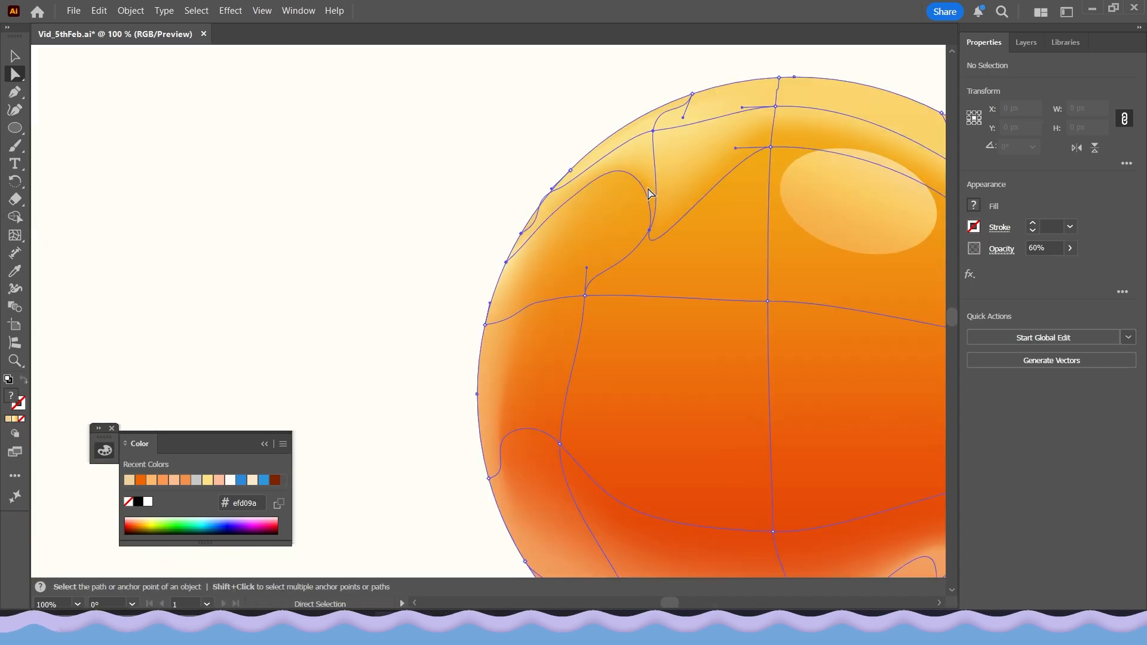
{"action": "left_click", "coordinate": [650, 232]}
{"action": "left_click_drag", "start_coordinate": [650, 231], "coordinate": [618, 245]}
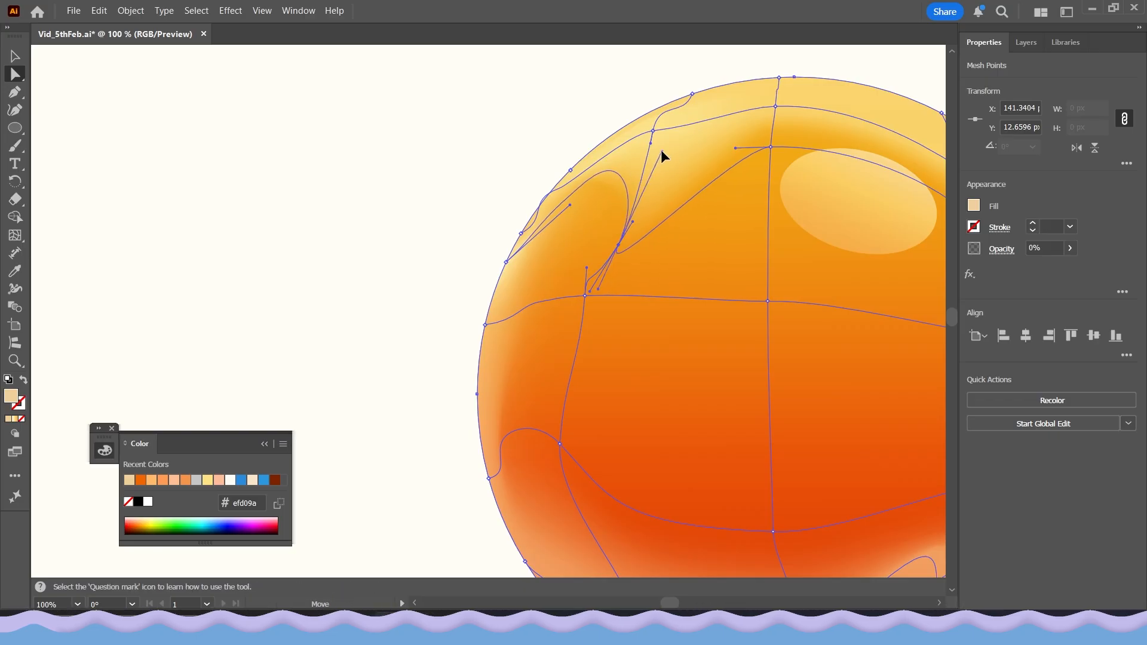
{"action": "left_click", "coordinate": [455, 204]}
- Lengthen the upper handle of the lower mesh point on the marble's right rim, pulling it up and outward to reshape the red area
{"action": "scroll", "coordinate": [455, 215], "scroll_direction": "down", "scroll_amount": 3}
{"action": "scroll", "coordinate": [529, 218], "scroll_direction": "down", "scroll_amount": 2}
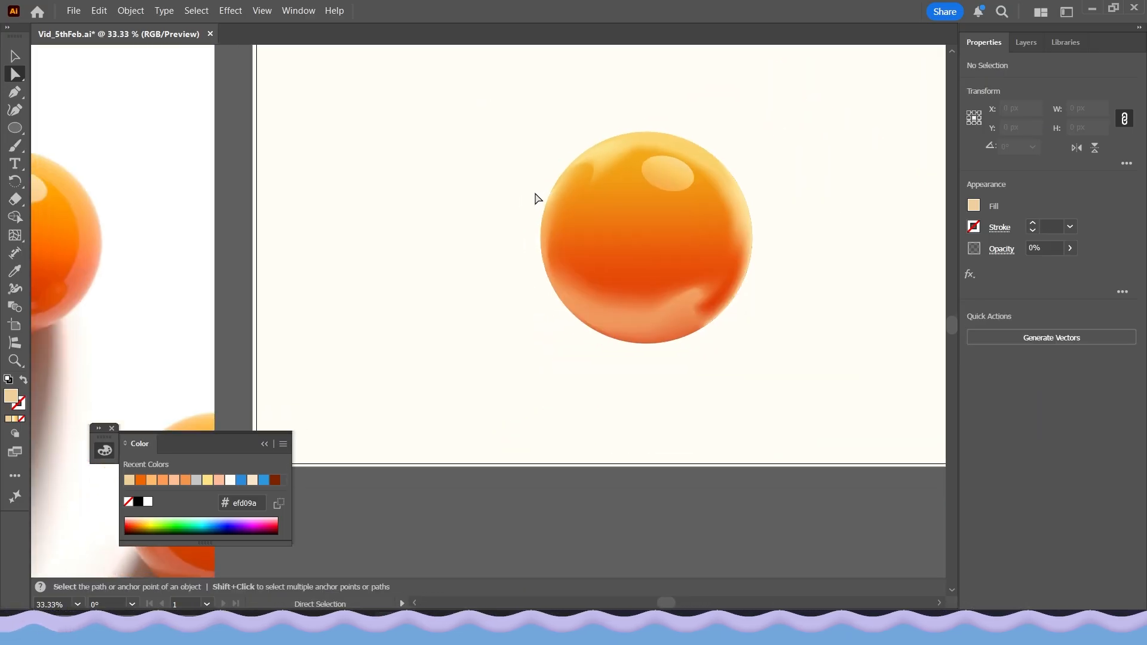
{"action": "scroll", "coordinate": [599, 230], "scroll_direction": "up", "scroll_amount": 4}
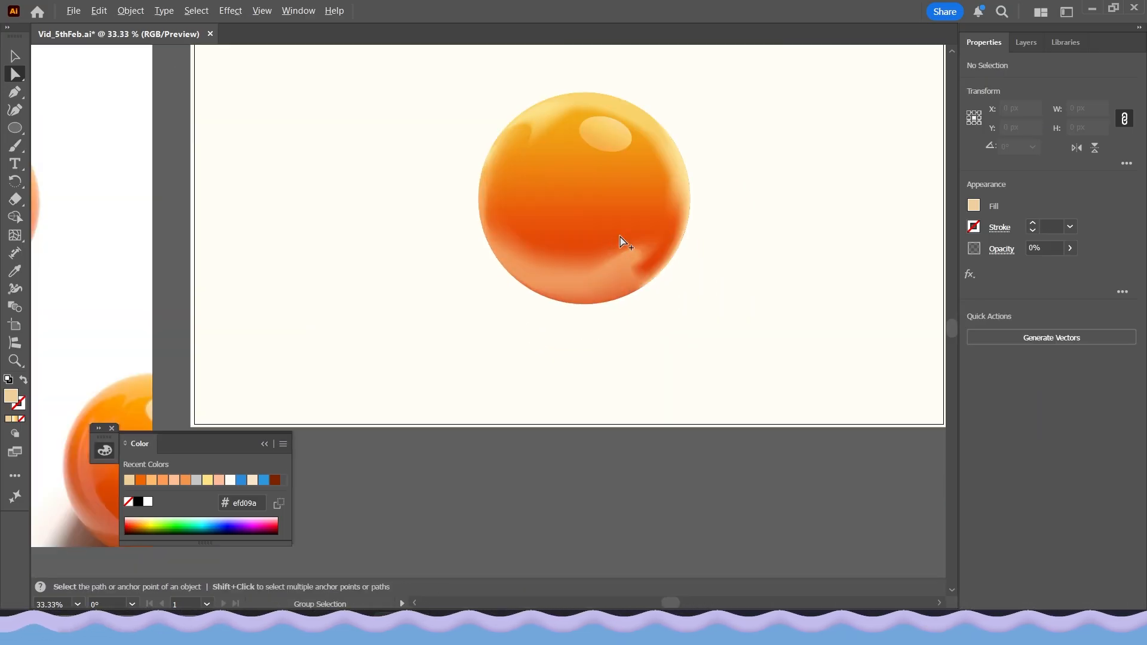
{"action": "left_click", "coordinate": [688, 186]}
{"action": "left_click_drag", "start_coordinate": [688, 200], "coordinate": [686, 272]}
{"action": "left_click", "coordinate": [687, 194]}
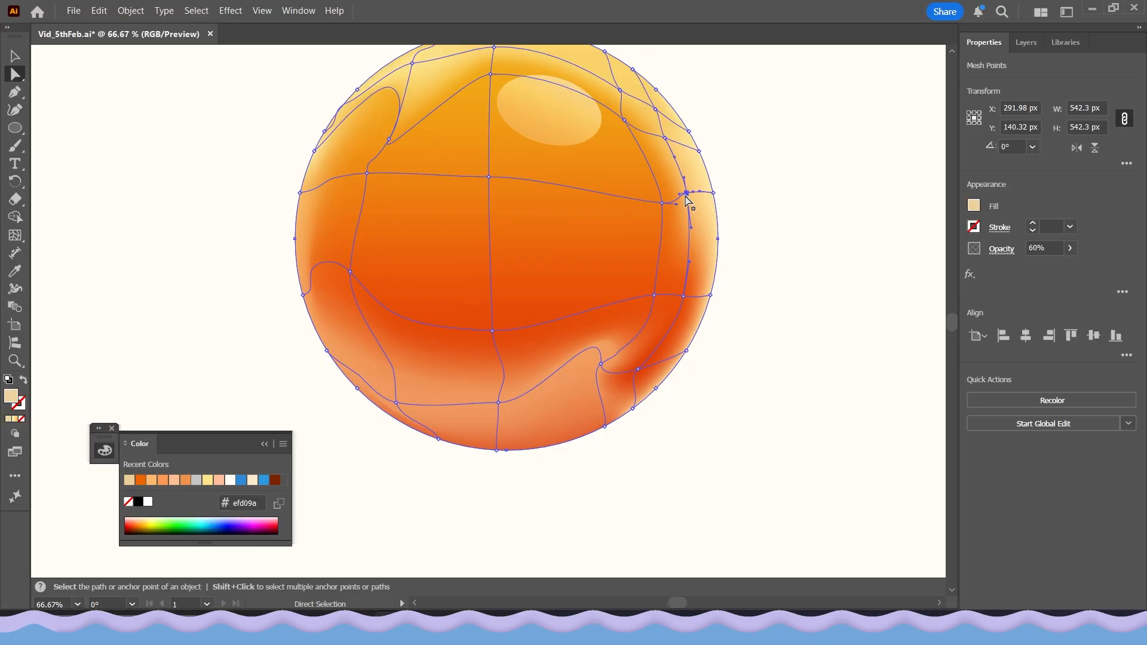
{"action": "scroll", "coordinate": [675, 212], "scroll_direction": "up", "scroll_amount": 1}
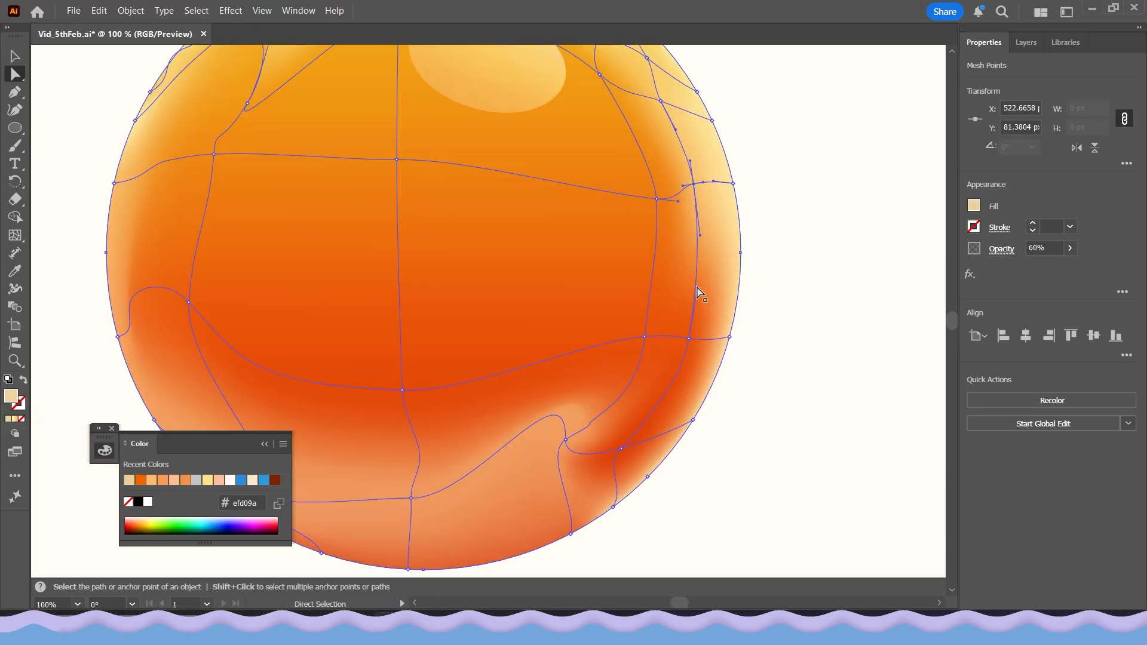
{"action": "left_click", "coordinate": [765, 258]}
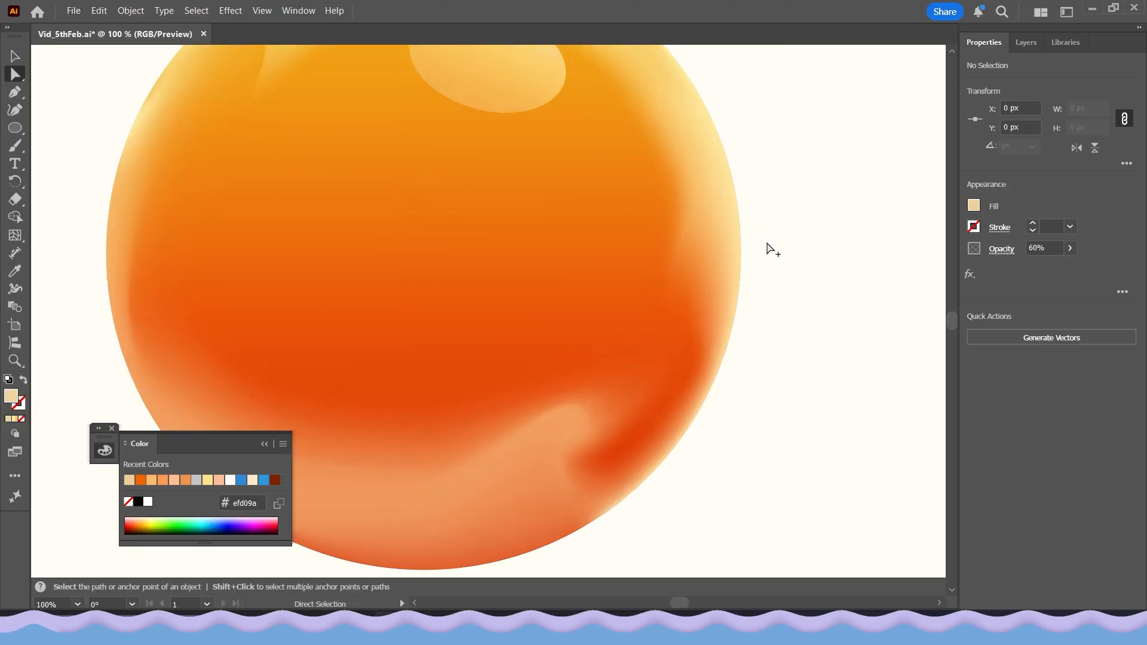
{"action": "scroll", "coordinate": [699, 330], "scroll_direction": "down", "scroll_amount": 1}
{"action": "scroll", "coordinate": [621, 344], "scroll_direction": "up", "scroll_amount": 1}
{"action": "left_click", "coordinate": [660, 351]}
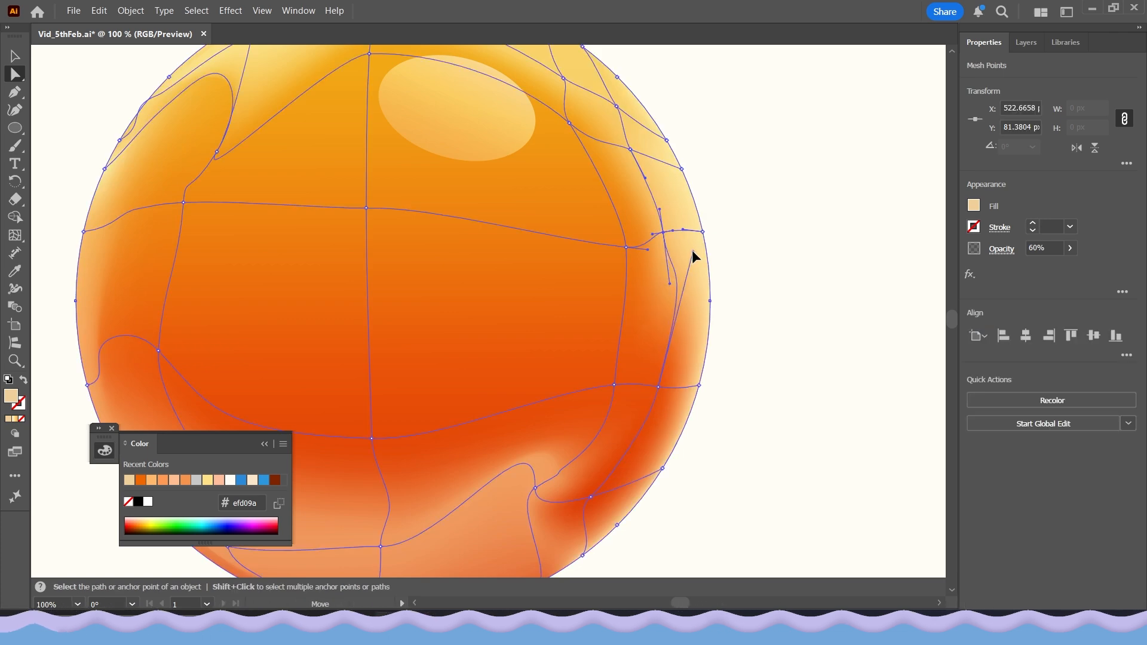
{"action": "left_click", "coordinate": [783, 273]}
{"action": "scroll", "coordinate": [771, 293], "scroll_direction": "down", "scroll_amount": 3}
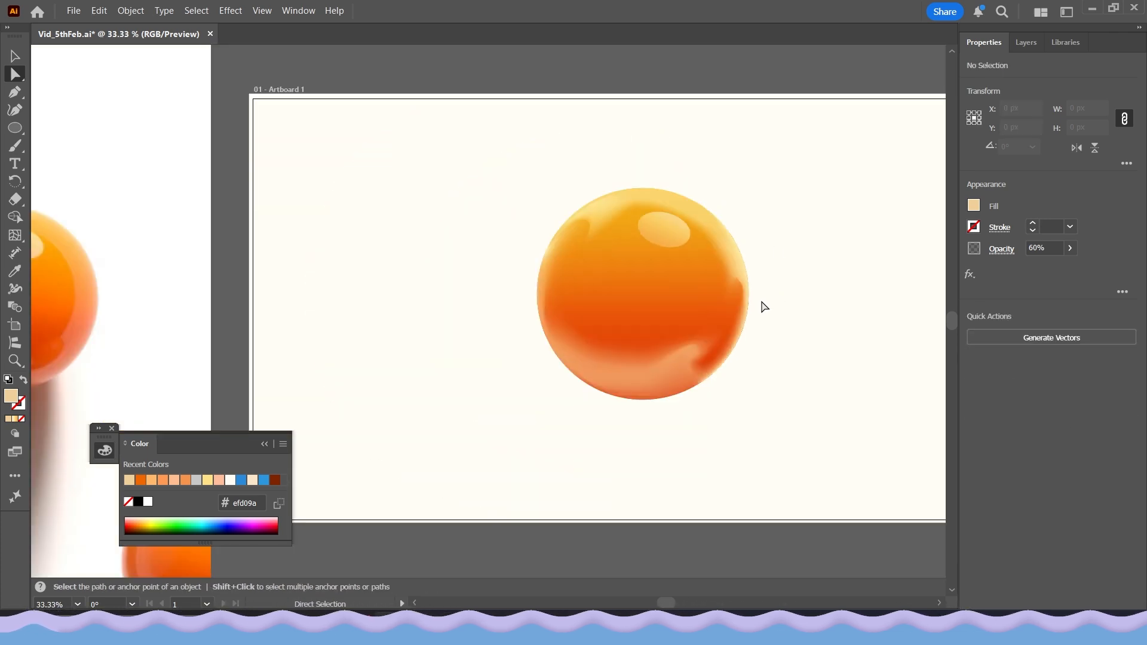
- Extend the lower right-rim mesh point's handle past the marble's edge and move the mesh point above slightly down and left
{"action": "scroll", "coordinate": [761, 311], "scroll_direction": "up", "scroll_amount": 1}
{"action": "left_click", "coordinate": [708, 313]}
{"action": "scroll", "coordinate": [706, 313], "scroll_direction": "up", "scroll_amount": 2}
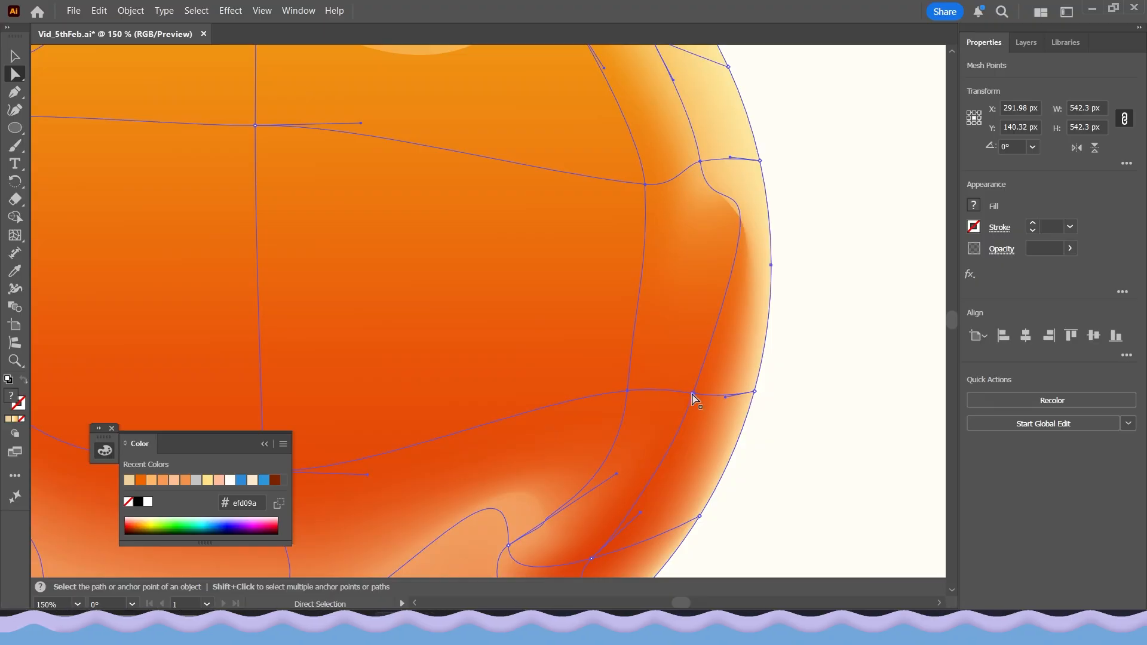
{"action": "left_click_drag", "start_coordinate": [693, 397], "coordinate": [788, 158]}
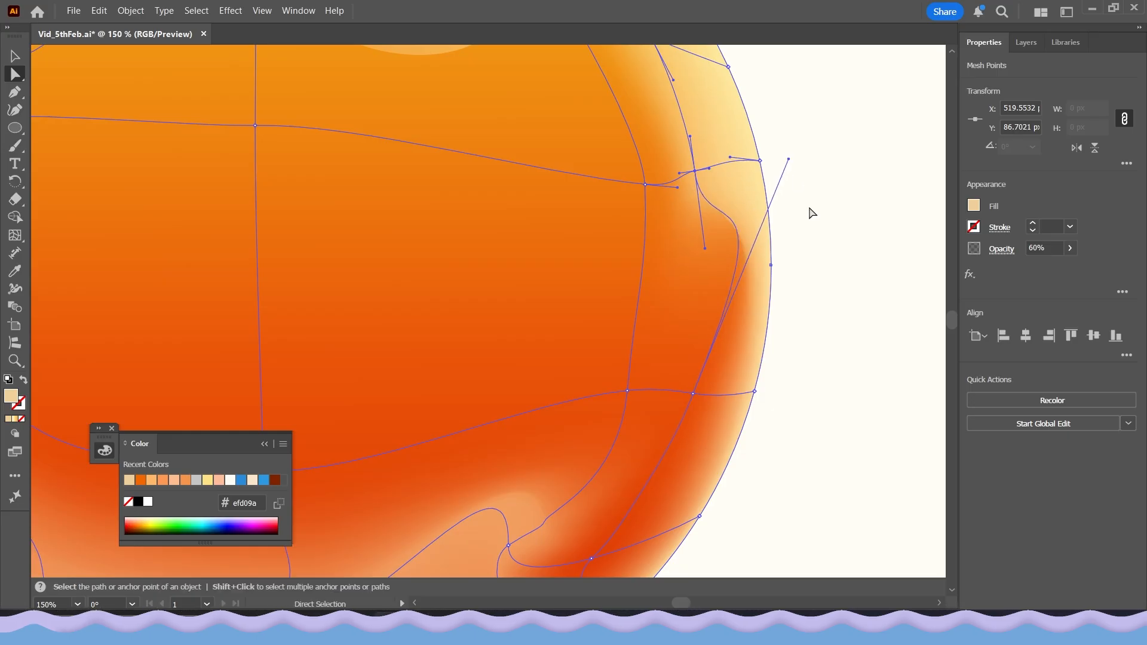
{"action": "left_click", "coordinate": [815, 239]}
{"action": "scroll", "coordinate": [817, 254], "scroll_direction": "down", "scroll_amount": 5}
- Apply a Gaussian Blur with a radius of about 3.5 pixels to the oval highlight on the marble
{"action": "key", "text": "v"}
{"action": "left_click", "coordinate": [633, 175]}
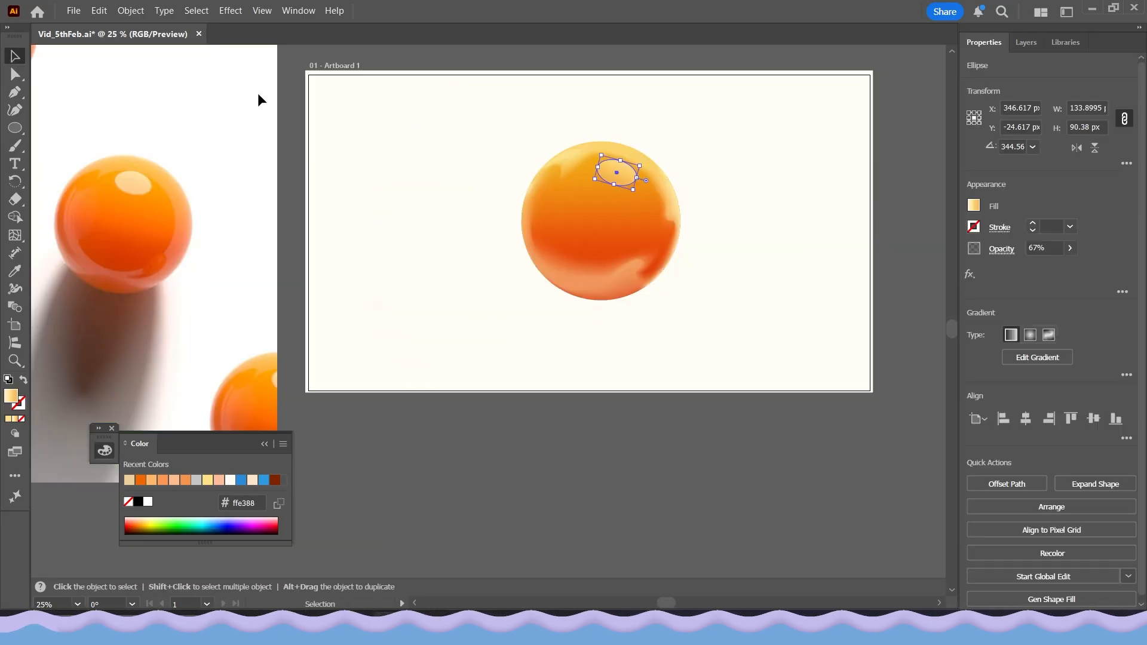
{"action": "left_click", "coordinate": [230, 12]}
{"action": "left_click", "coordinate": [510, 279]}
{"action": "scroll", "coordinate": [657, 186], "scroll_direction": "up", "scroll_amount": 1}
{"action": "scroll", "coordinate": [656, 186], "scroll_direction": "up", "scroll_amount": 1}
{"action": "left_click", "coordinate": [574, 169]}
{"action": "left_click", "coordinate": [231, 10]}
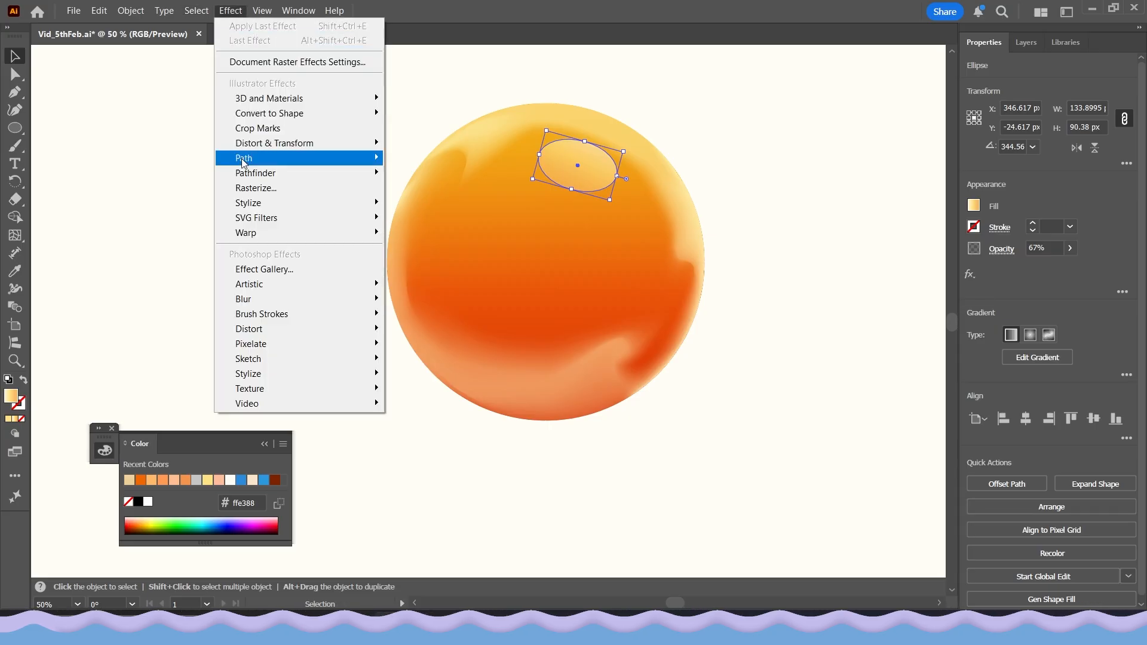
{"action": "mouse_move", "coordinate": [274, 298]}
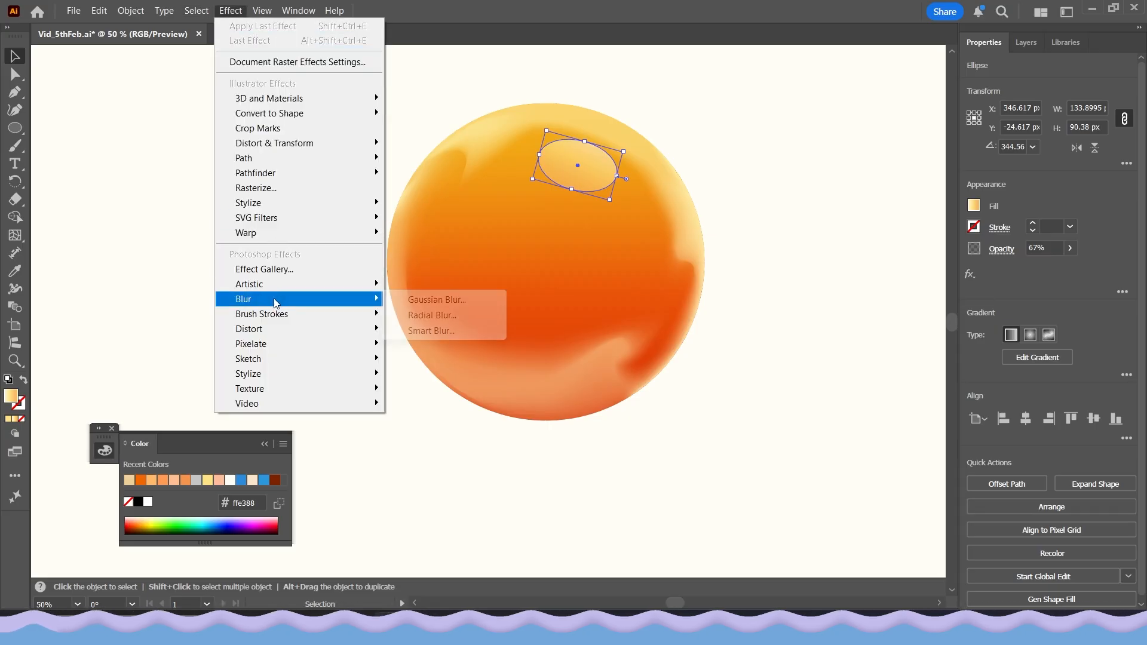
{"action": "left_click", "coordinate": [437, 299]}
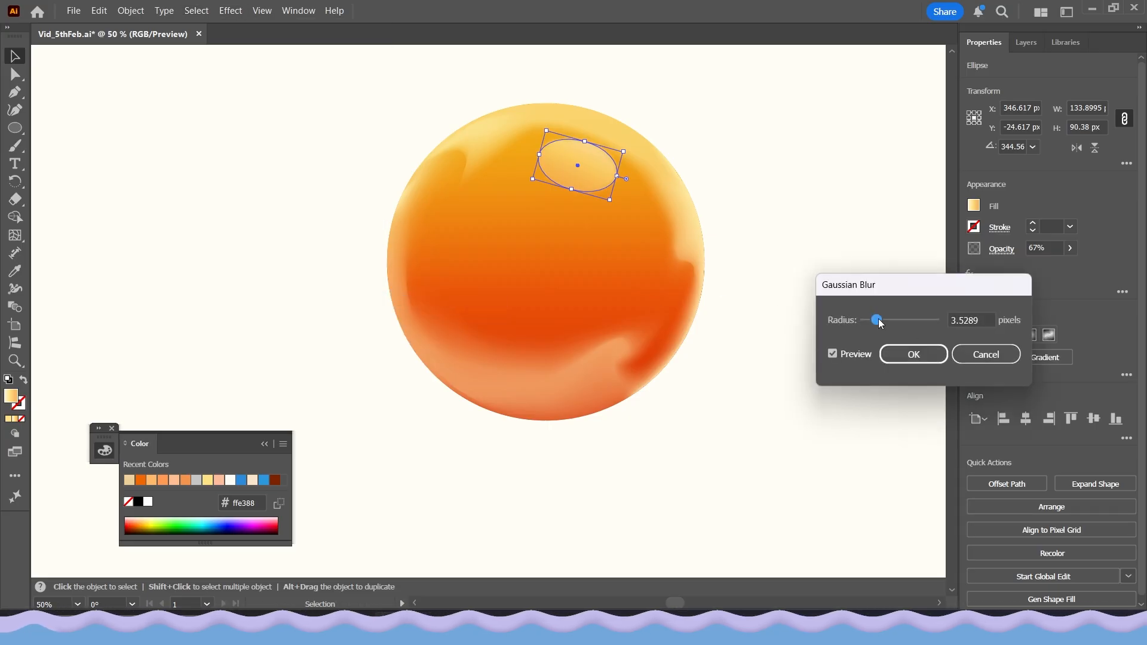
{"action": "left_click", "coordinate": [891, 358]}
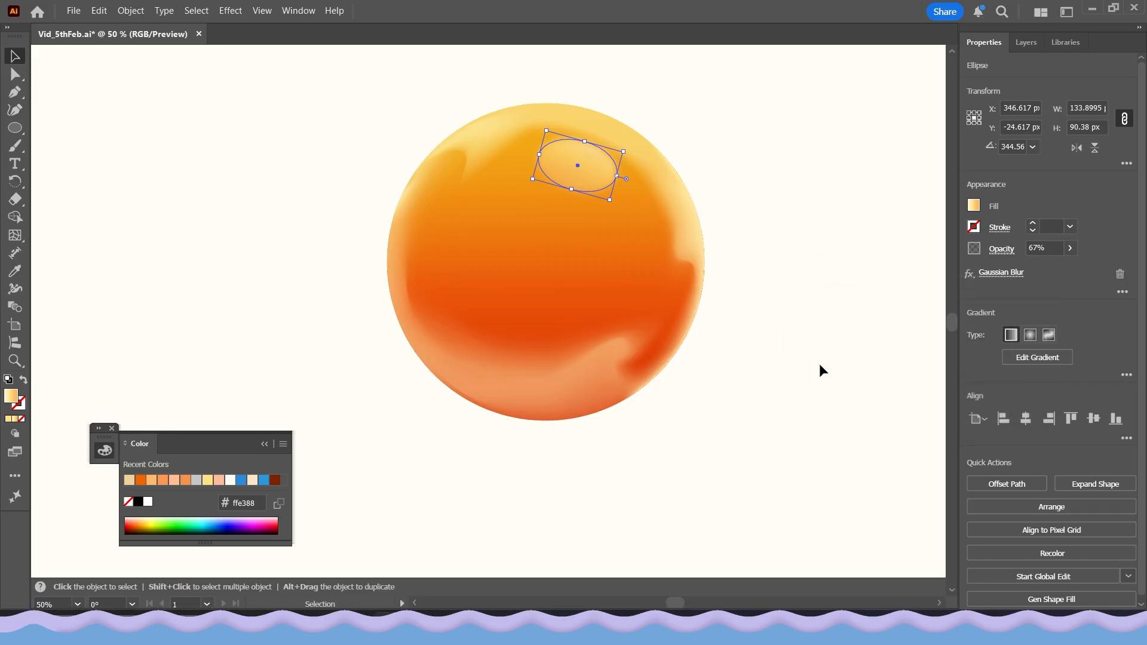
{"action": "left_click", "coordinate": [794, 366]}
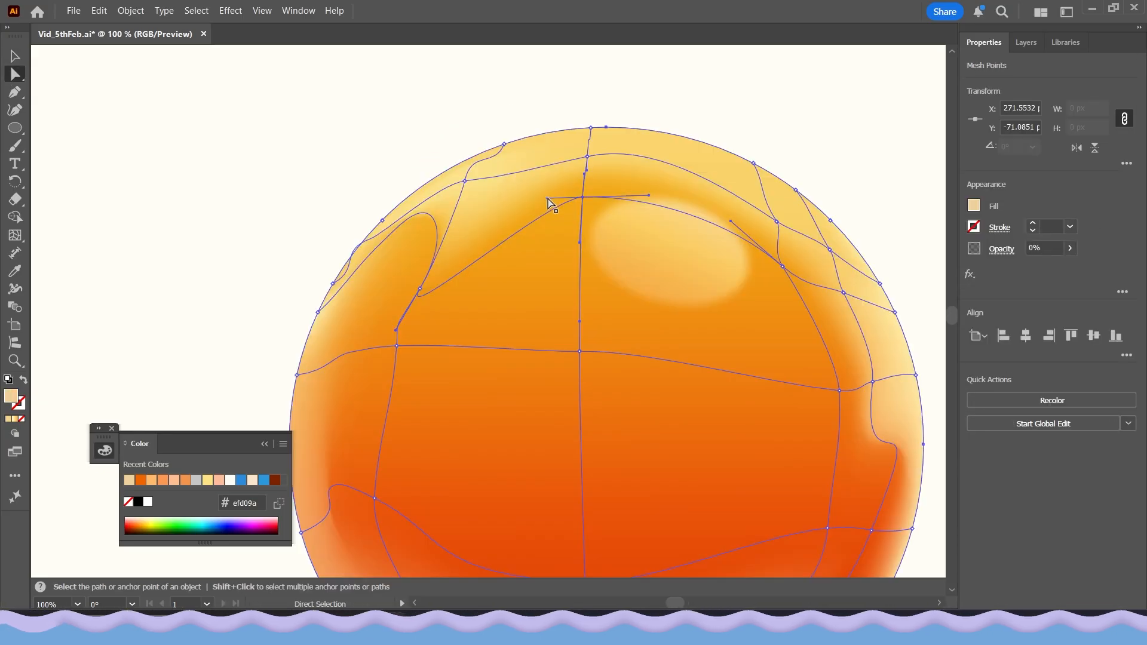
- Pull the top centre mesh point's left handle down and outward to reshape the orange area's upper edge
{"action": "left_click_drag", "start_coordinate": [547, 199], "coordinate": [503, 226]}
{"action": "left_click", "coordinate": [433, 123]}
{"action": "scroll", "coordinate": [427, 161], "scroll_direction": "down", "scroll_amount": 2}
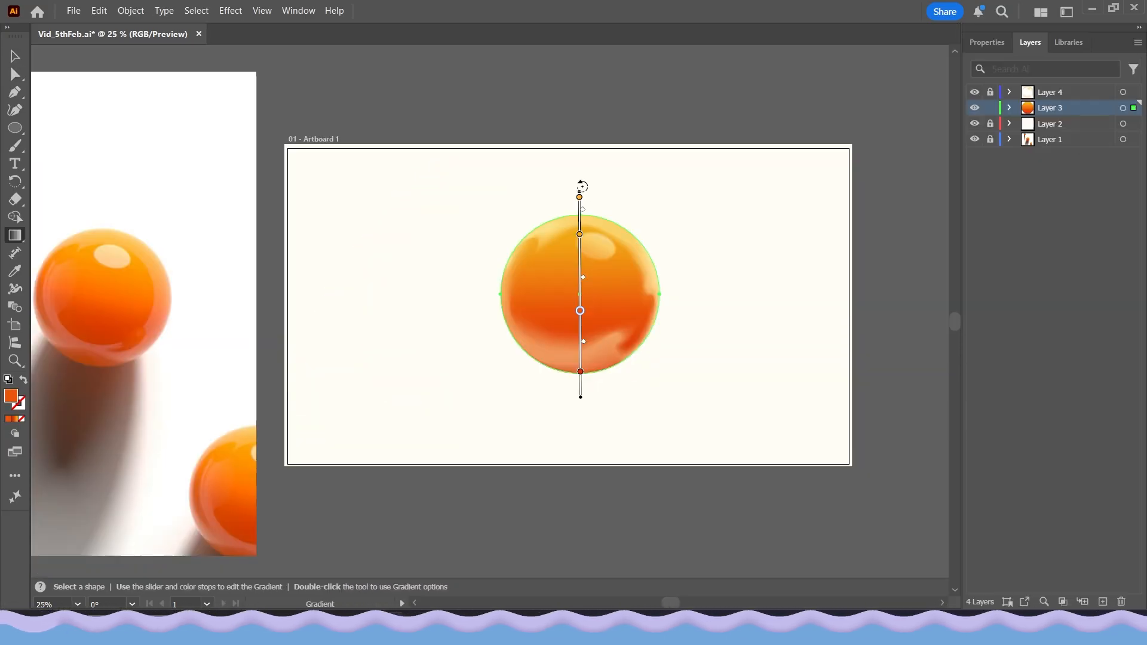
- Rotate the base circle's linear gradient clockwise so its light orange end points toward the marble's upper right
{"action": "mouse_move", "coordinate": [588, 180]}
{"action": "left_mouse_down"}
{"action": "mouse_move", "coordinate": [627, 205]}
{"action": "mouse_move", "coordinate": [623, 186]}
{"action": "mouse_move", "coordinate": [635, 190]}
{"action": "left_mouse_up"}
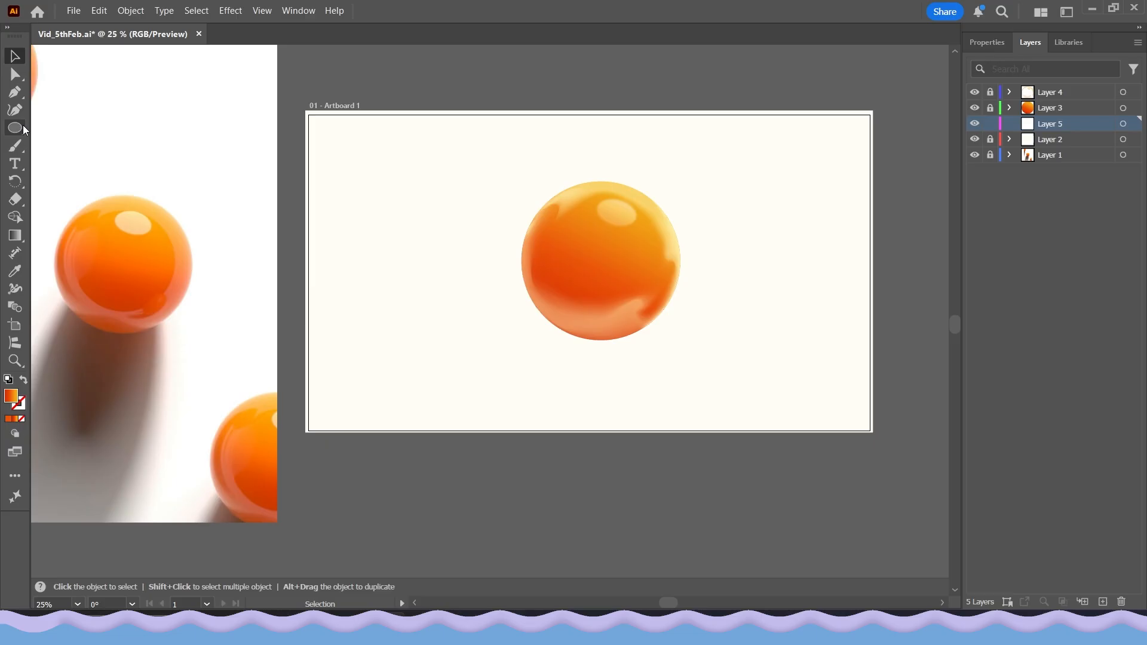
- Draw a tall ellipse on Layer 5 behind the marble for its shadow, tilt it toward the lower left and shift it left
{"action": "left_click", "coordinate": [15, 127]}
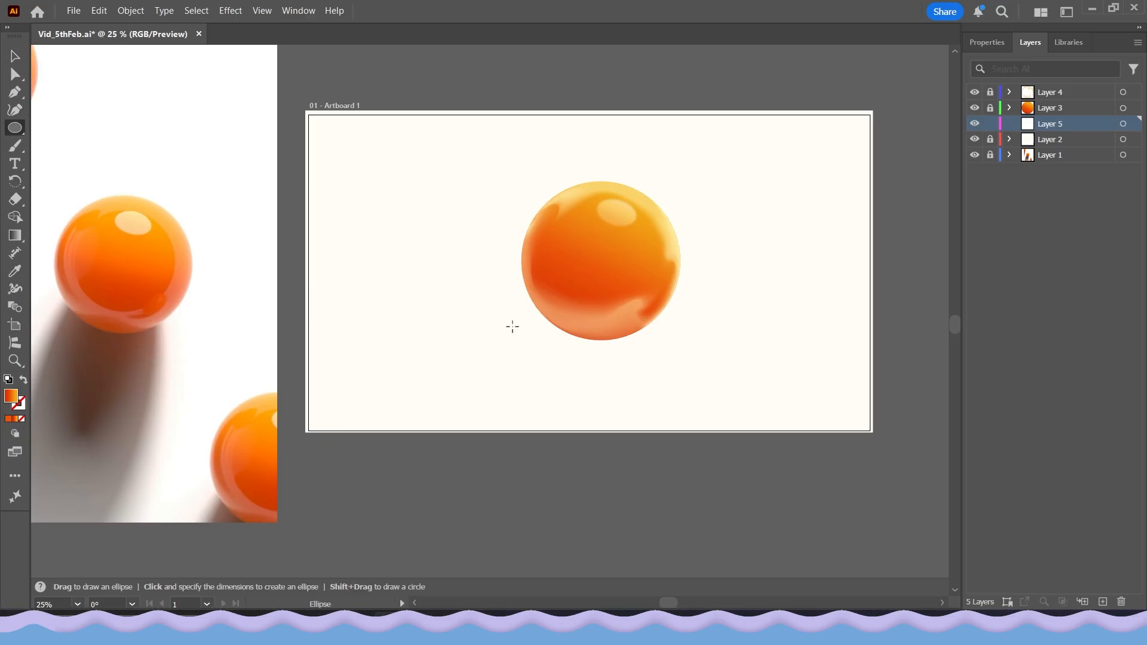
{"action": "left_click_drag", "start_coordinate": [530, 279], "coordinate": [661, 492]}
{"action": "left_click_drag", "start_coordinate": [523, 500], "coordinate": [488, 475]}
{"action": "left_click", "coordinate": [15, 56]}
{"action": "left_click_drag", "start_coordinate": [610, 393], "coordinate": [575, 382]}
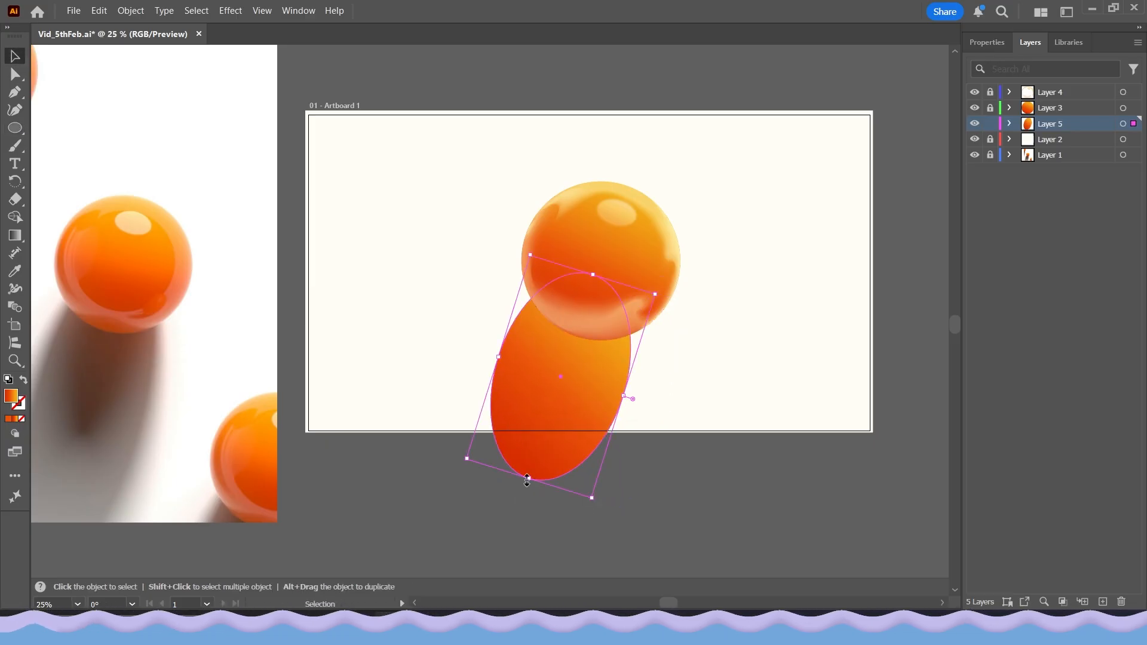
- Stretch the shadow ellipse downward past the artboard, reduce its tilt slightly and reposition its upper end behind the marble
{"action": "left_click_drag", "start_coordinate": [529, 478], "coordinate": [503, 559]}
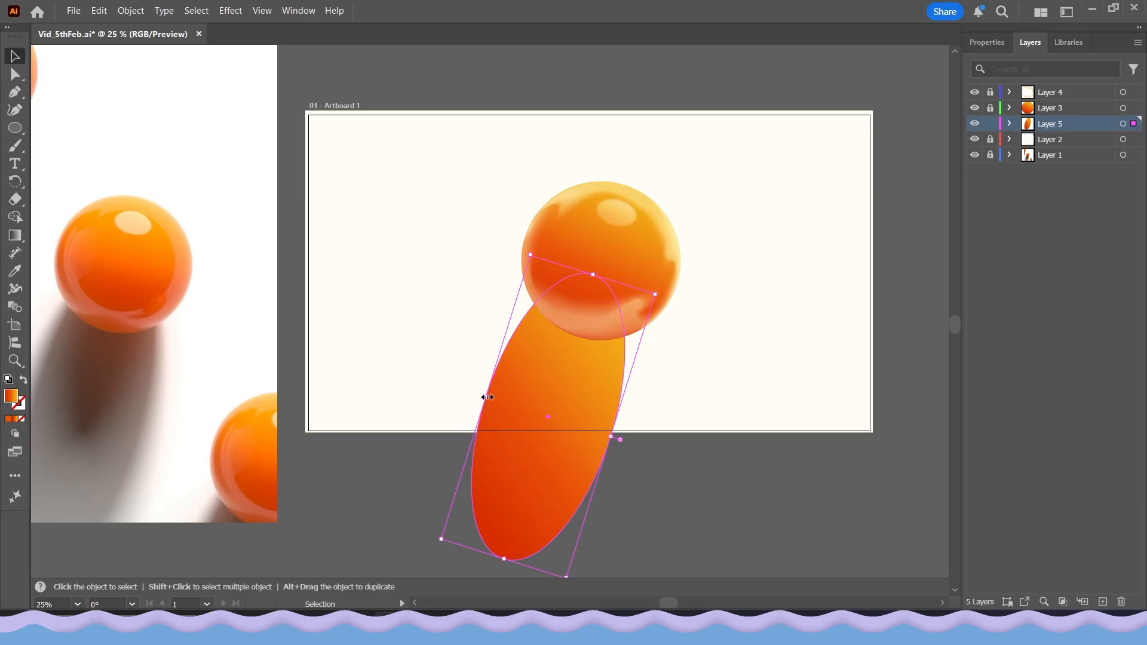
{"action": "left_click_drag", "start_coordinate": [488, 396], "coordinate": [515, 422]}
{"action": "left_click_drag", "start_coordinate": [677, 286], "coordinate": [678, 286]}
{"action": "left_click_drag", "start_coordinate": [568, 400], "coordinate": [571, 388]}
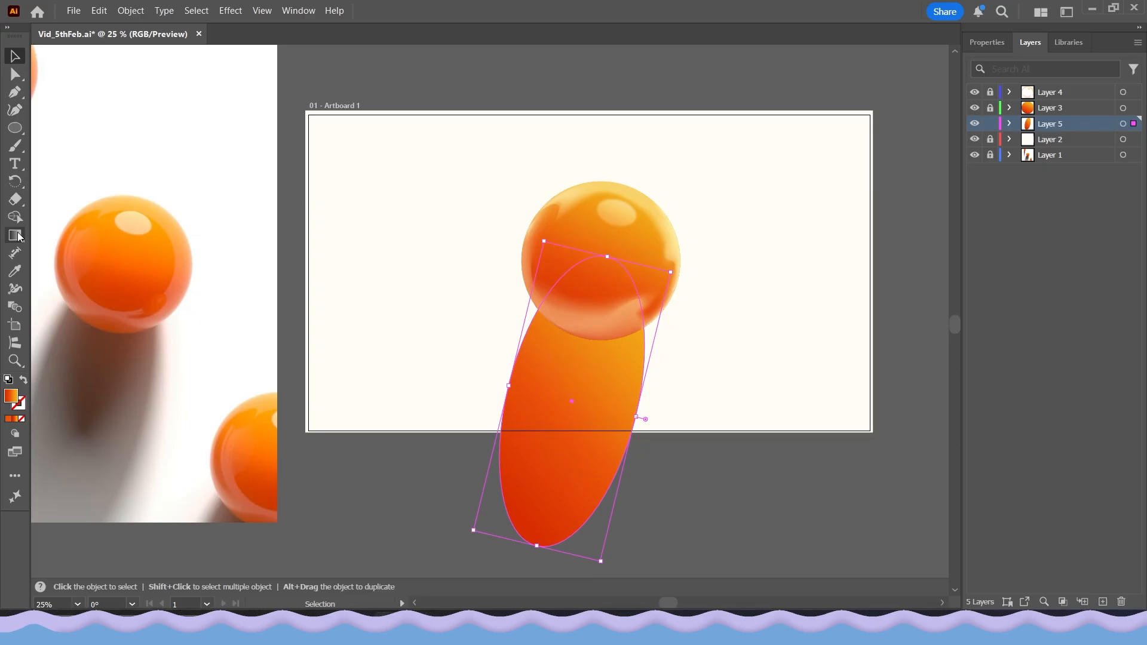
- Fill the shadow ellipse with a very dark reddish brown
{"action": "double_click", "coordinate": [12, 396]}
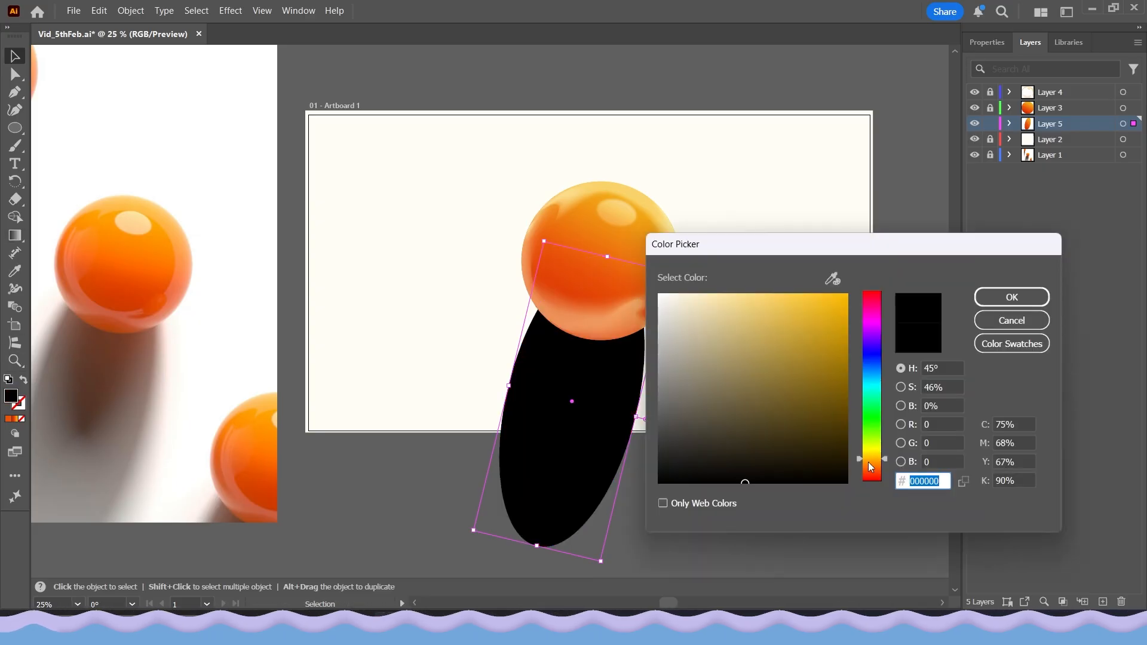
{"action": "left_click_drag", "start_coordinate": [868, 462], "coordinate": [869, 476]}
{"action": "left_click_drag", "start_coordinate": [789, 411], "coordinate": [811, 420]}
{"action": "left_click_drag", "start_coordinate": [868, 475], "coordinate": [869, 468]}
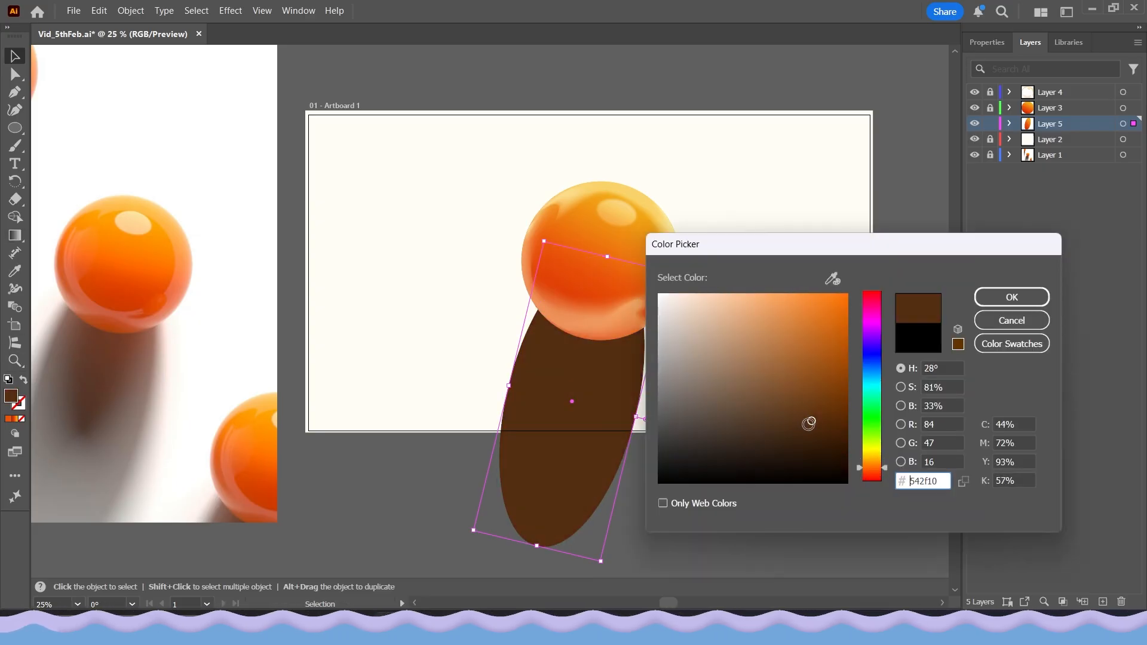
{"action": "left_click_drag", "start_coordinate": [808, 424], "coordinate": [832, 443]}
{"action": "key", "text": "Return"}
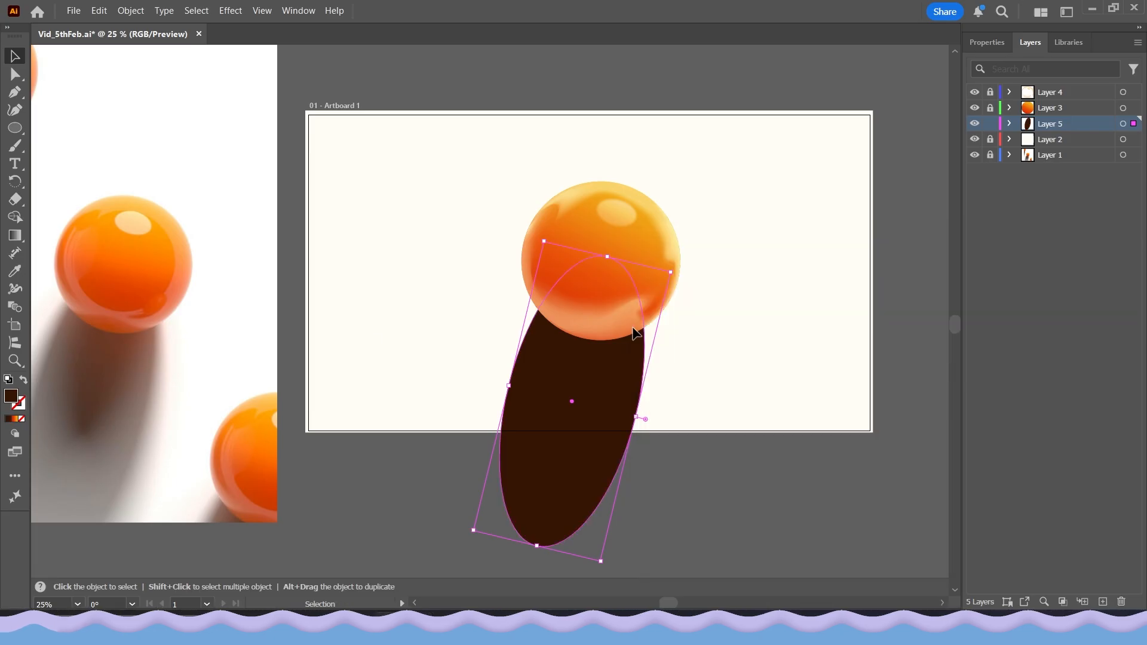
- Add gradient mesh points to the shadow ellipse to form three lengthwise lines and four crosswise lines
{"action": "left_click_drag", "start_coordinate": [14, 235], "coordinate": [62, 256]}
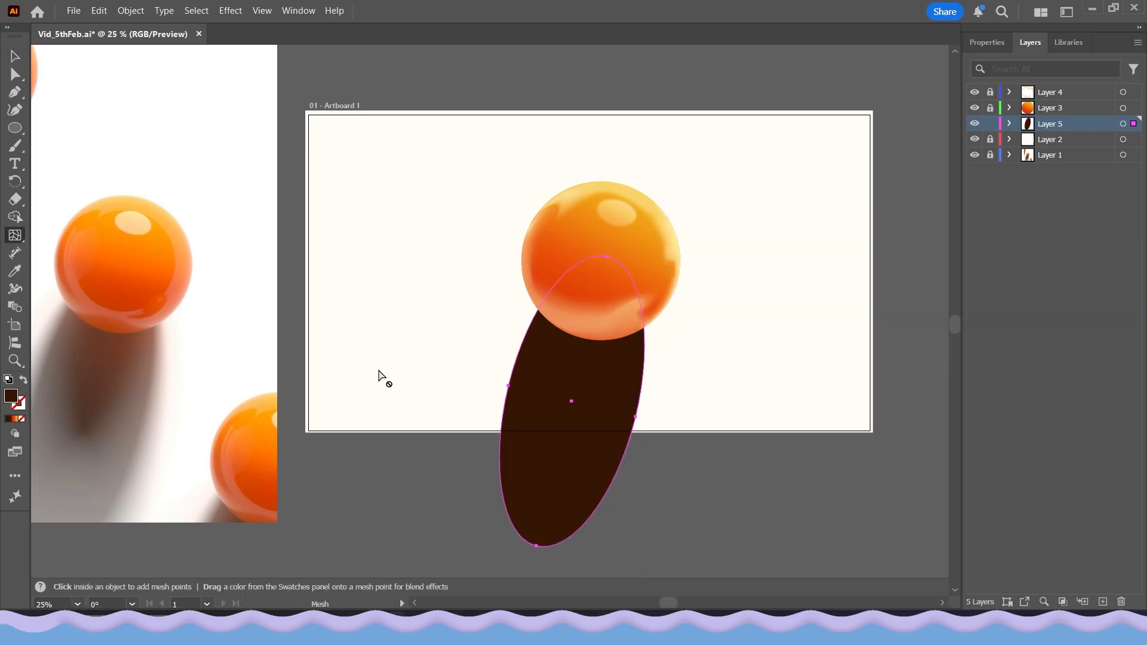
{"action": "left_click", "coordinate": [538, 339]}
{"action": "left_click", "coordinate": [624, 395]}
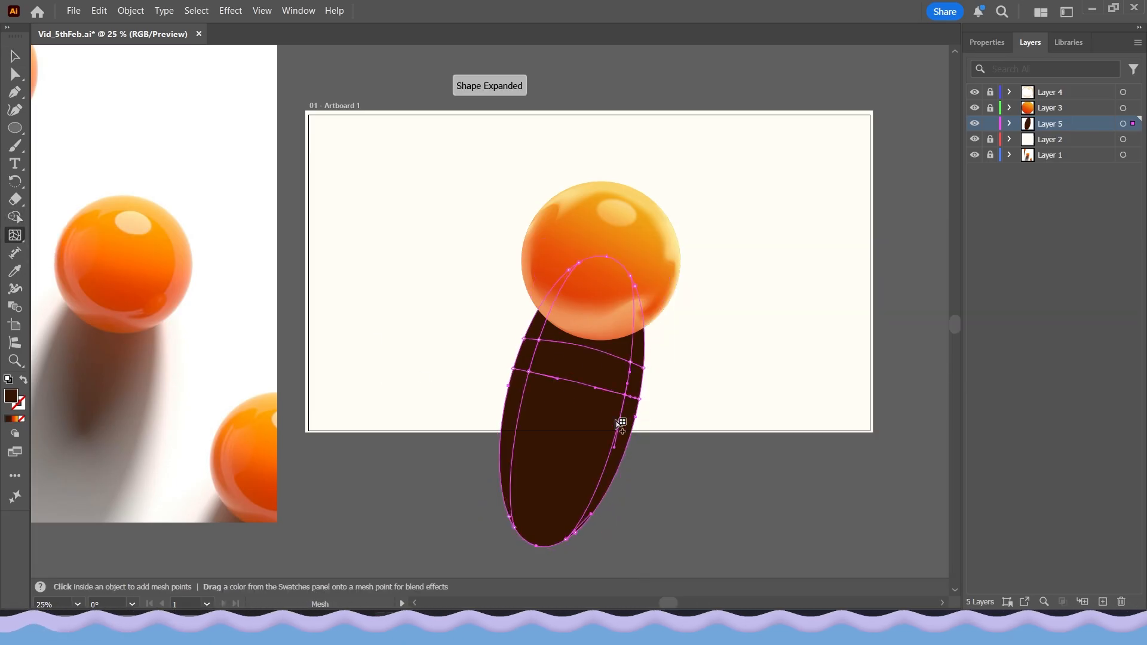
{"action": "left_click", "coordinate": [562, 435]}
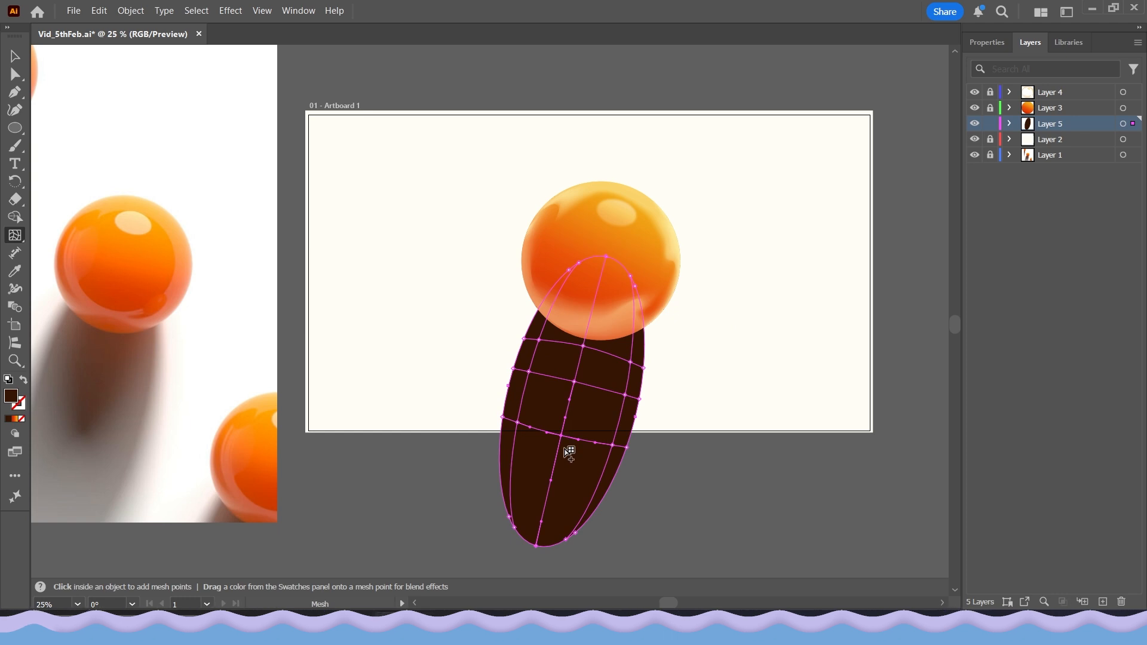
{"action": "left_click", "coordinate": [550, 499]}
- Lasso the mesh points around the shadow's outer edge and recolour them light grey so the dark brown fades outward
{"action": "left_click_drag", "start_coordinate": [12, 74], "coordinate": [78, 108]}
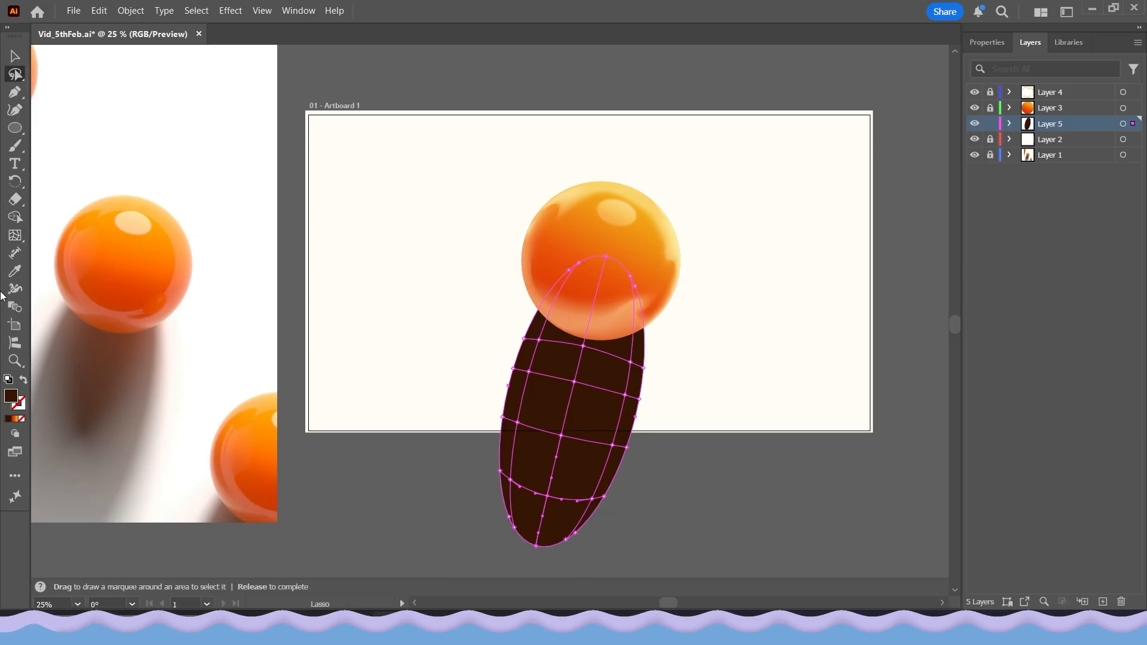
{"action": "mouse_move", "coordinate": [644, 540]}
{"action": "left_mouse_down"}
{"action": "mouse_move", "coordinate": [544, 563]}
{"action": "mouse_move", "coordinate": [478, 538]}
{"action": "mouse_move", "coordinate": [450, 376]}
{"action": "mouse_move", "coordinate": [505, 285]}
{"action": "mouse_move", "coordinate": [563, 251]}
{"action": "mouse_move", "coordinate": [593, 261]}
{"action": "mouse_move", "coordinate": [532, 339]}
{"action": "mouse_move", "coordinate": [510, 451]}
{"action": "mouse_move", "coordinate": [518, 507]}
{"action": "mouse_move", "coordinate": [529, 529]}
{"action": "mouse_move", "coordinate": [575, 525]}
{"action": "mouse_move", "coordinate": [617, 457]}
{"action": "left_mouse_up"}
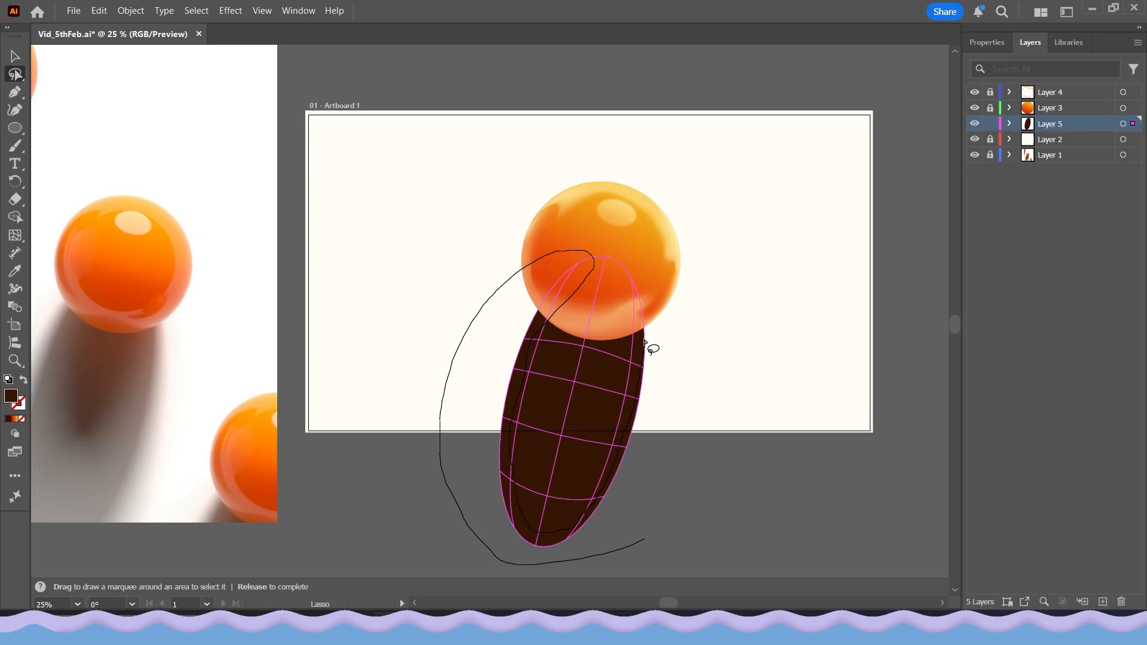
{"action": "mouse_move", "coordinate": [626, 293]}
{"action": "left_mouse_down"}
{"action": "mouse_move", "coordinate": [597, 241]}
{"action": "mouse_move", "coordinate": [661, 276]}
{"action": "mouse_move", "coordinate": [700, 459]}
{"action": "mouse_move", "coordinate": [609, 538]}
{"action": "left_mouse_up"}
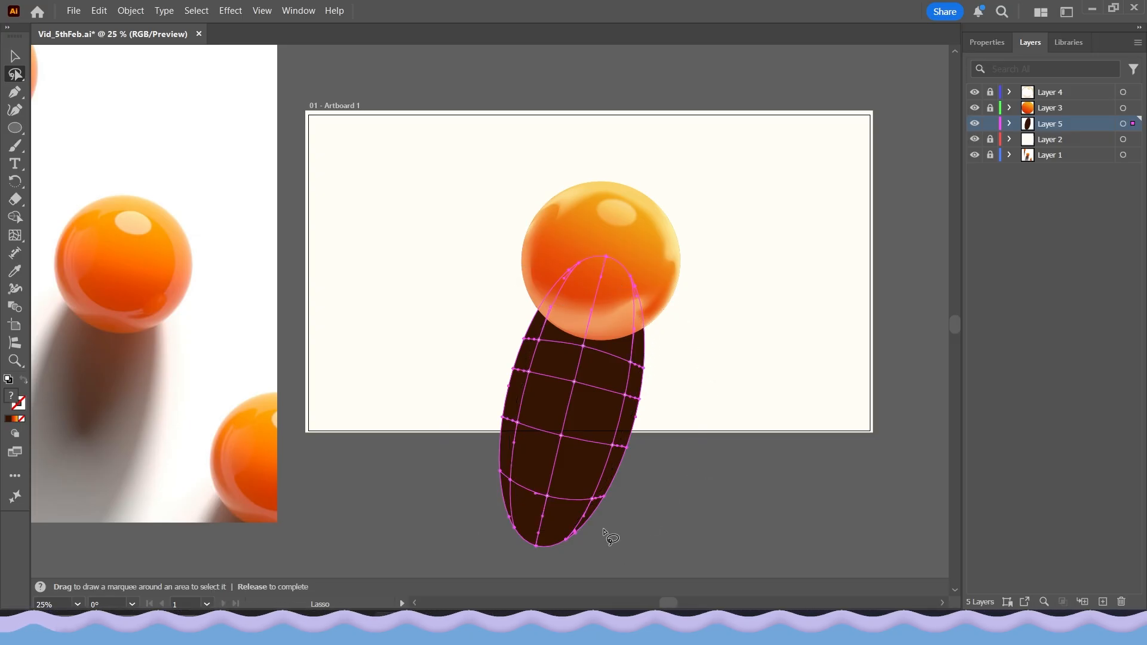
{"action": "double_click", "coordinate": [9, 396]}
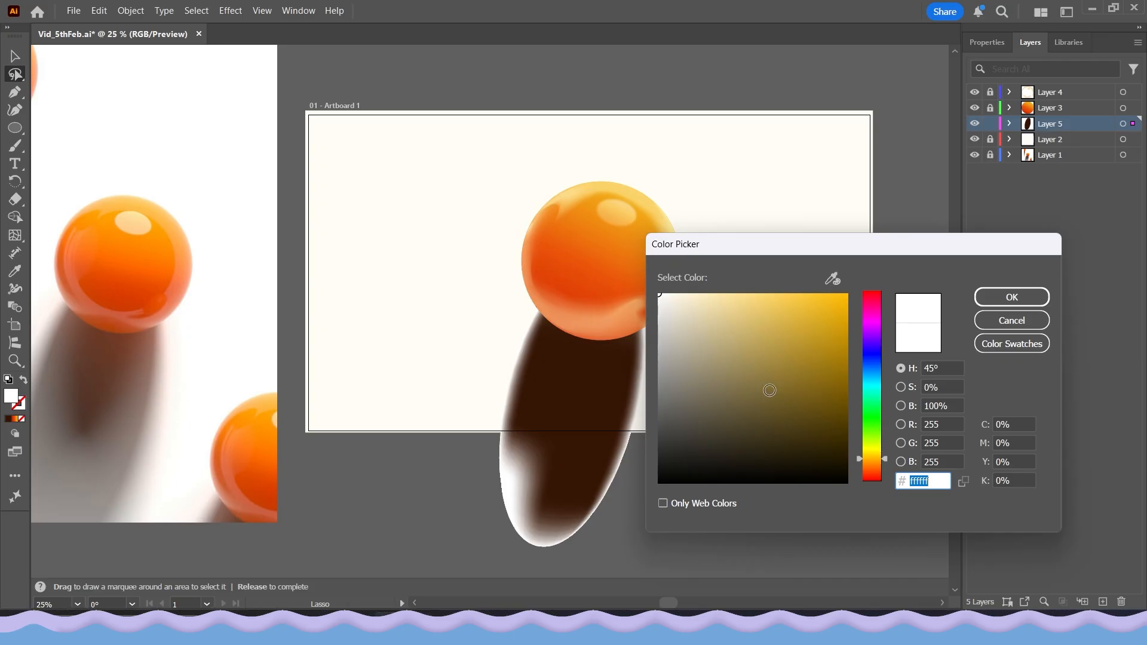
{"action": "left_click", "coordinate": [832, 278]}
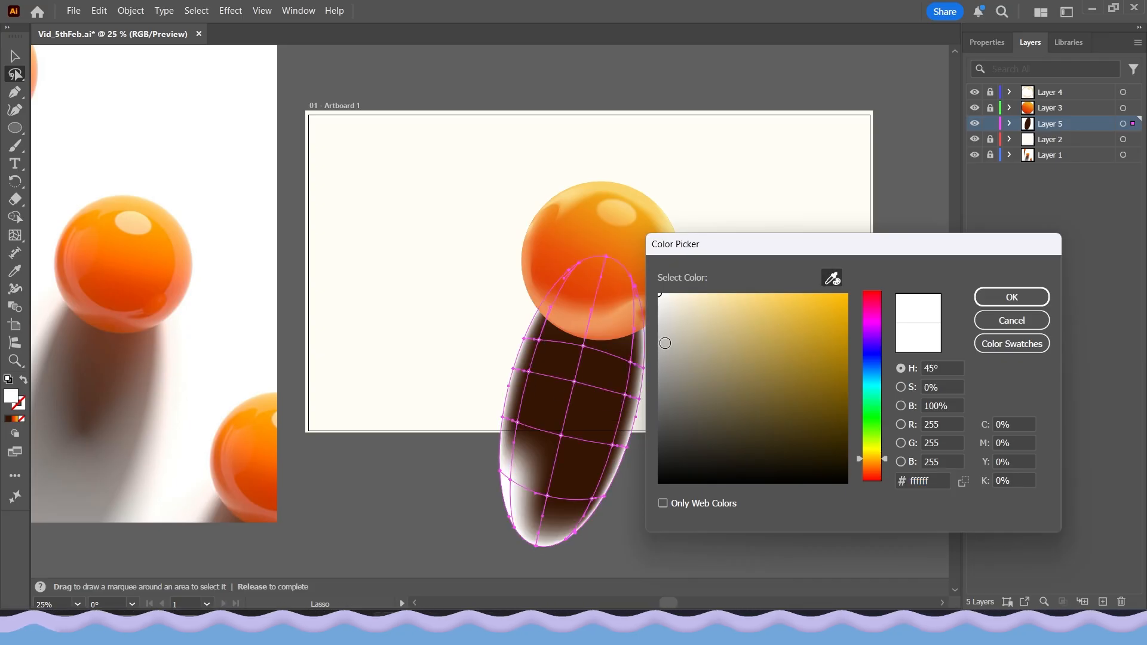
{"action": "left_click", "coordinate": [602, 402]}
{"action": "mouse_move", "coordinate": [827, 449]}
{"action": "left_mouse_down"}
{"action": "mouse_move", "coordinate": [796, 409]}
{"action": "mouse_move", "coordinate": [708, 406]}
{"action": "left_mouse_up"}
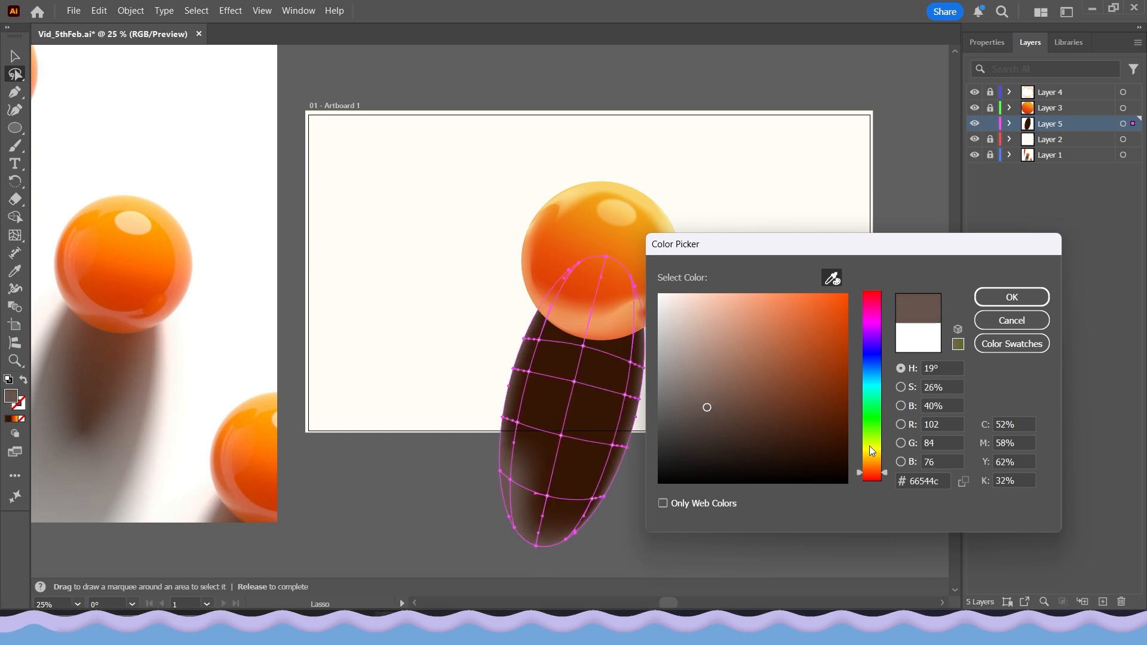
{"action": "left_click_drag", "start_coordinate": [876, 475], "coordinate": [877, 470]}
{"action": "left_click", "coordinate": [714, 410]}
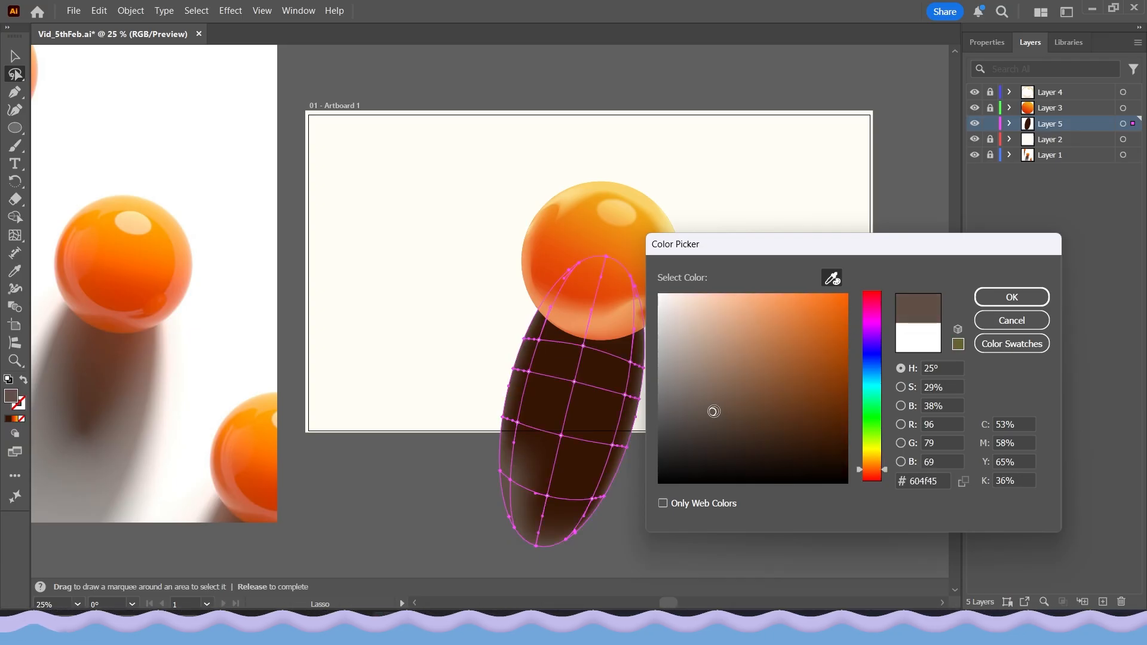
{"action": "left_click", "coordinate": [1011, 296]}
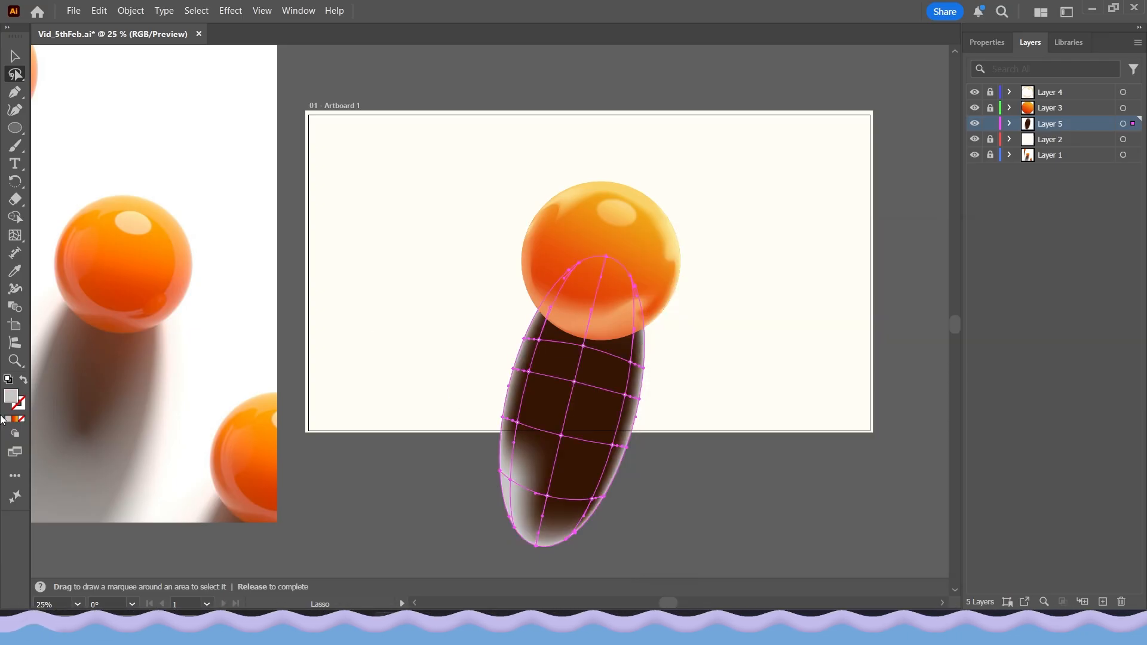
- Recolour the selected mesh points around the shadow's outer edge with a muted greyish brown, 89746a, and deselect the shadow
{"action": "double_click", "coordinate": [12, 397]}
{"action": "left_click", "coordinate": [743, 374]}
{"action": "mouse_move", "coordinate": [742, 374]}
{"action": "left_mouse_down"}
{"action": "mouse_move", "coordinate": [678, 404]}
{"action": "mouse_move", "coordinate": [685, 414]}
{"action": "mouse_move", "coordinate": [678, 388]}
{"action": "mouse_move", "coordinate": [703, 381]}
{"action": "left_mouse_up"}
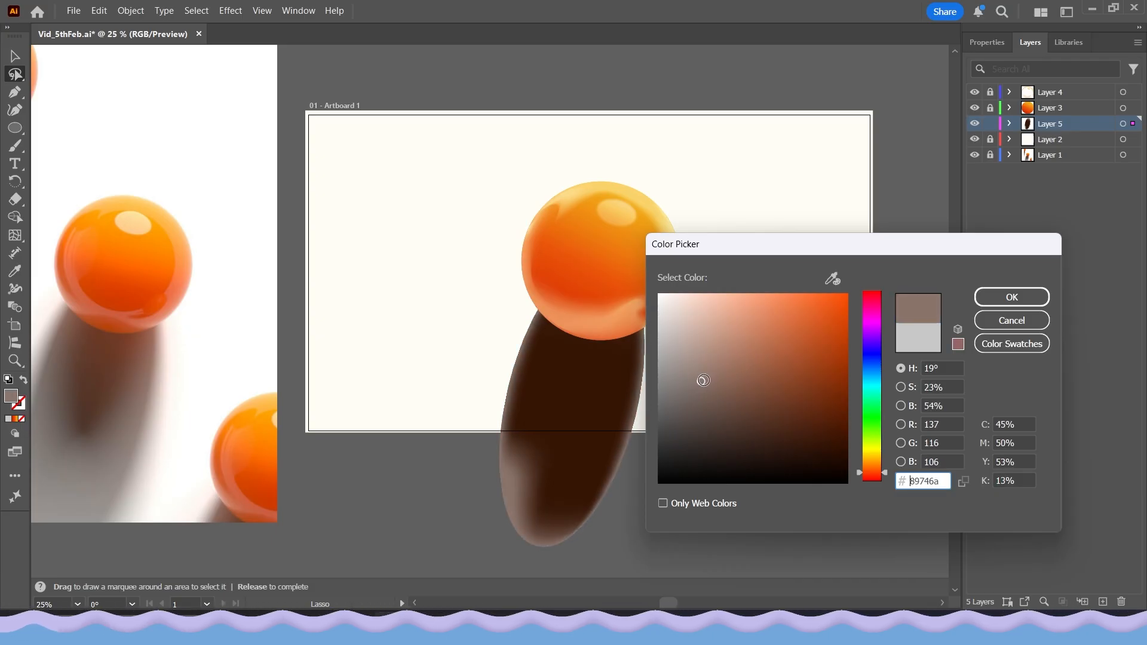
{"action": "left_click", "coordinate": [976, 320]}
{"action": "left_click", "coordinate": [15, 55]}
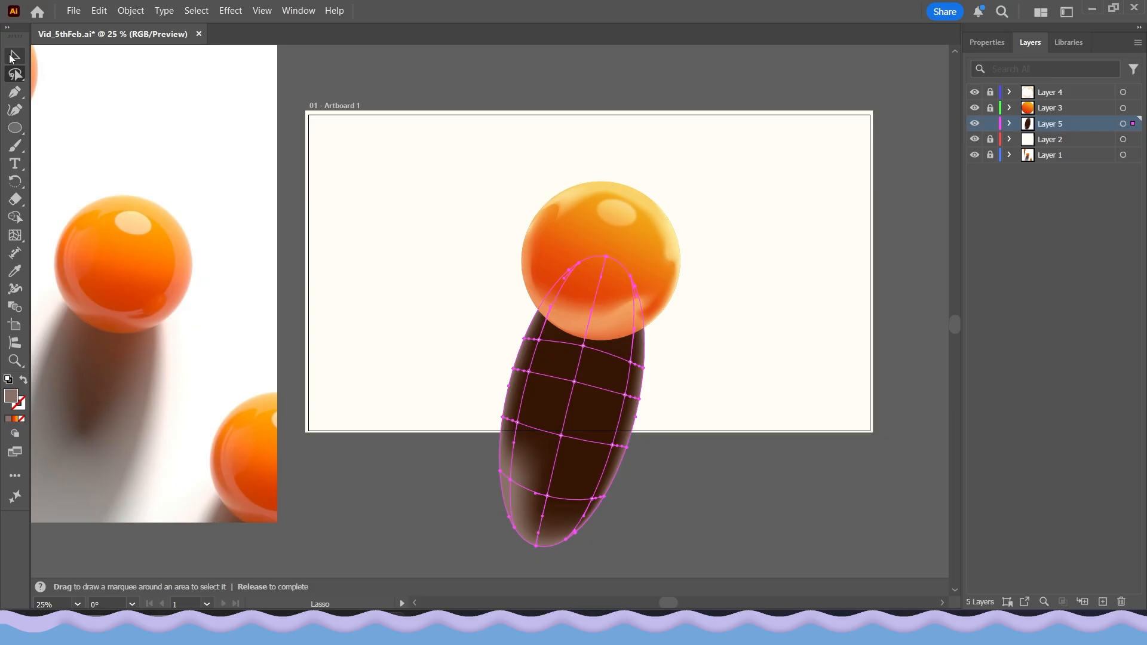
{"action": "left_click", "coordinate": [374, 505]}
{"action": "left_click_drag", "start_coordinate": [376, 502], "coordinate": [396, 503]}
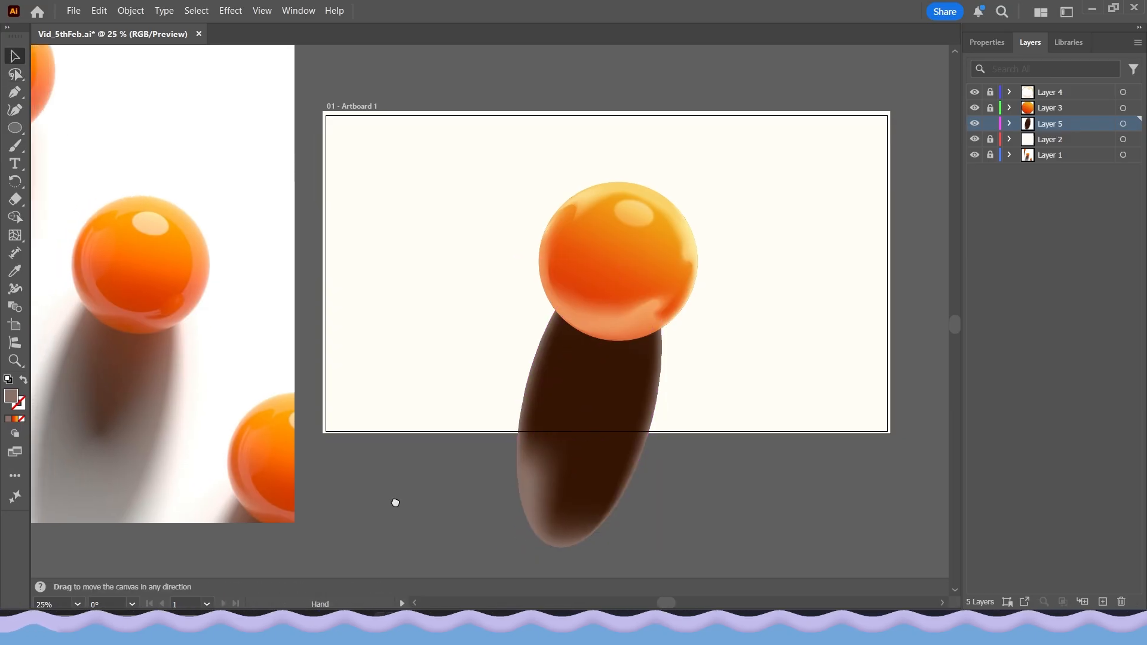
- Select the inner mesh points on the shadow's lowest crosswise line and recolour them brown, 685045
{"action": "left_click", "coordinate": [639, 459]}
{"action": "left_click_drag", "start_coordinate": [15, 74], "coordinate": [56, 74]}
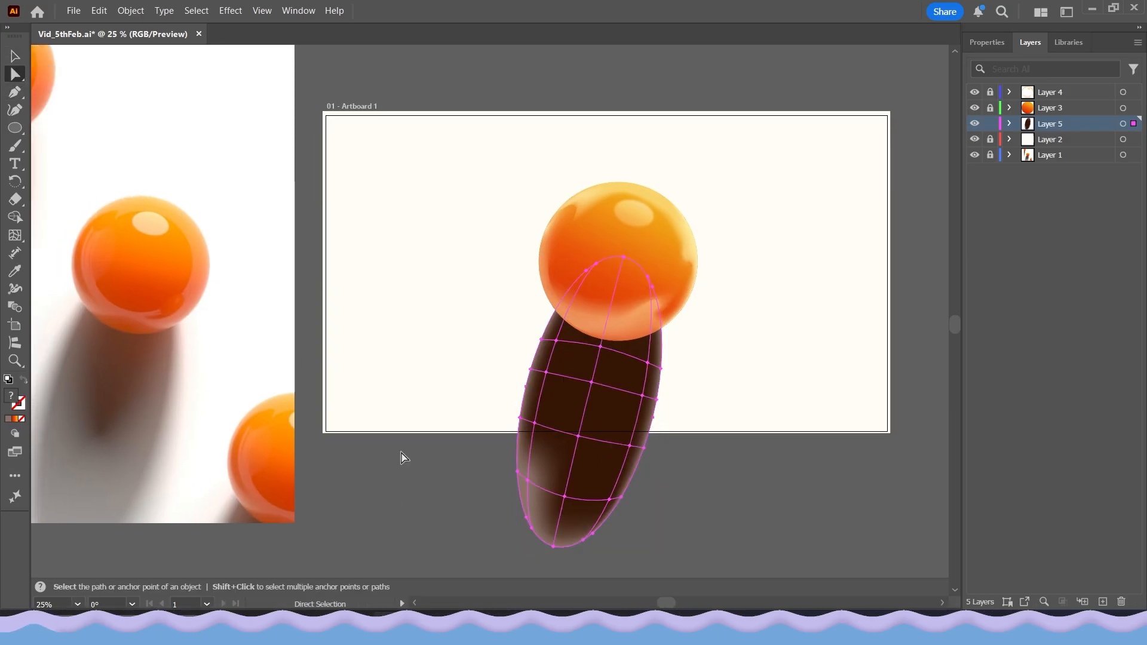
{"action": "left_click", "coordinate": [565, 498]}
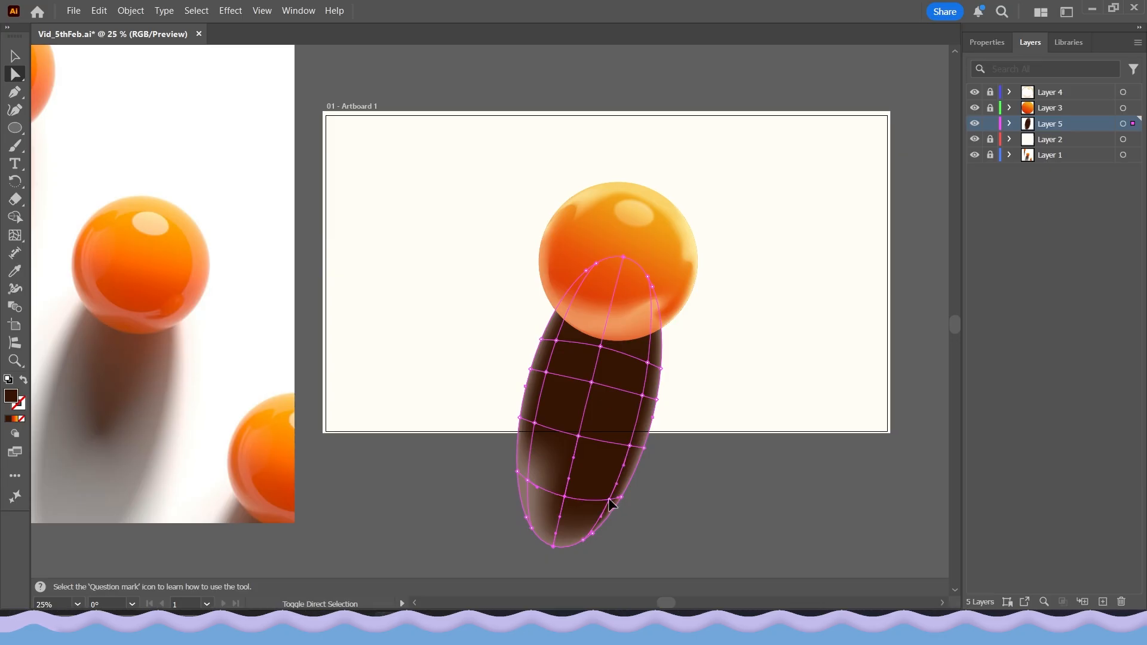
{"action": "left_click", "coordinate": [528, 487]}
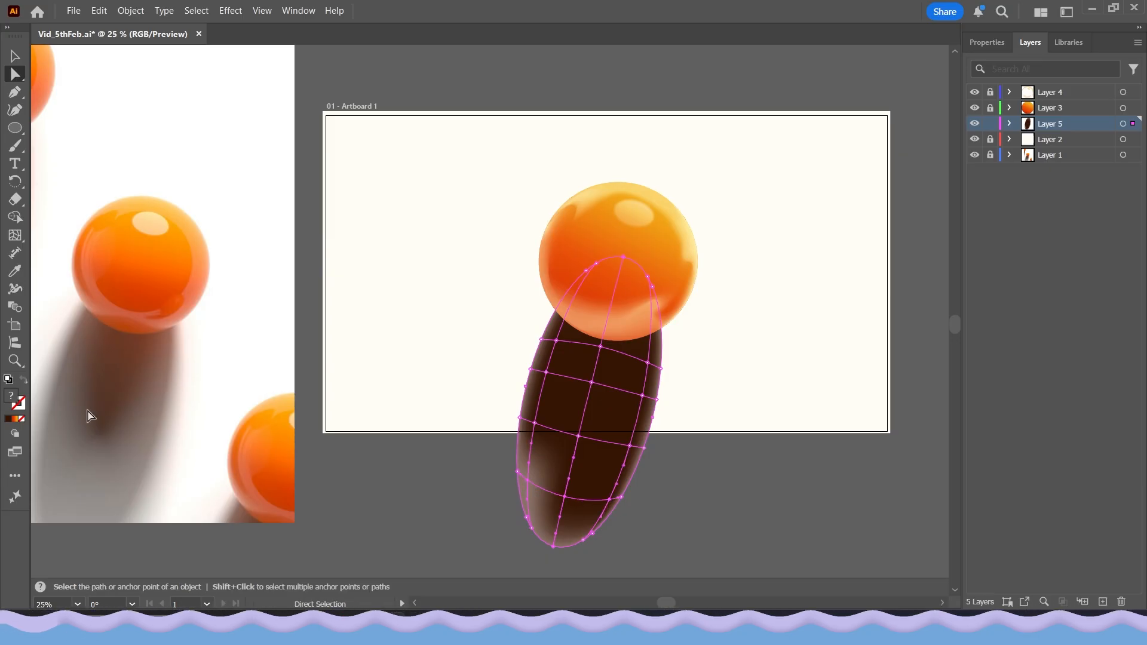
{"action": "double_click", "coordinate": [15, 398]}
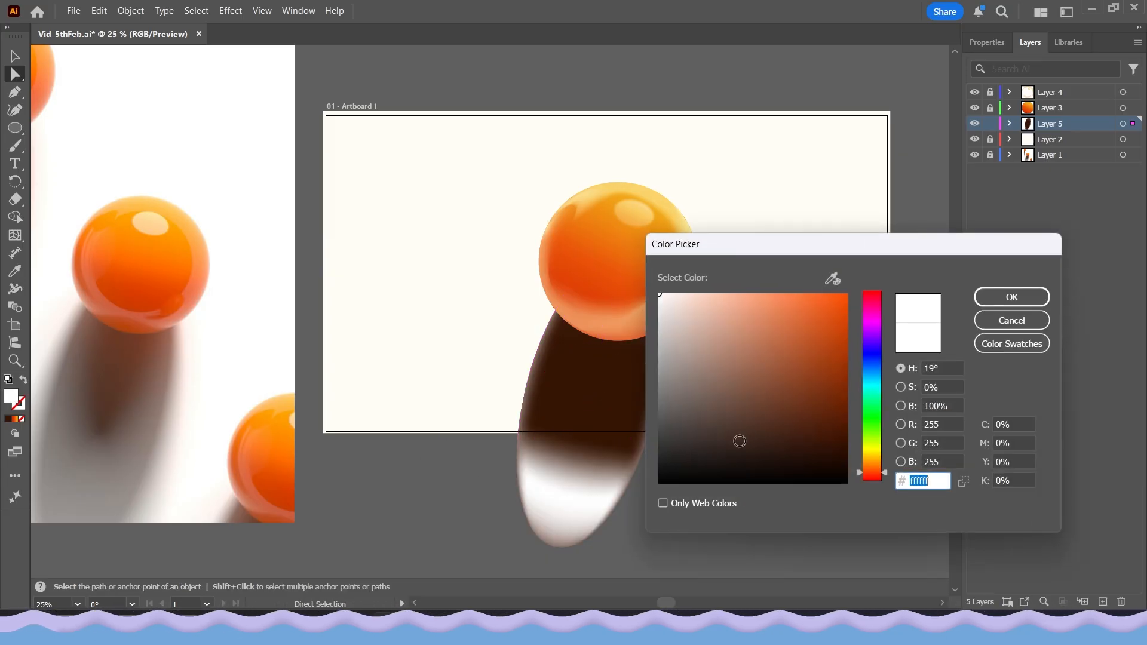
{"action": "left_click", "coordinate": [711, 320]}
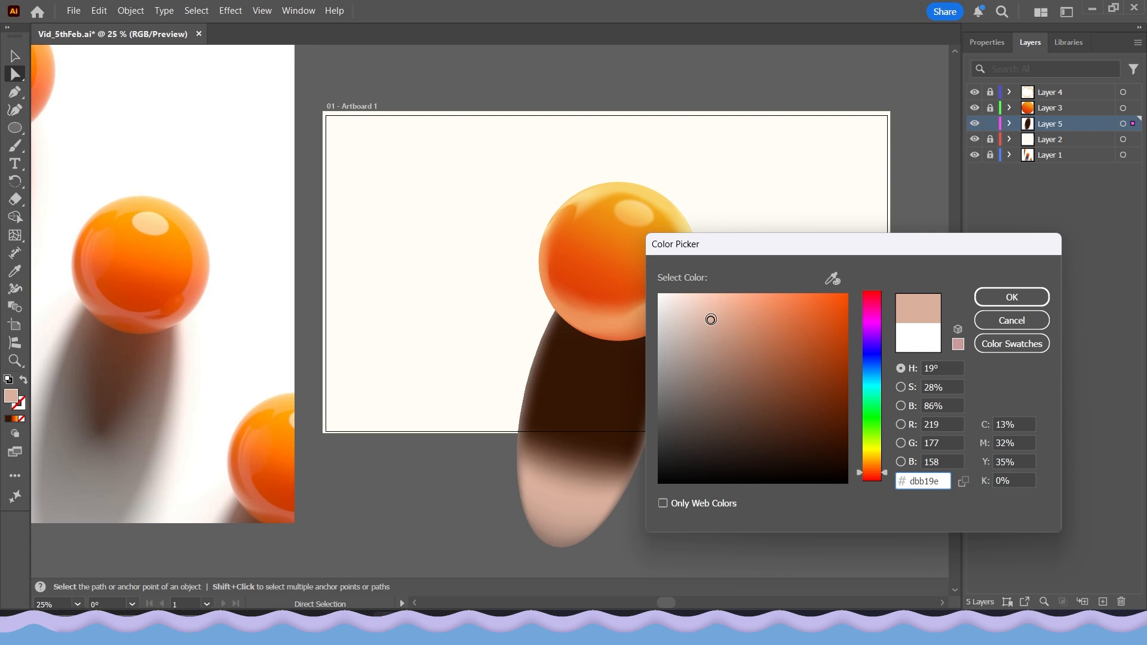
{"action": "mouse_move", "coordinate": [711, 320]}
{"action": "left_mouse_down"}
{"action": "mouse_move", "coordinate": [691, 312]}
{"action": "mouse_move", "coordinate": [673, 382]}
{"action": "mouse_move", "coordinate": [720, 404]}
{"action": "left_mouse_up"}
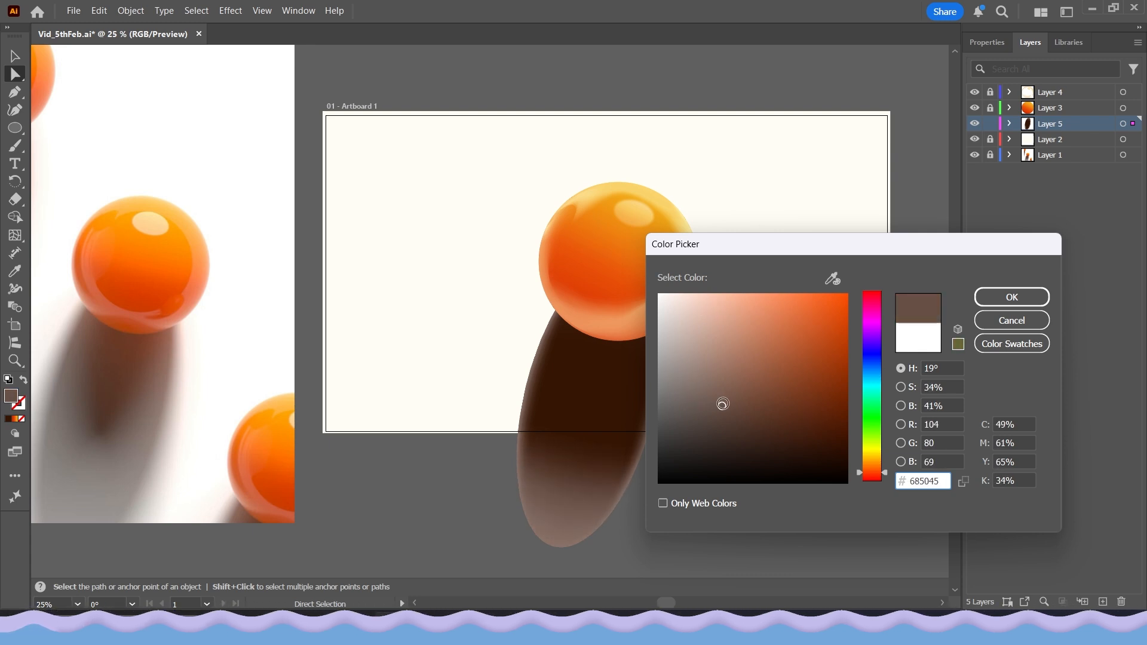
{"action": "left_click", "coordinate": [1011, 297]}
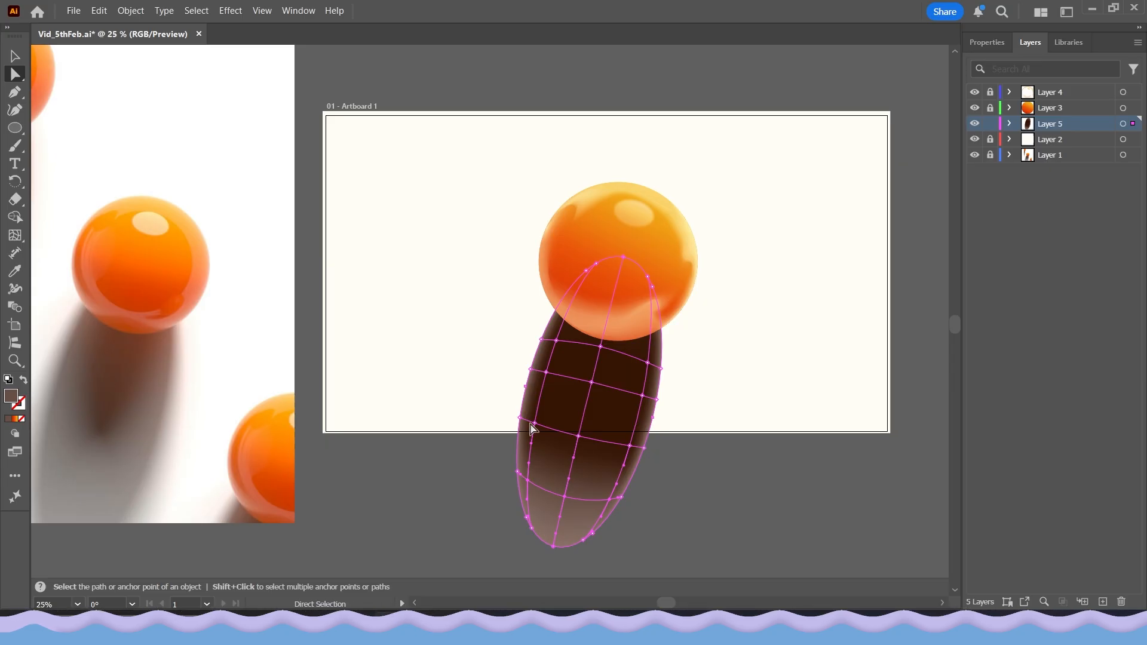
- Recolour the inner mesh points on the shadow's third crosswise line a warmer brown, 7c5341
{"action": "left_click", "coordinate": [578, 437]}
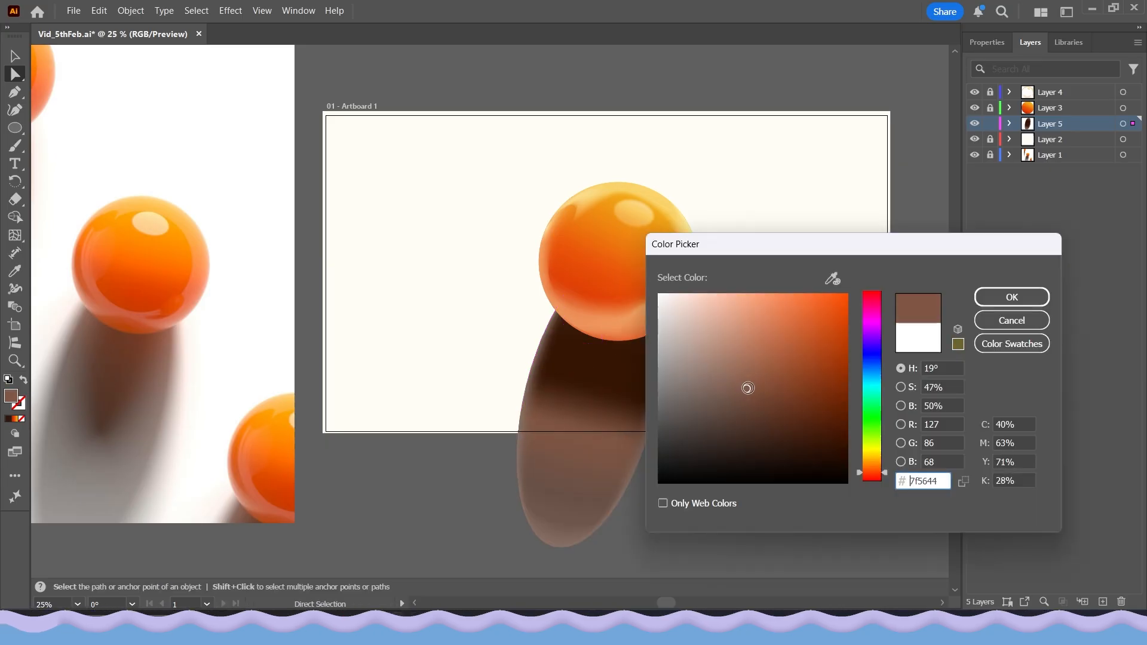
{"action": "left_click_drag", "start_coordinate": [747, 389], "coordinate": [750, 390]}
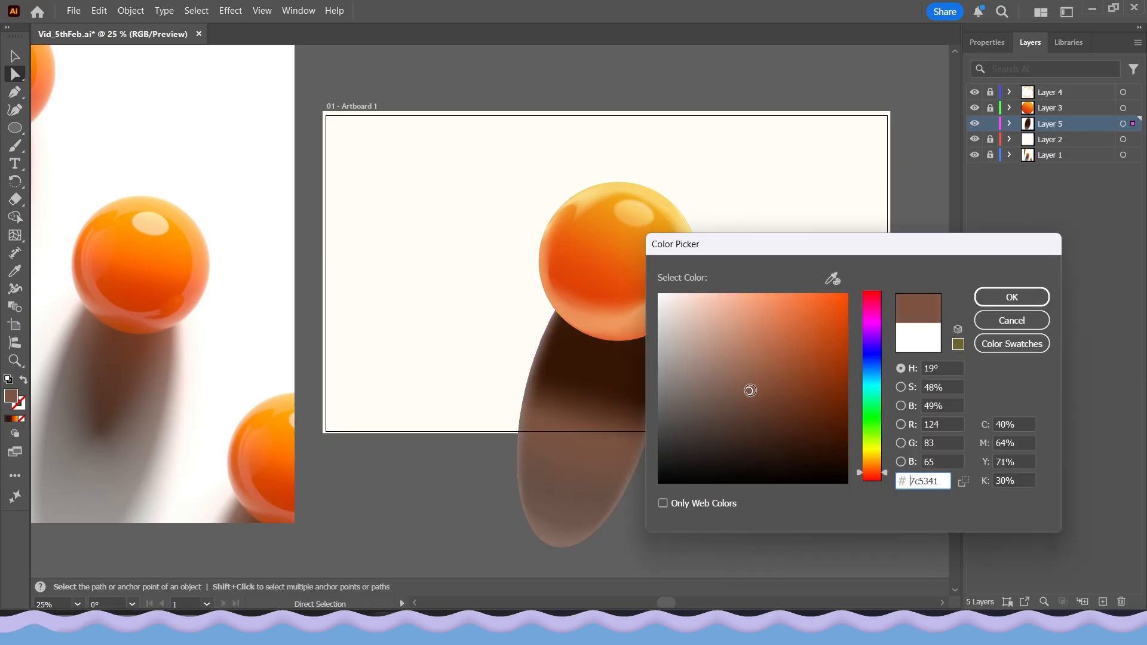
{"action": "left_click", "coordinate": [1022, 299]}
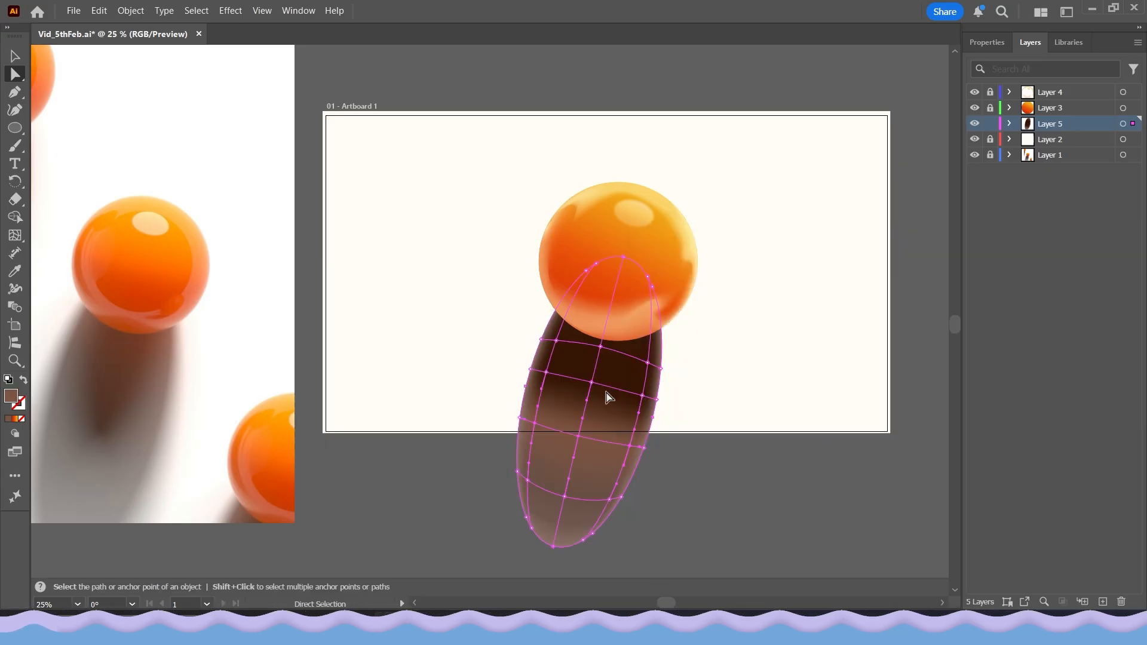
- Move the centre mesh points of the shadow's lower three crosswise lines down along its axis to extend the dark core
{"action": "left_click", "coordinate": [581, 413]}
{"action": "left_click_drag", "start_coordinate": [577, 436], "coordinate": [570, 449]}
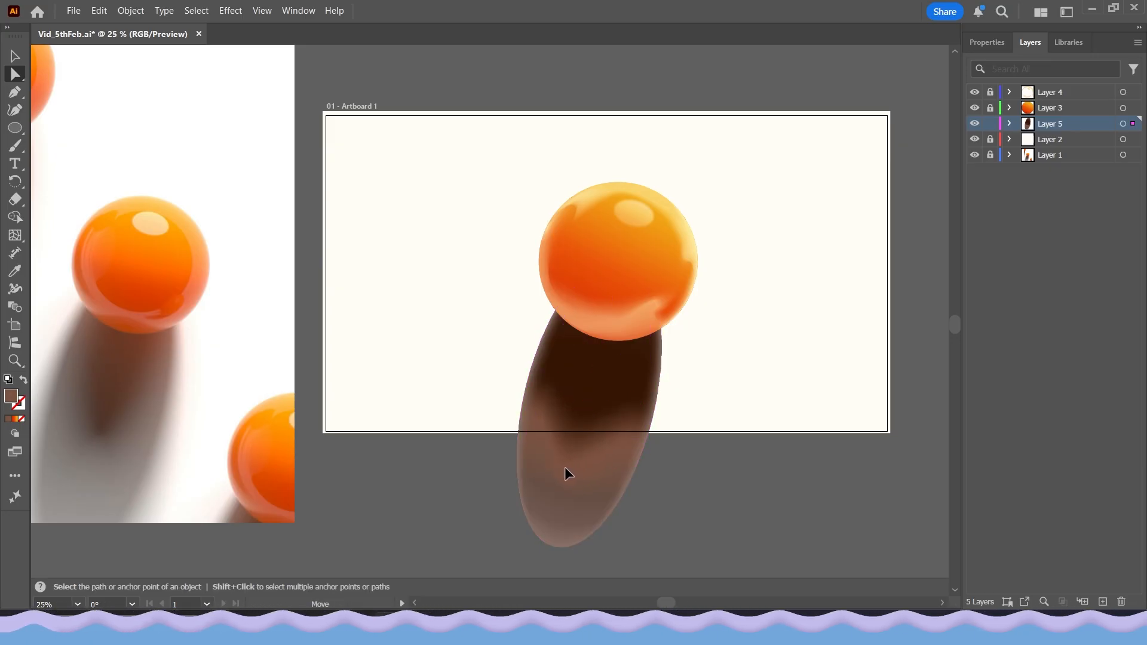
{"action": "left_click", "coordinate": [565, 466]}
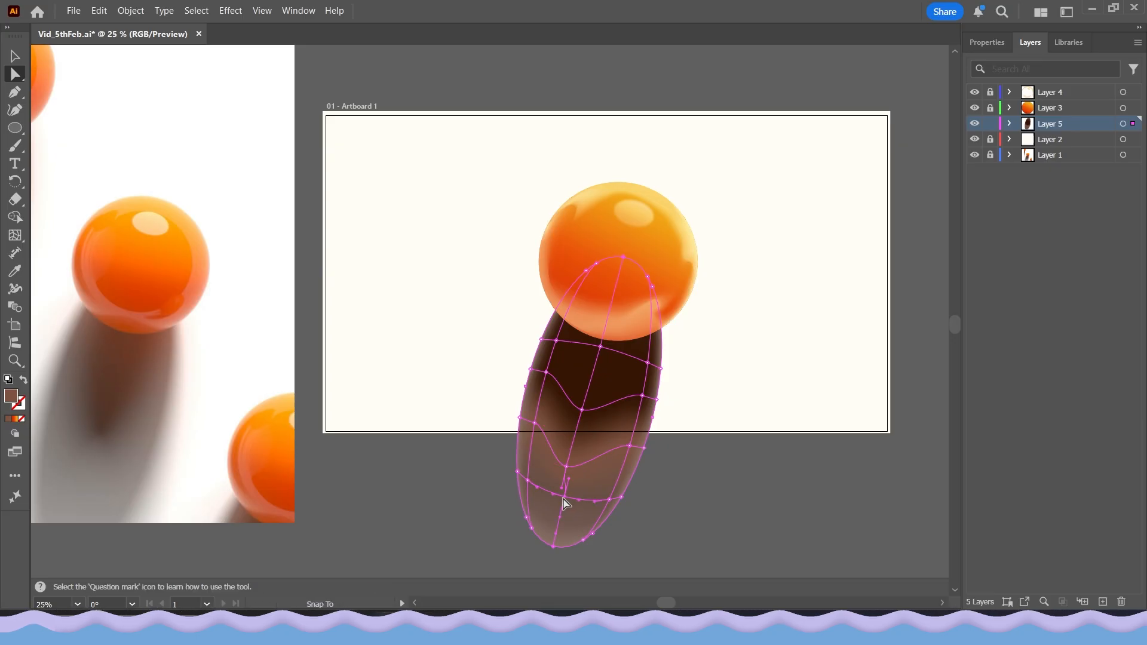
{"action": "left_click_drag", "start_coordinate": [563, 498], "coordinate": [554, 513]}
{"action": "scroll", "coordinate": [540, 455], "scroll_direction": "up", "scroll_amount": 2}
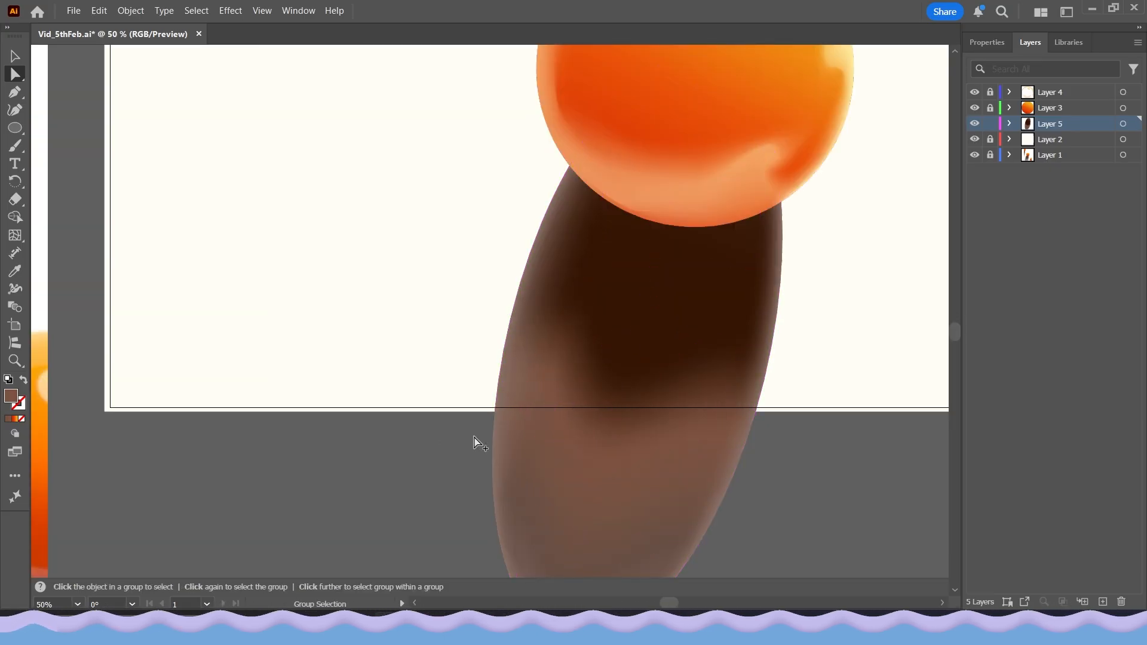
- Adjust the mesh handles on the shadow's second and third crosswise lines so both bend into smooth U-shaped curves
{"action": "scroll", "coordinate": [478, 437], "scroll_direction": "down", "scroll_amount": 1}
{"action": "scroll", "coordinate": [638, 440], "scroll_direction": "up", "scroll_amount": 2}
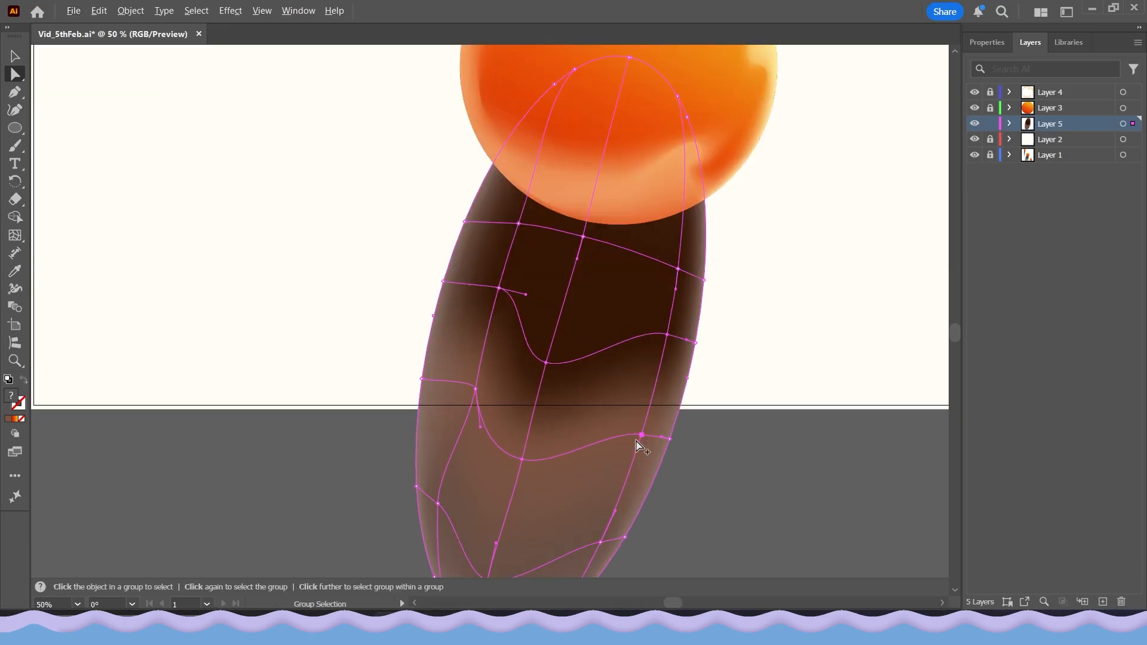
{"action": "left_click_drag", "start_coordinate": [596, 428], "coordinate": [688, 434]}
{"action": "left_click", "coordinate": [709, 468]}
{"action": "scroll", "coordinate": [692, 468], "scroll_direction": "down", "scroll_amount": 2}
{"action": "left_click", "coordinate": [648, 351]}
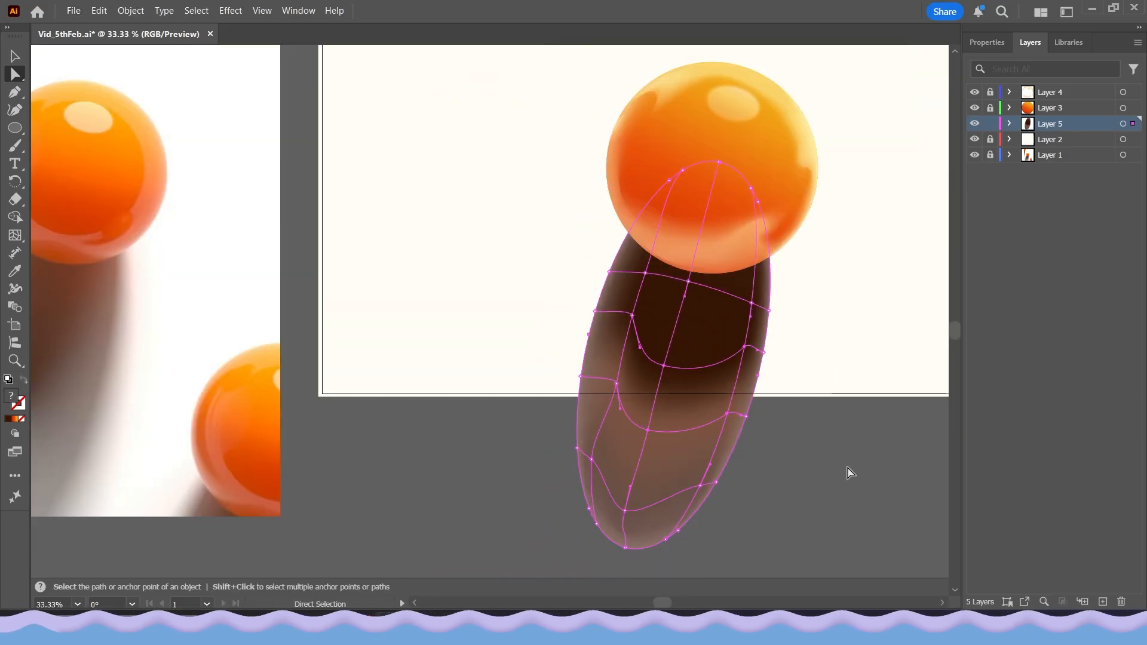
{"action": "left_click", "coordinate": [845, 470]}
{"action": "scroll", "coordinate": [730, 414], "scroll_direction": "down", "scroll_amount": 1}
- Apply a Gaussian Blur with a radius of about 15 pixels to the whole shadow mesh and deselect it
{"action": "left_click", "coordinate": [14, 57]}
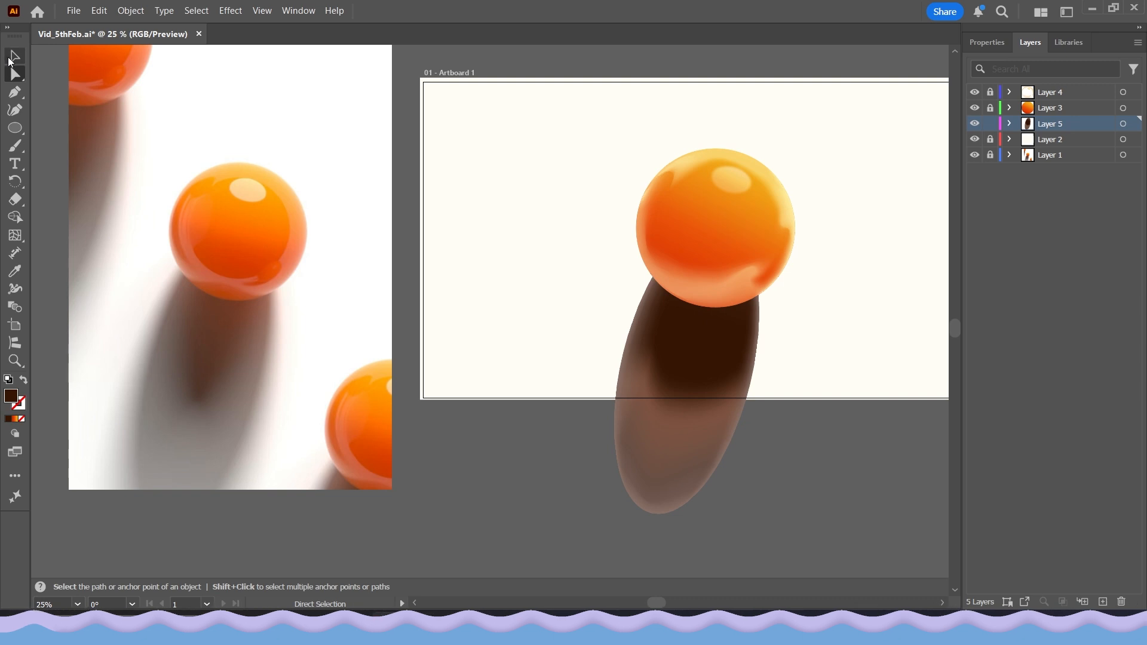
{"action": "left_click", "coordinate": [623, 312]}
{"action": "left_click", "coordinate": [230, 10]}
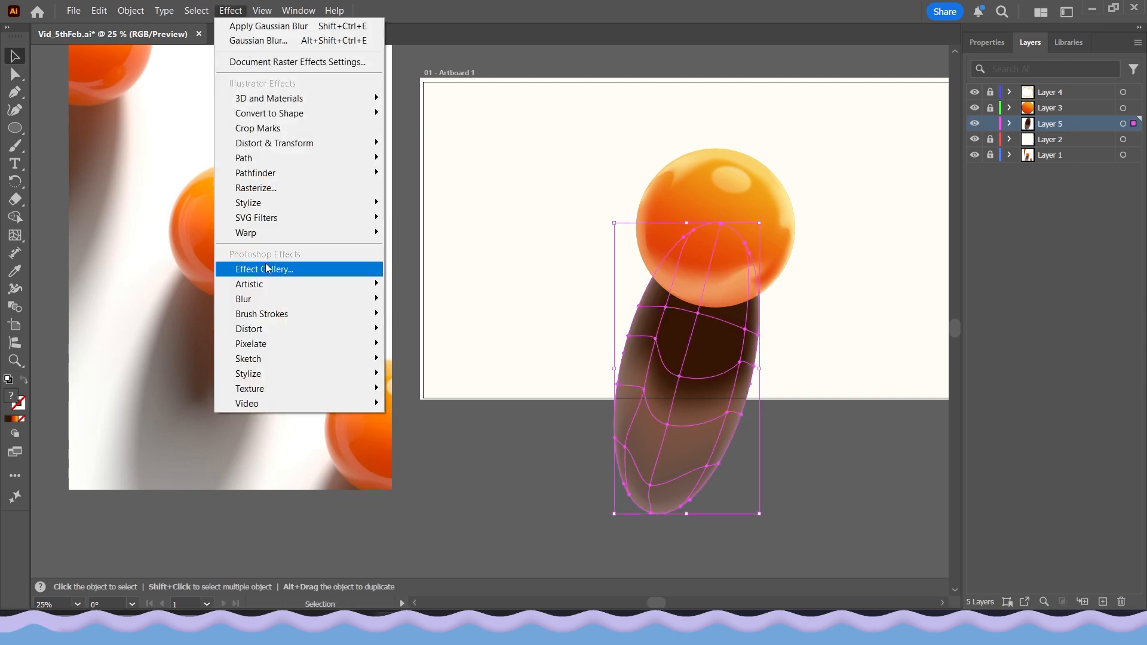
{"action": "mouse_move", "coordinate": [290, 299]}
{"action": "left_click", "coordinate": [431, 300]}
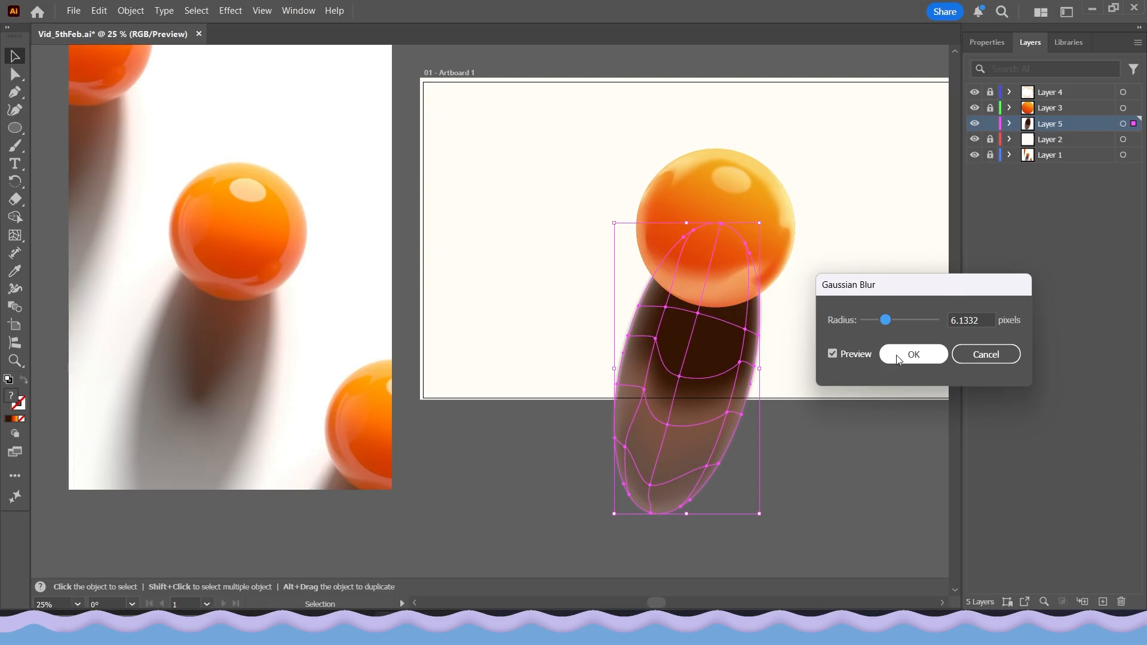
{"action": "left_click_drag", "start_coordinate": [895, 321], "coordinate": [906, 321]}
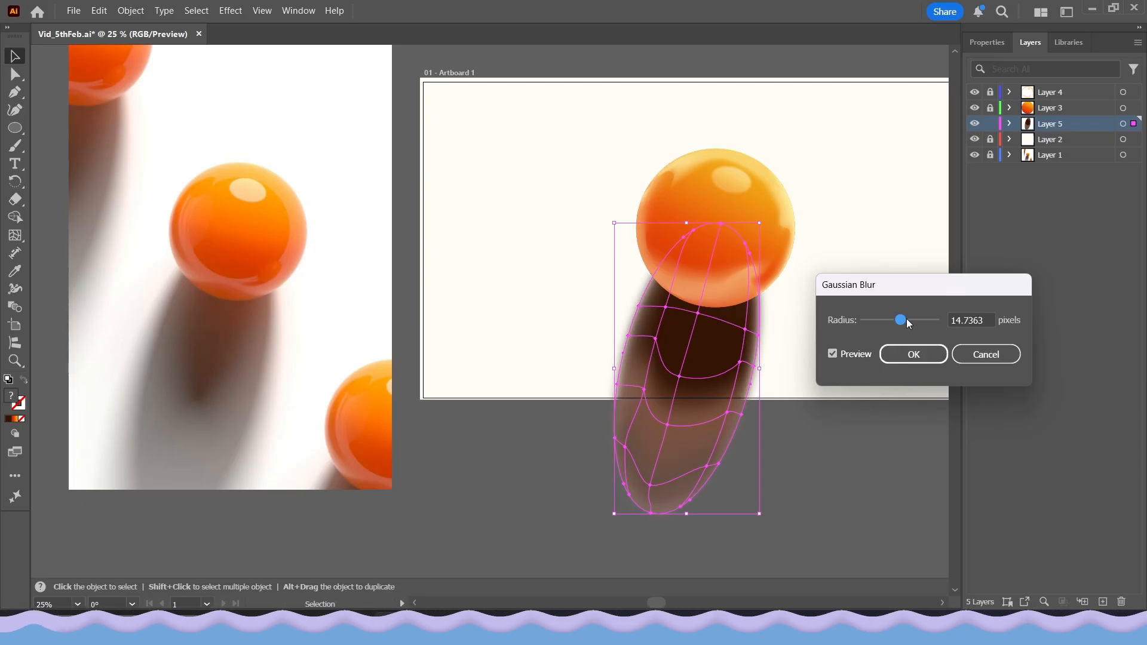
{"action": "left_click", "coordinate": [910, 354]}
{"action": "left_click", "coordinate": [854, 479]}
{"action": "left_click_drag", "start_coordinate": [841, 467], "coordinate": [798, 458]}
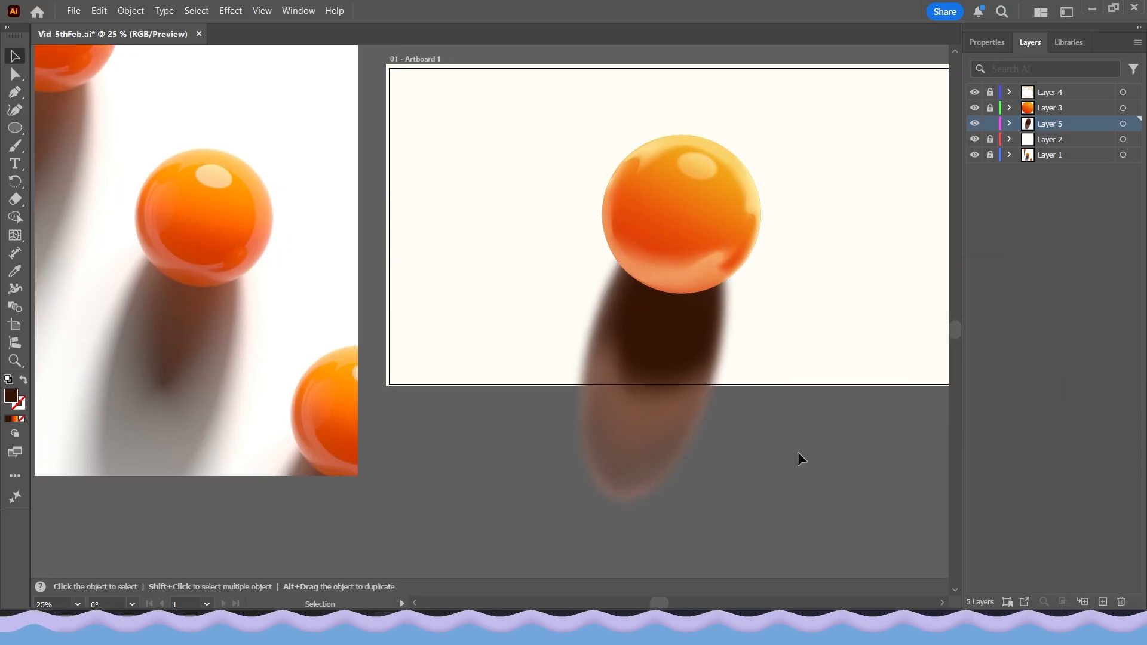
- Select the inner mesh points on the shadow's top crosswise line below the marble and recolour them reddish brown, 934421
{"action": "left_click", "coordinate": [655, 391]}
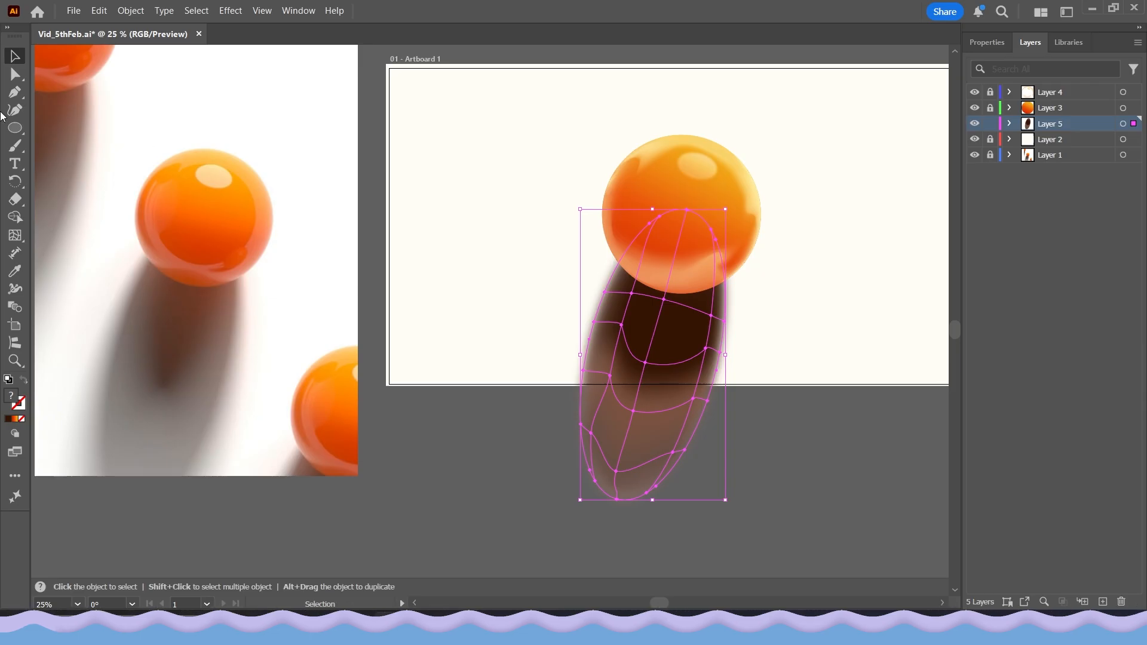
{"action": "left_click", "coordinate": [14, 74]}
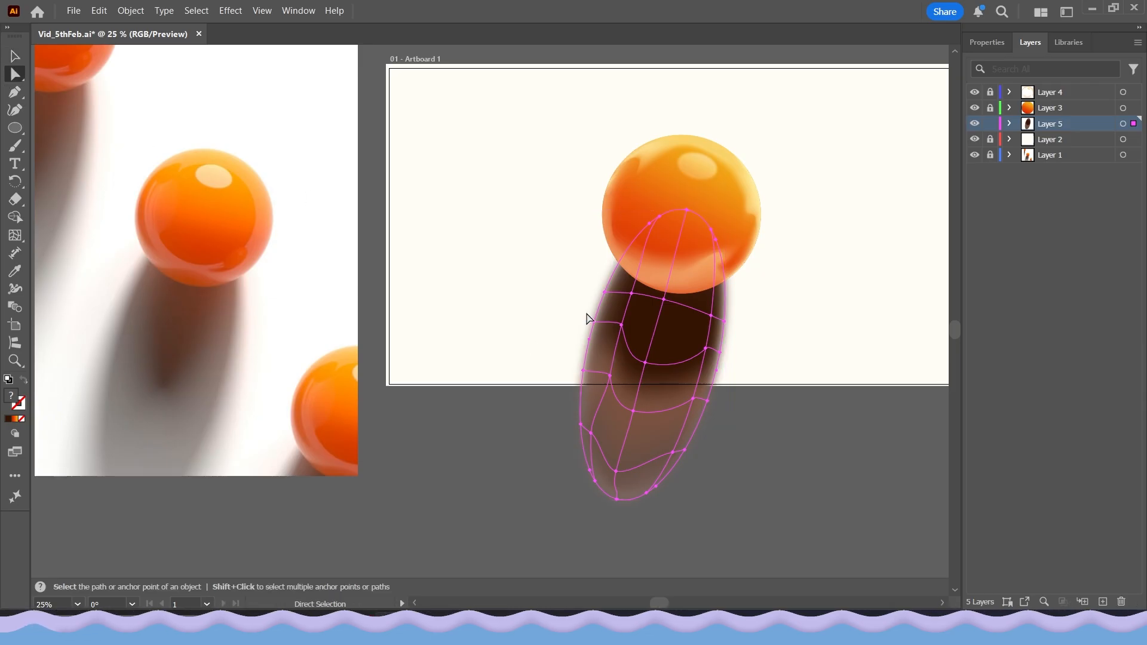
{"action": "left_click", "coordinate": [632, 297]}
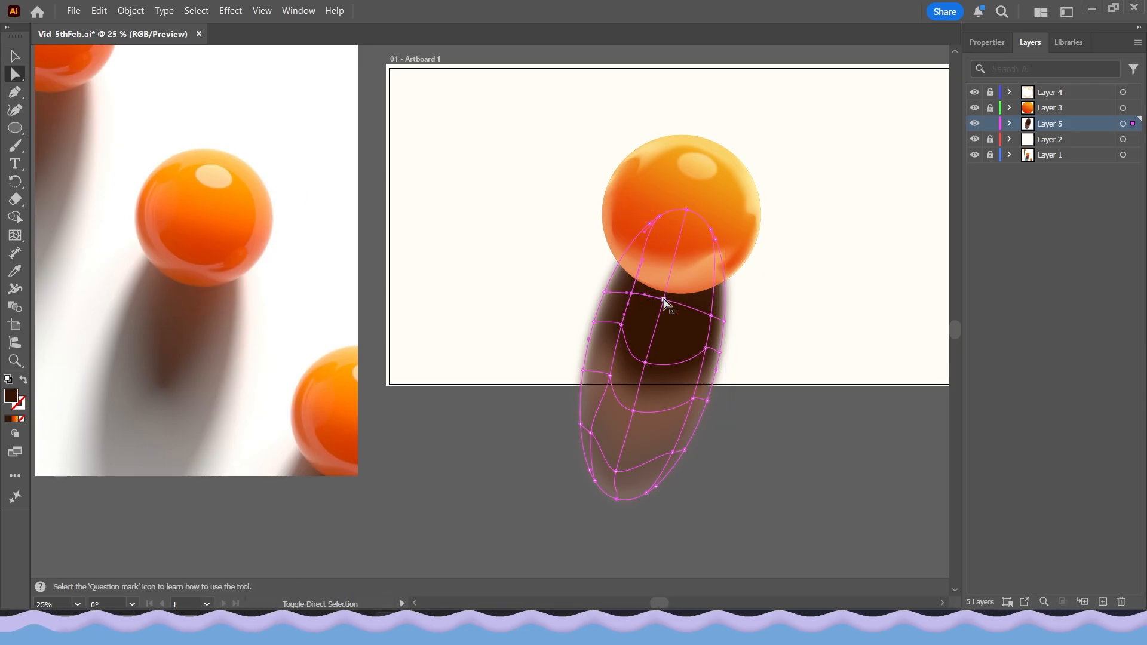
{"action": "left_click", "coordinate": [664, 299]}
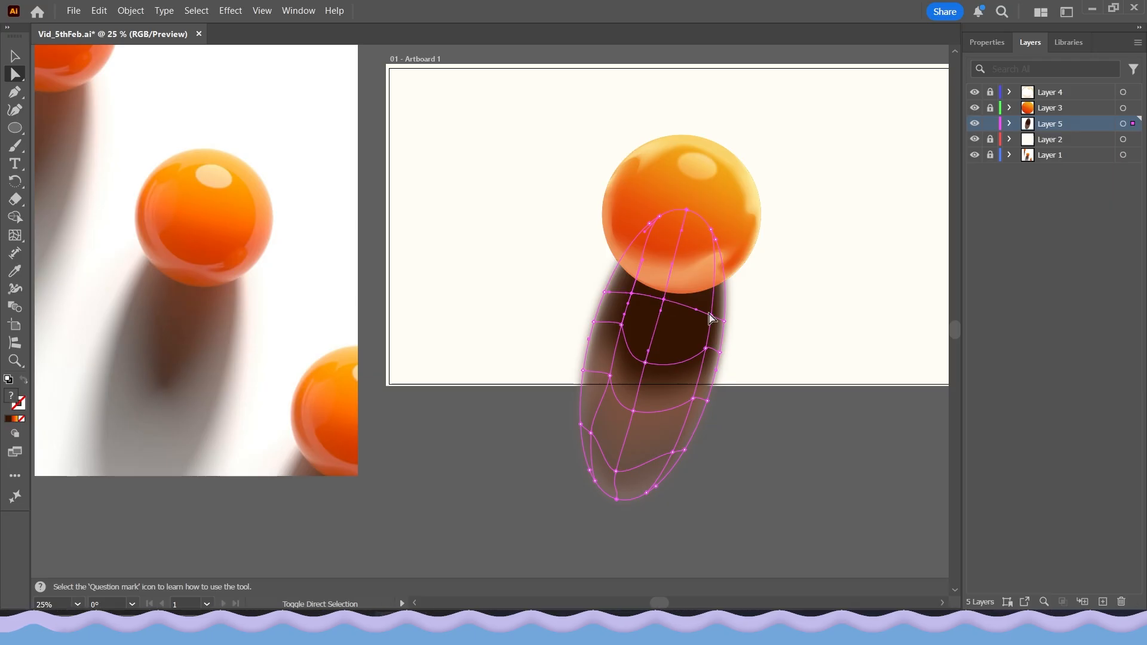
{"action": "double_click", "coordinate": [16, 399]}
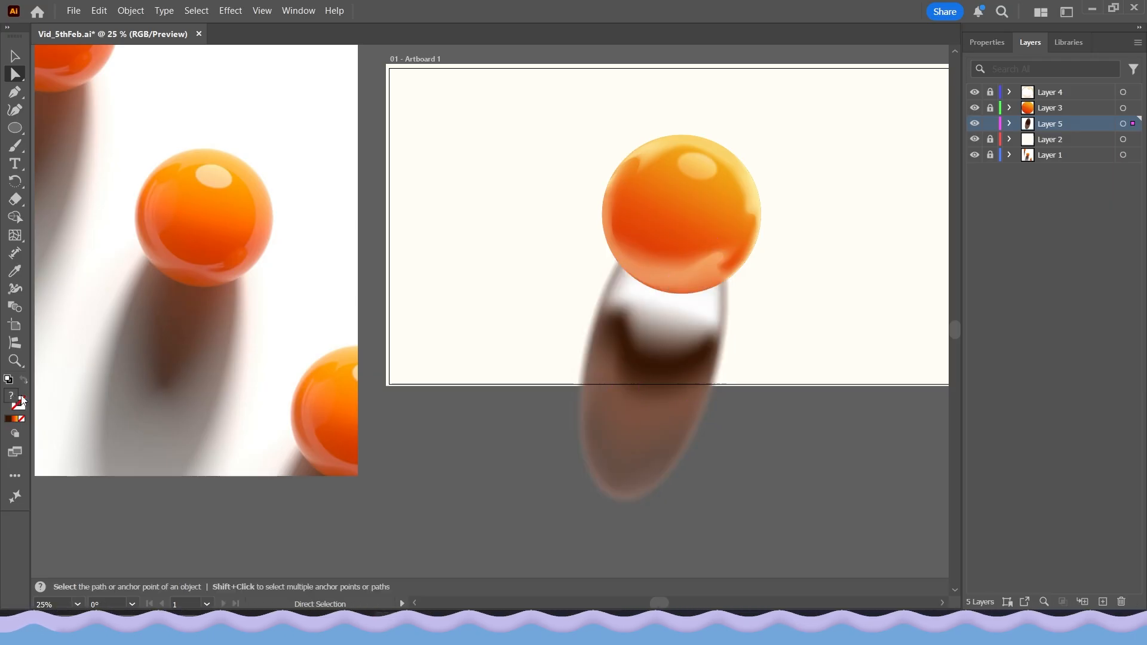
{"action": "left_click_drag", "start_coordinate": [774, 324], "coordinate": [806, 372]}
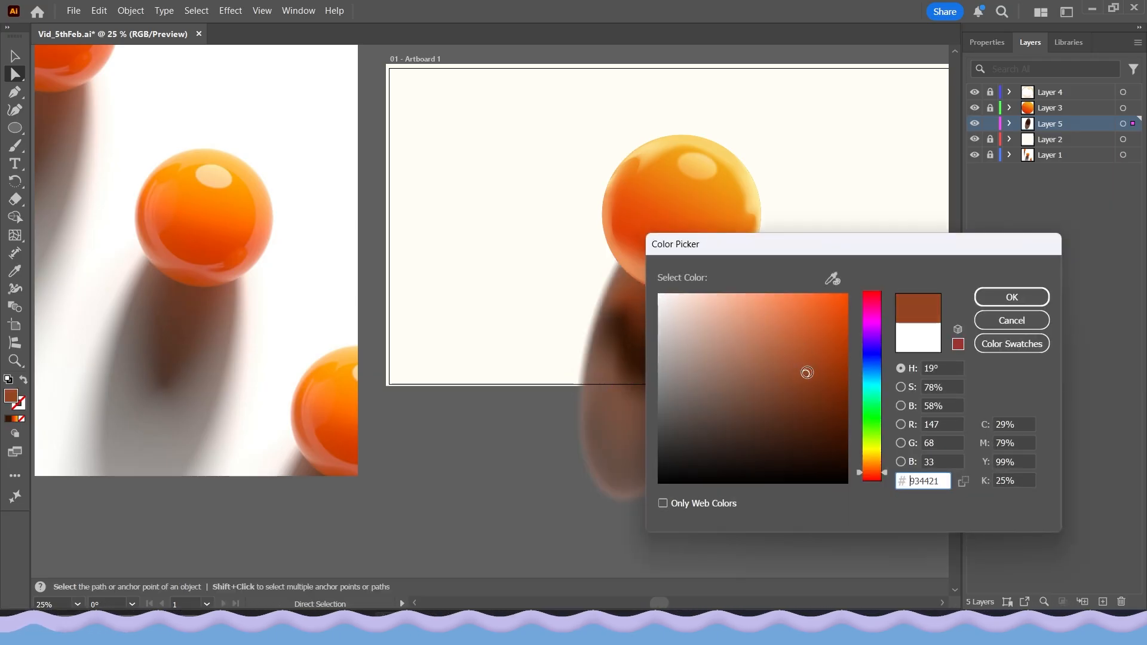
{"action": "left_click_drag", "start_coordinate": [778, 249], "coordinate": [863, 214]}
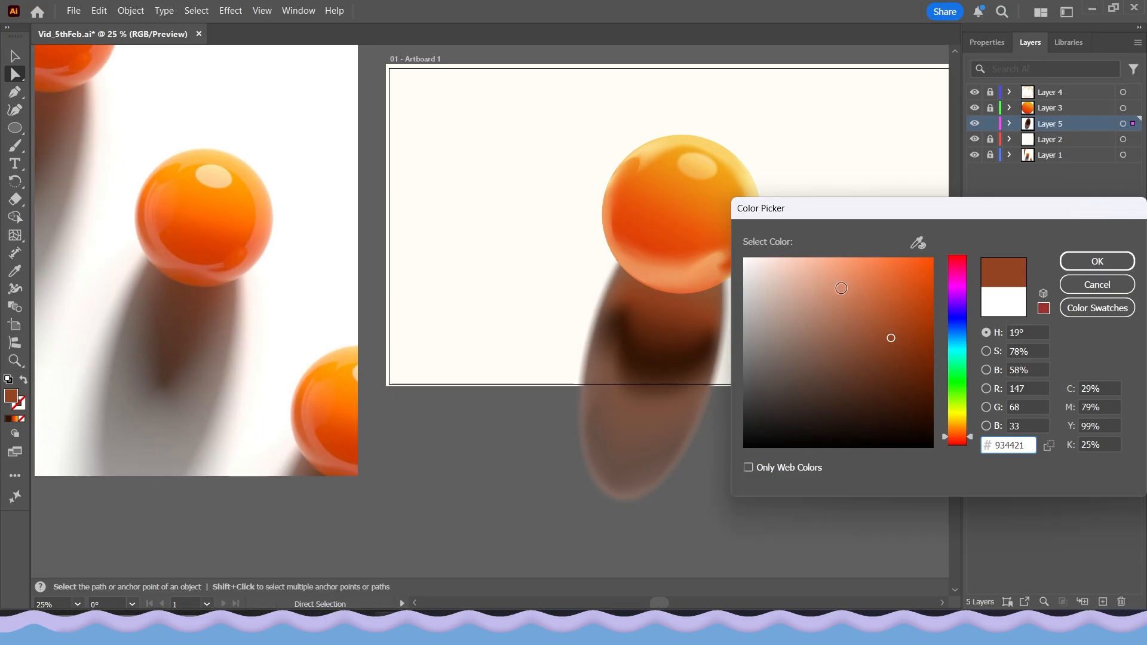
{"action": "left_click", "coordinate": [1097, 261]}
- Darken the centre mesh point of the shadow's top crosswise line to deep reddish brown, 68260c
{"action": "left_click", "coordinate": [663, 300]}
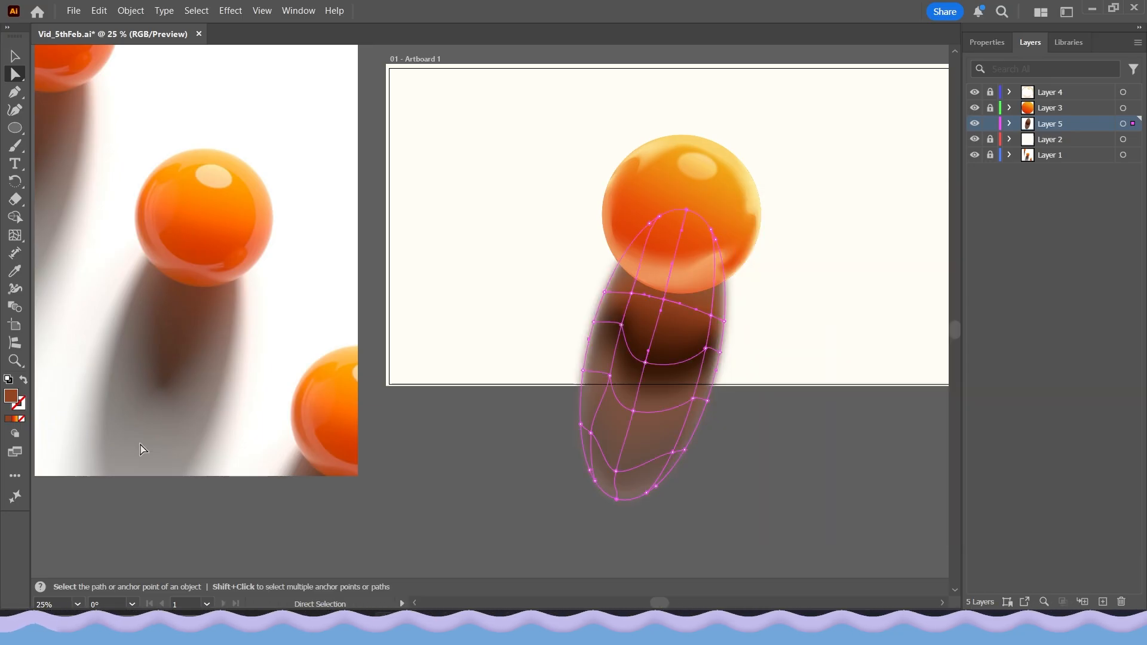
{"action": "double_click", "coordinate": [12, 396]}
{"action": "left_click_drag", "start_coordinate": [904, 351], "coordinate": [909, 365]}
{"action": "left_click", "coordinate": [1105, 264]}
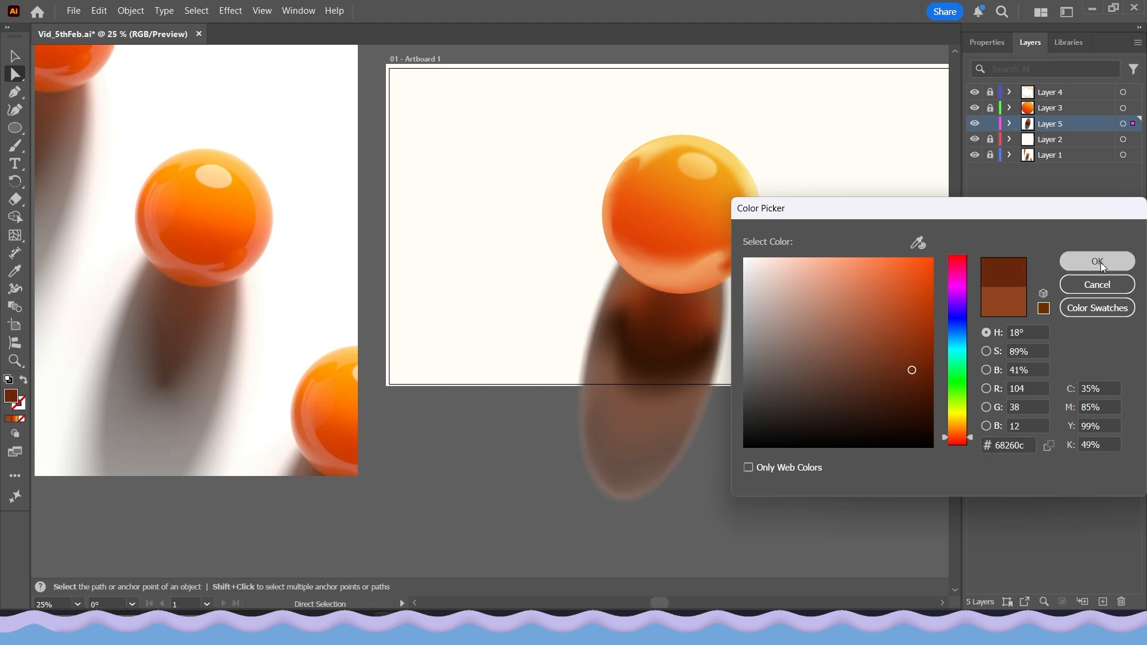
- Recolour the two inner side points of the shadow's second crosswise line medium brown, keeping its centre point dark
{"action": "left_click", "coordinate": [621, 326]}
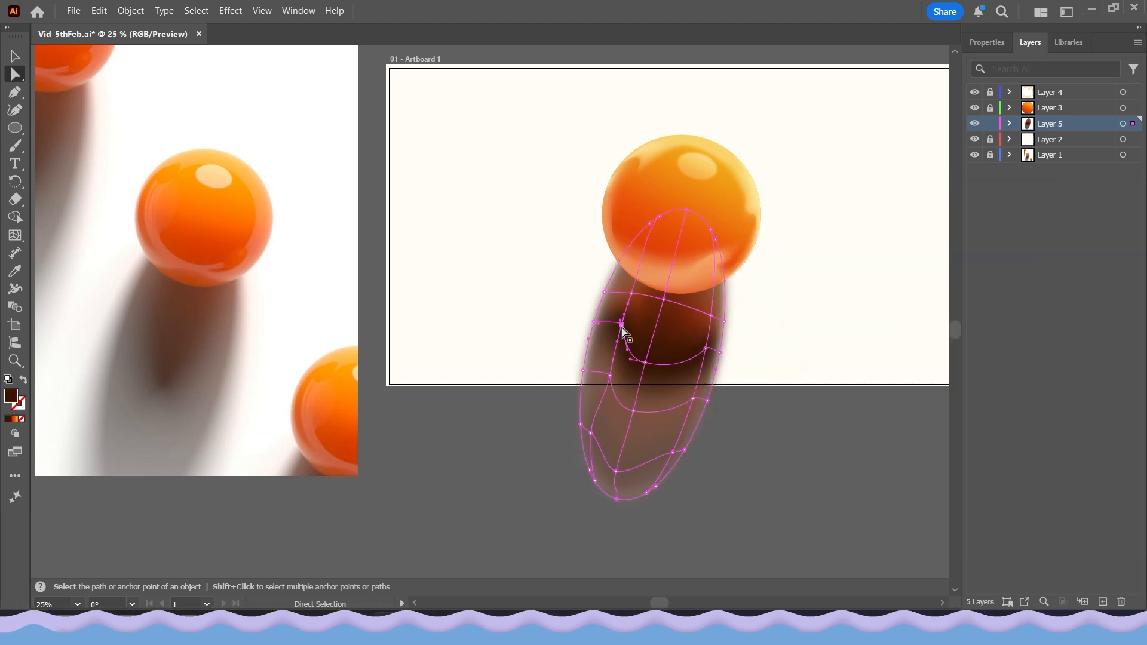
{"action": "left_click", "coordinate": [706, 349], "text": "shift"}
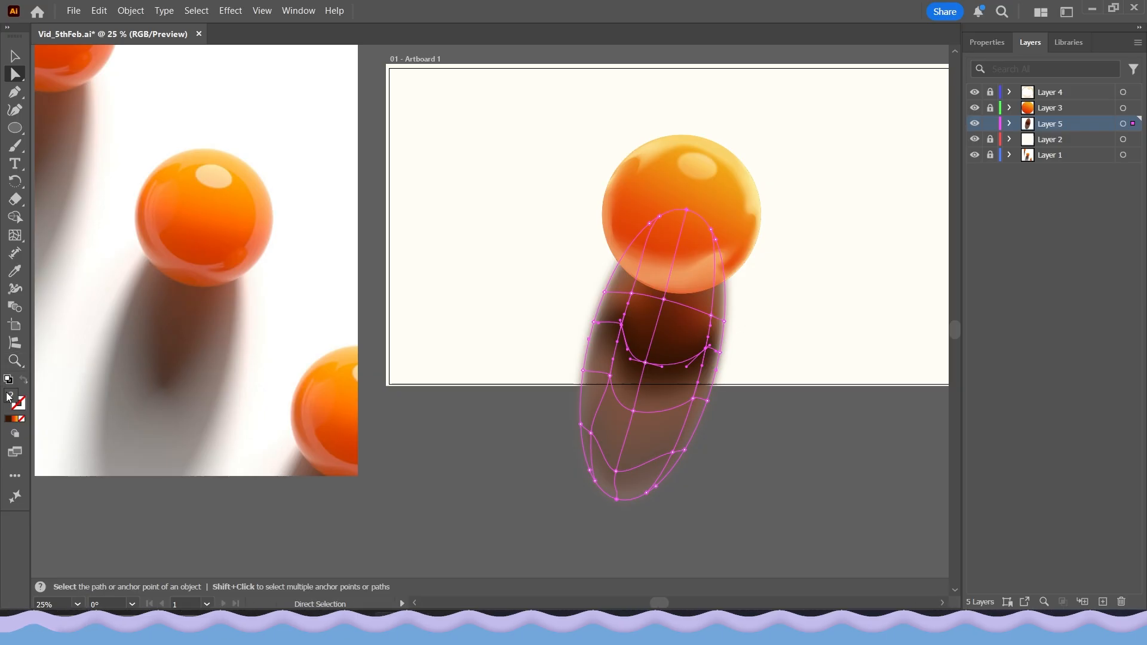
{"action": "double_click", "coordinate": [10, 395]}
{"action": "mouse_move", "coordinate": [836, 312]}
{"action": "left_mouse_down"}
{"action": "mouse_move", "coordinate": [817, 276]}
{"action": "mouse_move", "coordinate": [844, 331]}
{"action": "mouse_move", "coordinate": [819, 353]}
{"action": "mouse_move", "coordinate": [848, 352]}
{"action": "left_mouse_up"}
{"action": "left_click", "coordinate": [1102, 260]}
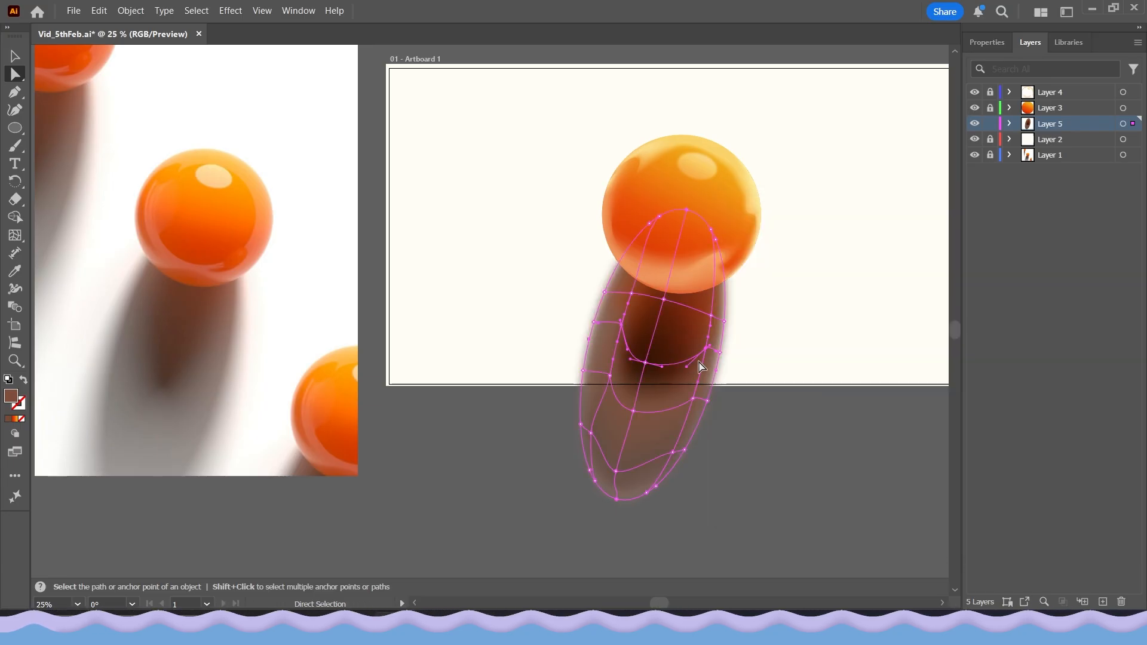
- Reshape the shadow mesh's second crosswise line by adjusting the handles of its right inner point and its centre point
{"action": "left_click", "coordinate": [649, 365]}
{"action": "left_click", "coordinate": [695, 348]}
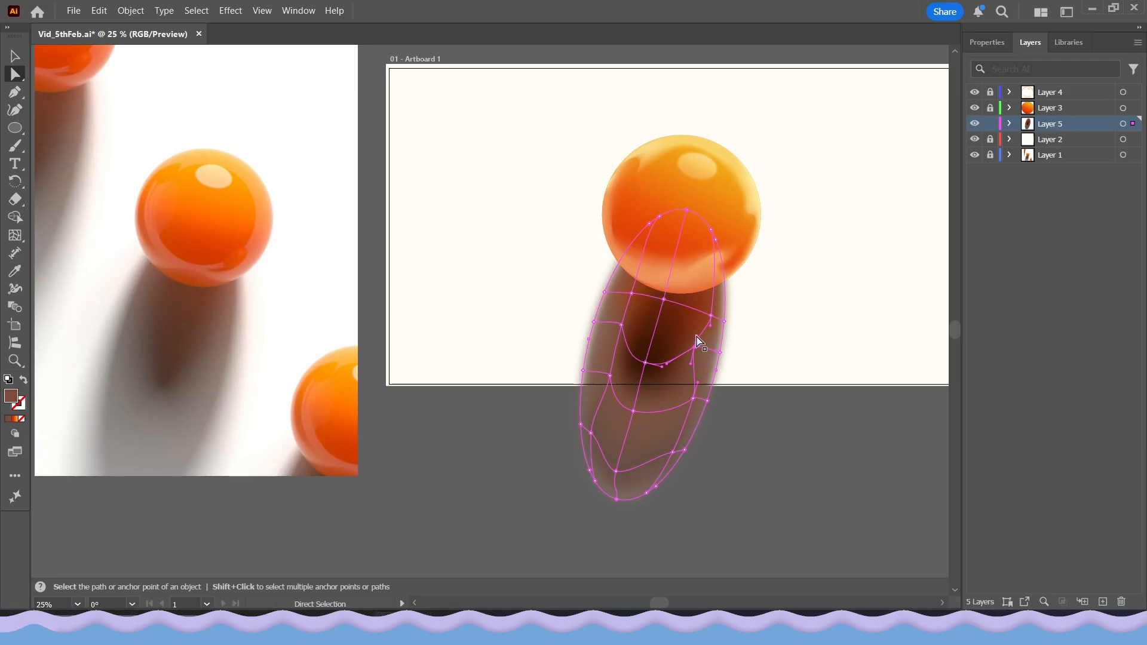
{"action": "left_click_drag", "start_coordinate": [708, 327], "coordinate": [710, 325]}
{"action": "left_click", "coordinate": [759, 377]}
{"action": "left_click", "coordinate": [646, 380]}
{"action": "left_click", "coordinate": [644, 366]}
{"action": "left_click_drag", "start_coordinate": [634, 367], "coordinate": [643, 371]}
- Refine the curve handles around the centre mesh points of the shadow's third and second crosswise lines, leaving the mesh deselected
{"action": "left_click", "coordinate": [641, 406]}
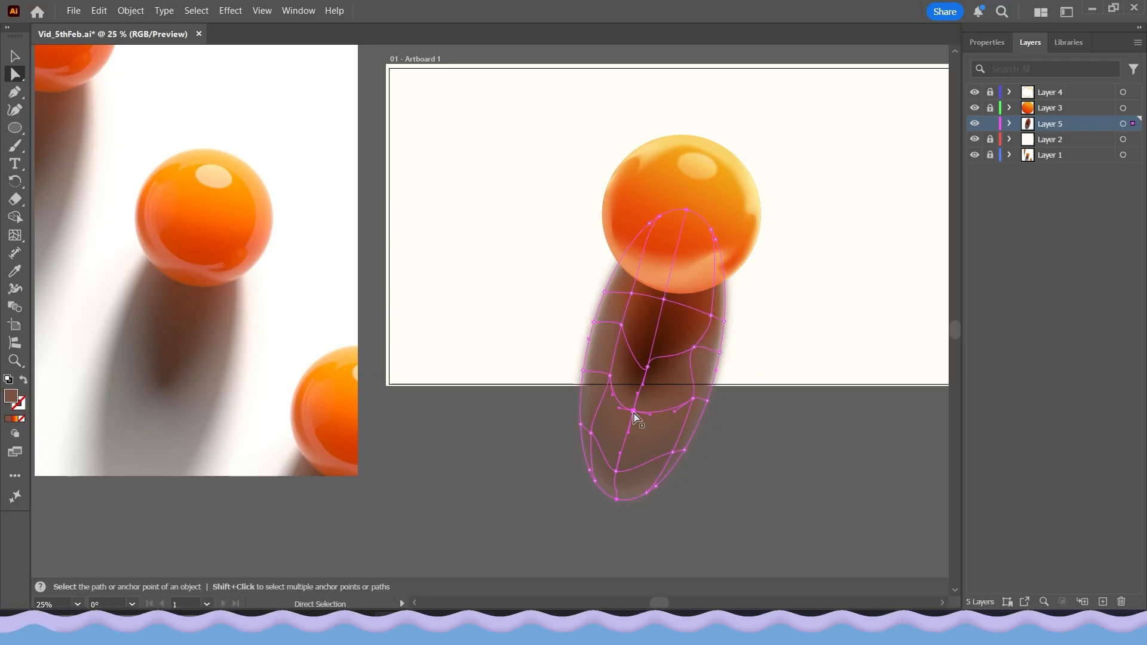
{"action": "left_click_drag", "start_coordinate": [639, 410], "coordinate": [642, 422]}
{"action": "left_click", "coordinate": [687, 370]}
{"action": "left_click", "coordinate": [648, 367]}
{"action": "left_click_drag", "start_coordinate": [652, 353], "coordinate": [668, 360]}
{"action": "left_click", "coordinate": [659, 416]}
{"action": "left_click", "coordinate": [686, 366]}
{"action": "key", "text": "ctrl+shift+a"}
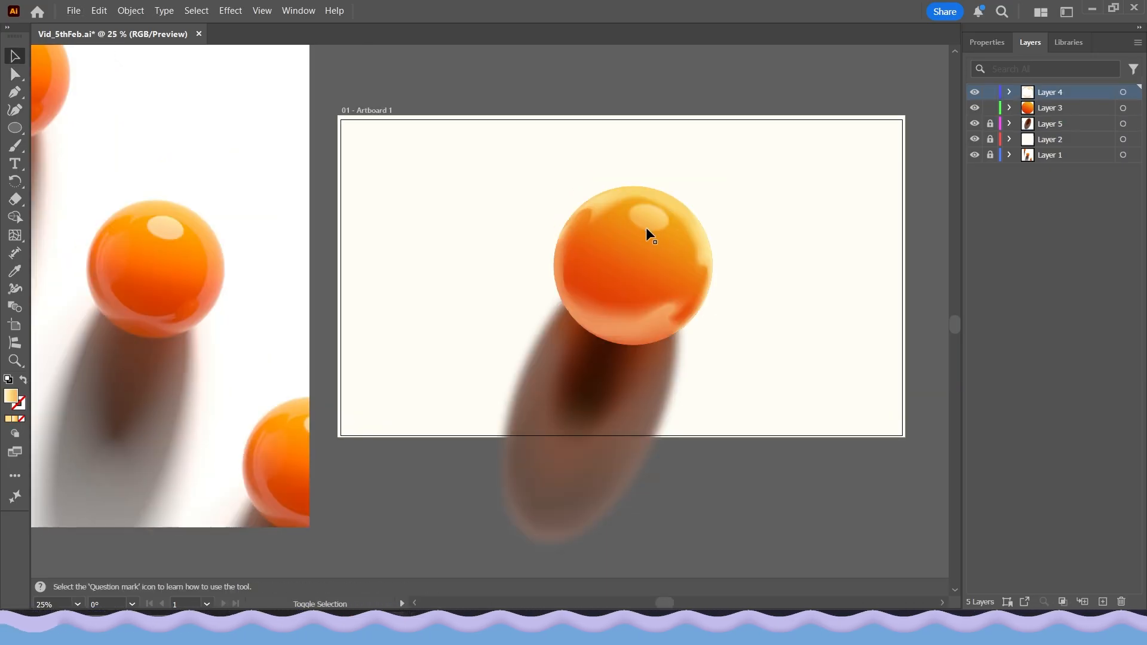
- Nudge the pale oval highlight on the marble slightly downward
{"action": "left_click", "coordinate": [646, 232]}
{"action": "left_click_drag", "start_coordinate": [642, 225], "coordinate": [643, 236]}
{"action": "left_click", "coordinate": [770, 244]}
{"action": "left_click", "coordinate": [627, 206]}
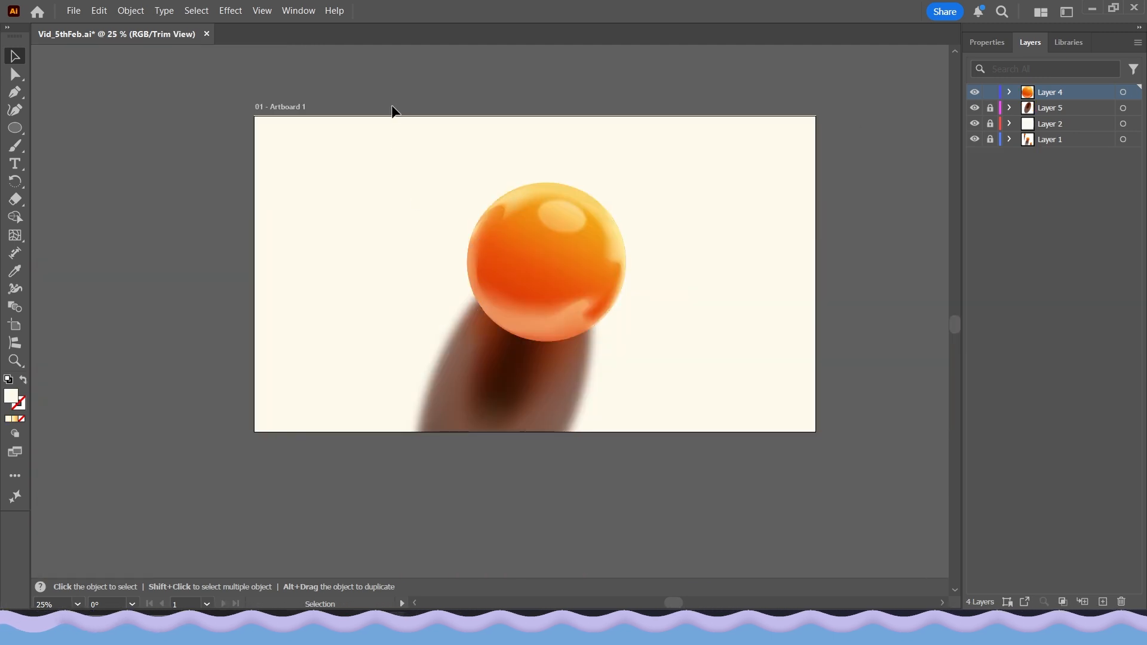
- Select all shapes of the marble together and open the Gaussian Blur effect for them
{"action": "left_click_drag", "start_coordinate": [392, 110], "coordinate": [681, 399]}
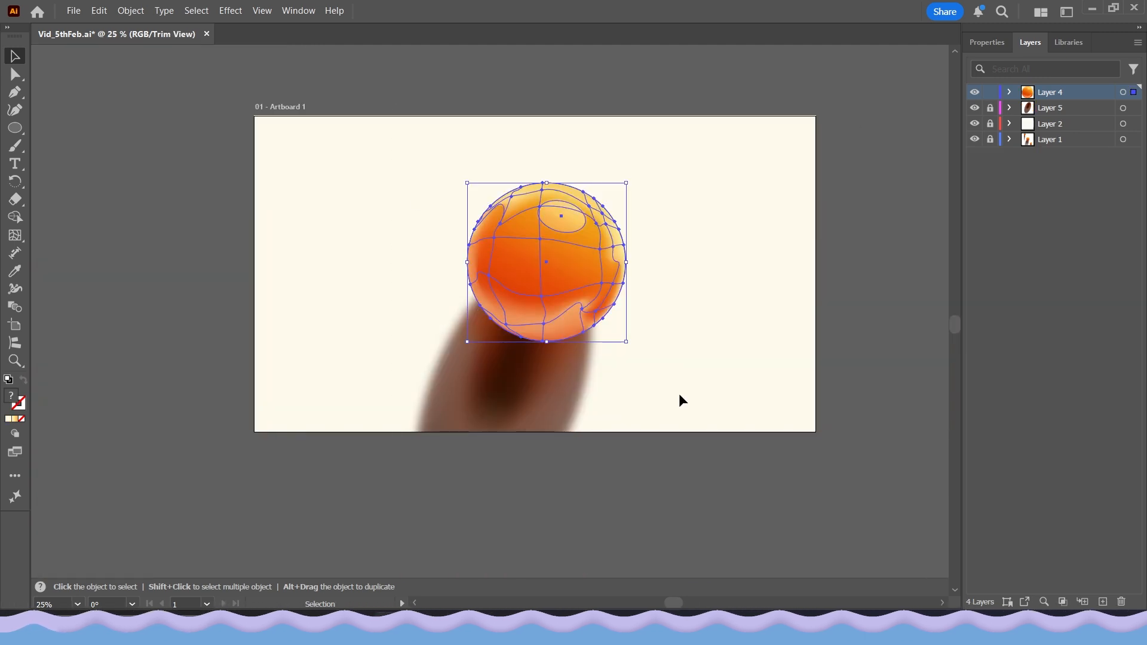
{"action": "left_click", "coordinate": [360, 199]}
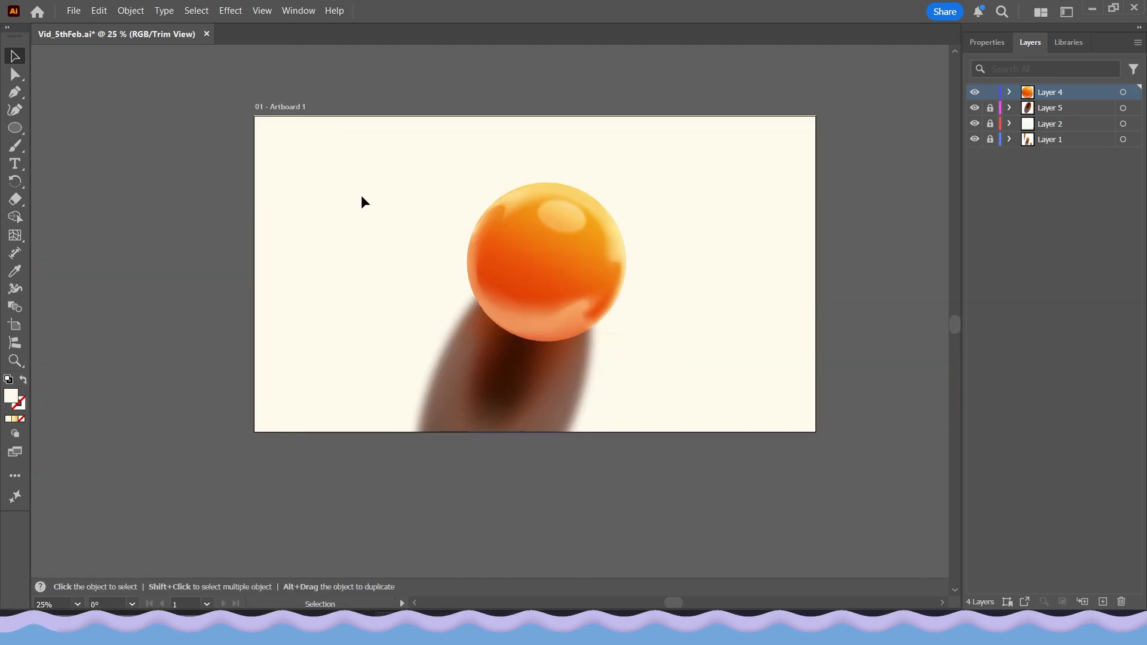
{"action": "left_click_drag", "start_coordinate": [340, 123], "coordinate": [714, 371]}
{"action": "left_click", "coordinate": [223, 9]}
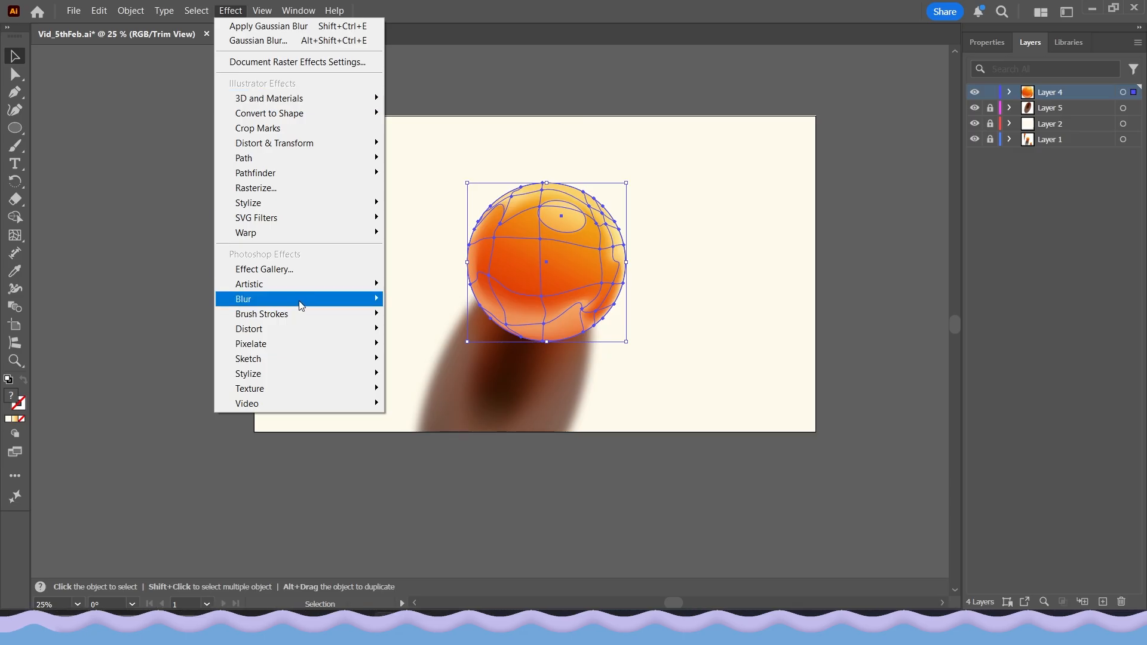
{"action": "mouse_move", "coordinate": [301, 305]}
{"action": "left_click", "coordinate": [433, 299]}
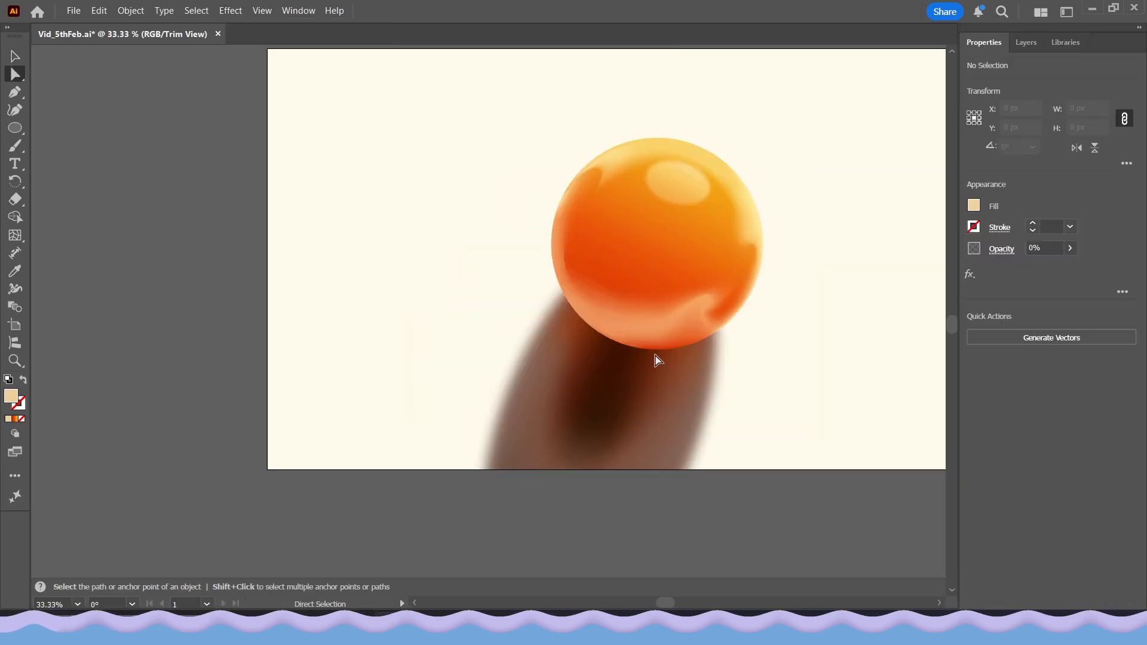
{"action": "scroll", "coordinate": [770, 440], "scroll_direction": "down", "scroll_amount": 2, "text": "alt"}
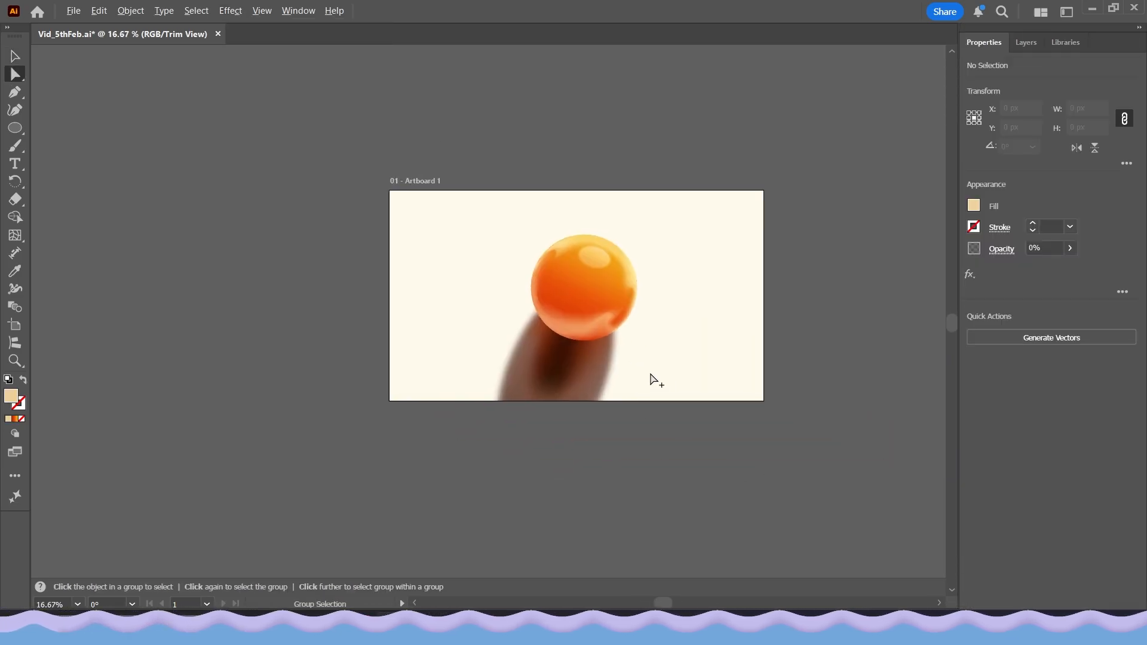
{"action": "scroll", "coordinate": [635, 366], "scroll_direction": "up", "scroll_amount": 2, "text": "alt"}
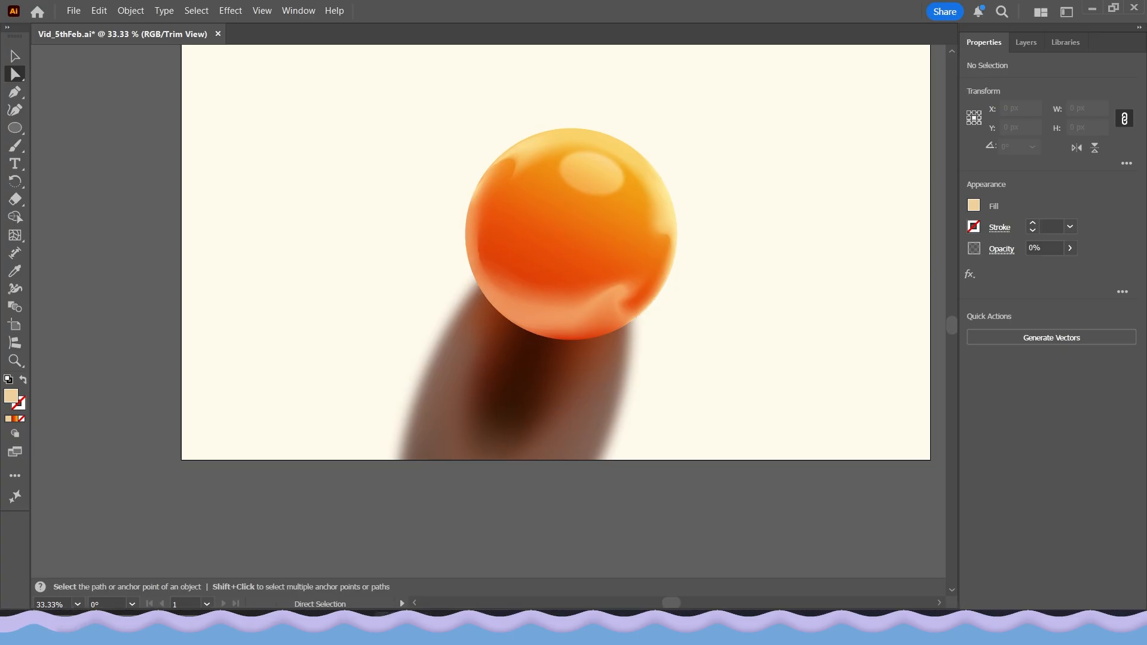